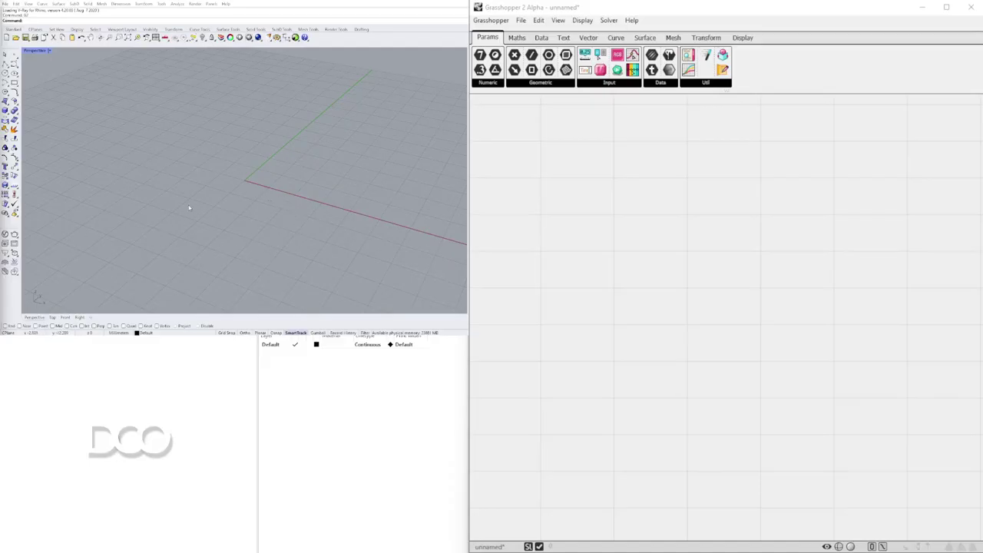
right_drag(189, 208, 256, 200)
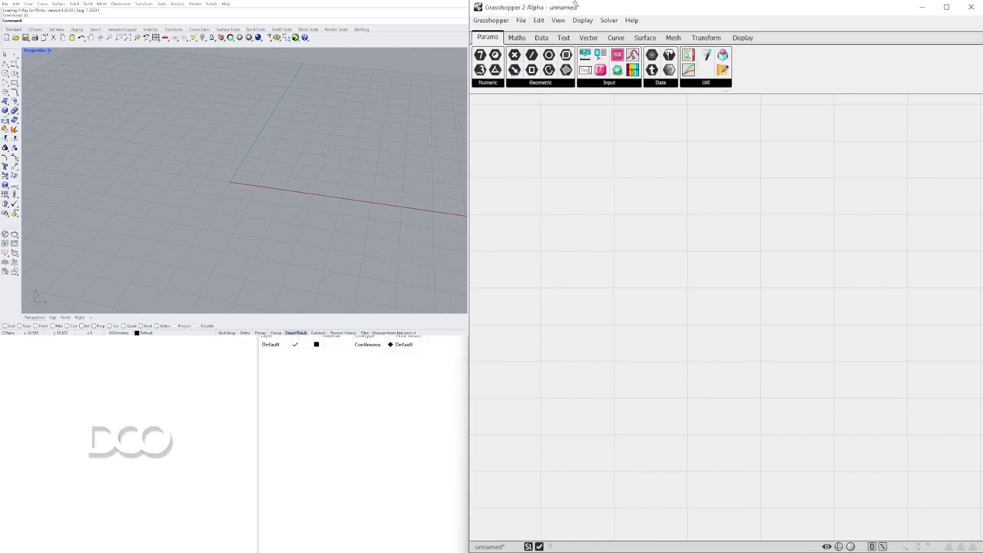
click(341, 181)
right_drag(346, 169, 281, 166)
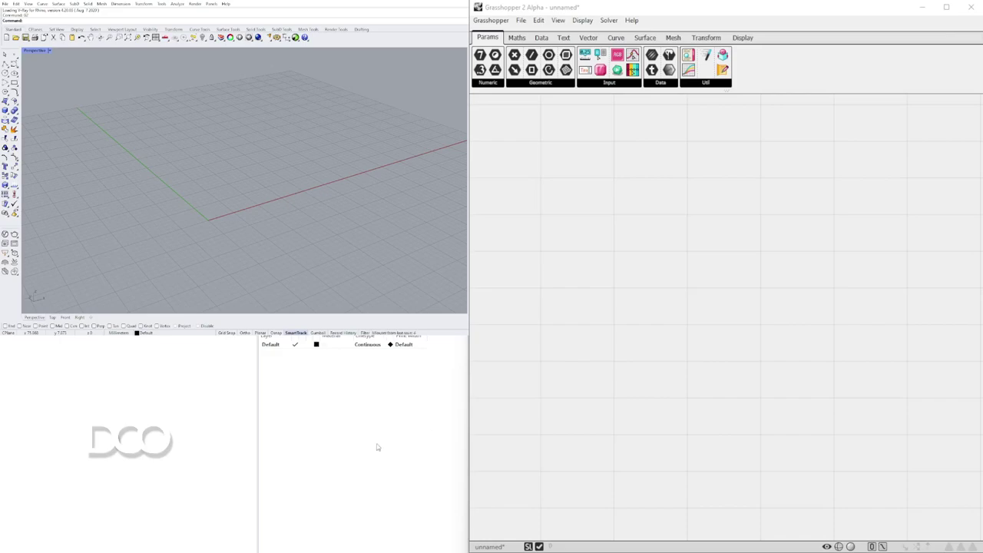
right_drag(257, 166, 273, 184)
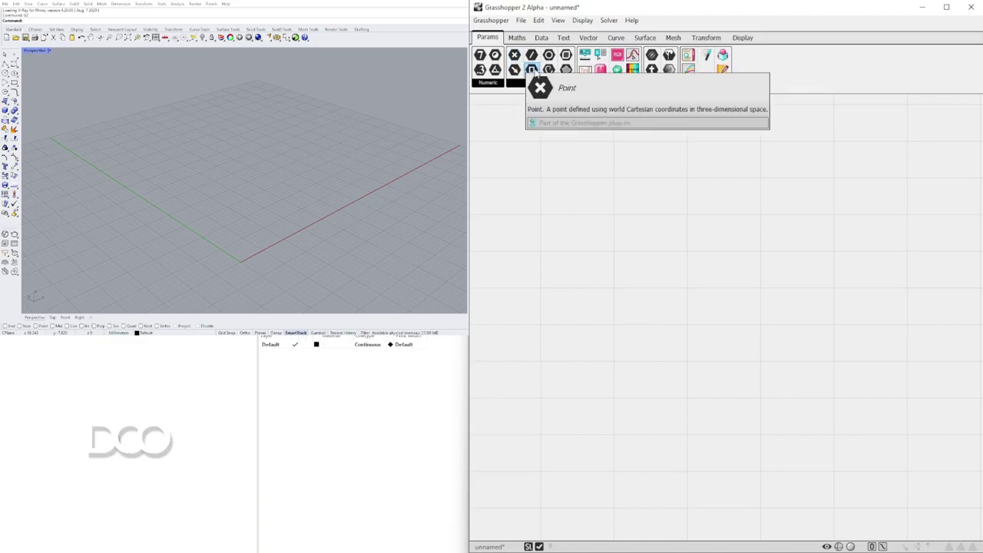
Add a Move component to the empty canvas and place it in the upper middle area.
double_click(684, 326)
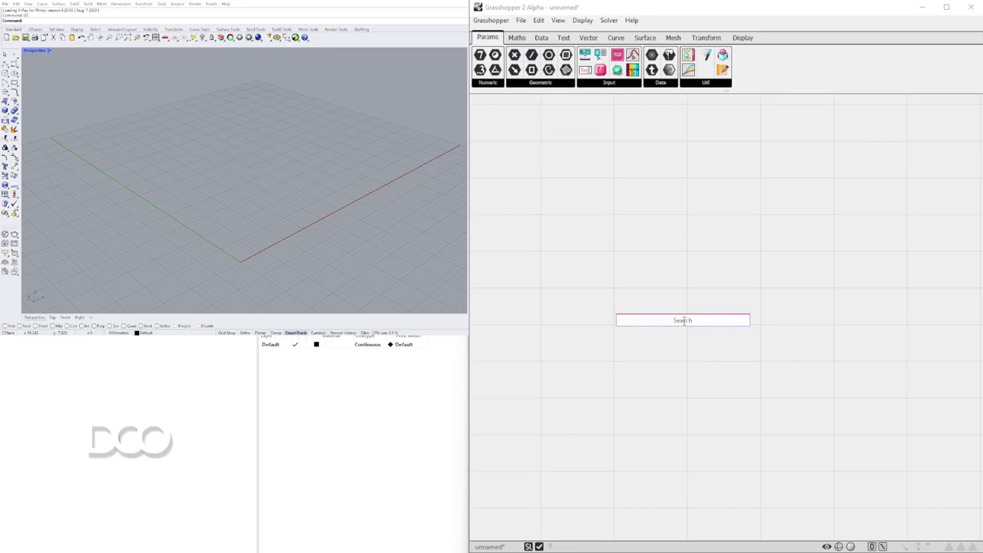
text(move)
click(640, 308)
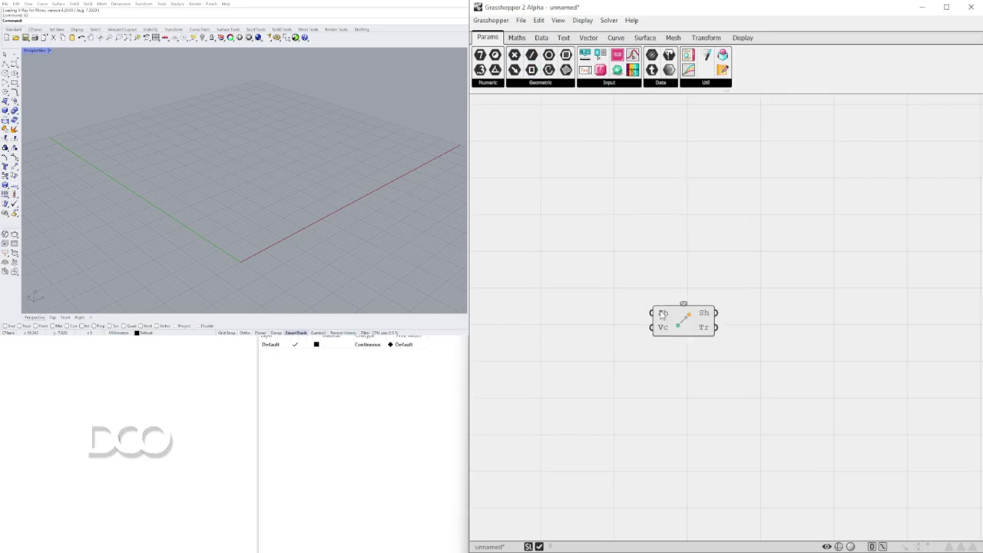
drag(681, 304, 727, 231)
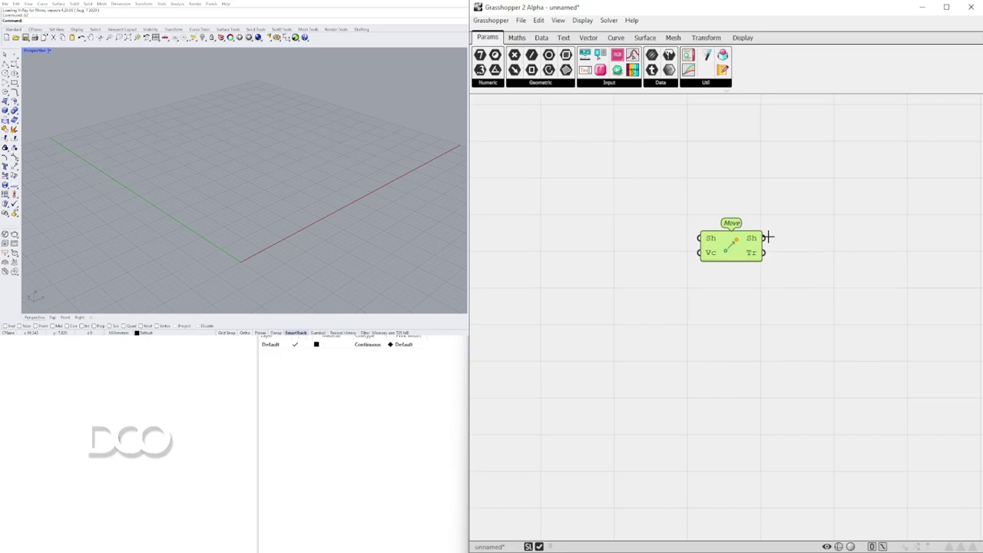
click(765, 193)
click(728, 246)
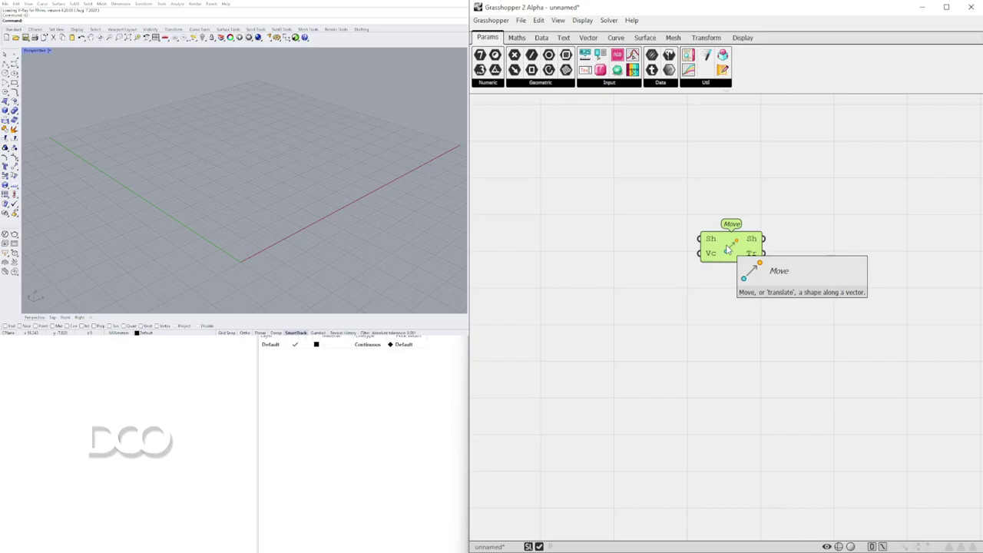
click(659, 209)
Look through the component sets from Maths, Data, Text and Vector to Curve, Surface, Mesh, Transform and Display.
click(523, 37)
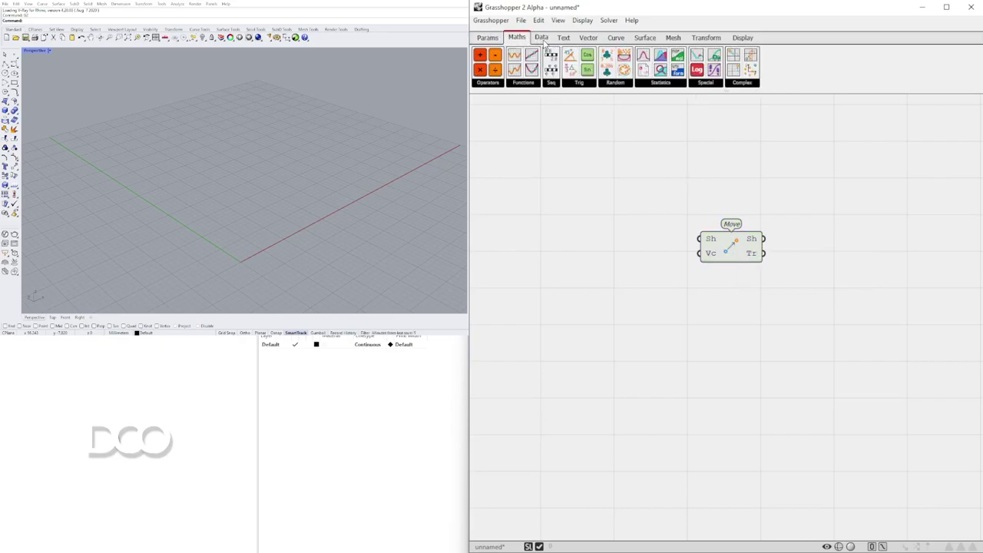
click(541, 37)
click(563, 38)
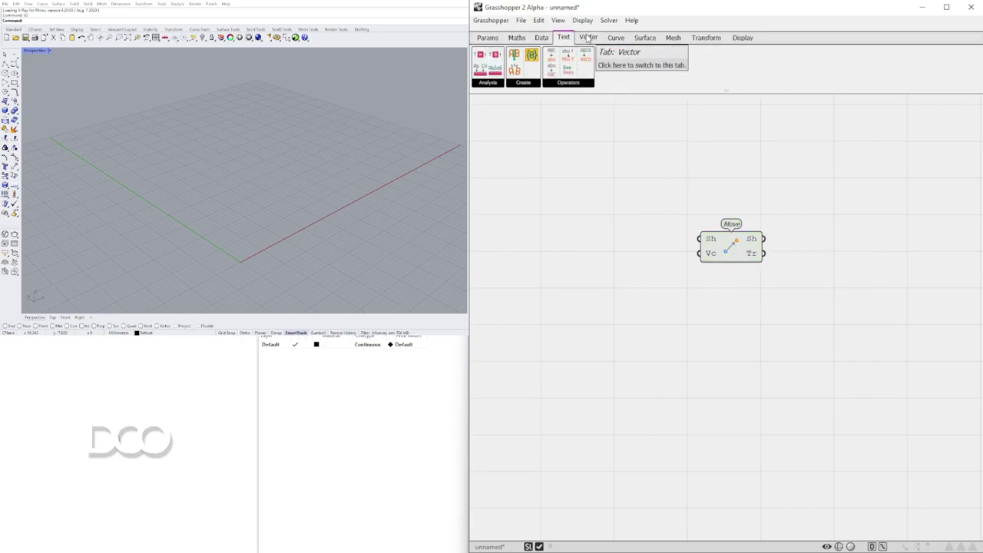
click(588, 37)
click(616, 38)
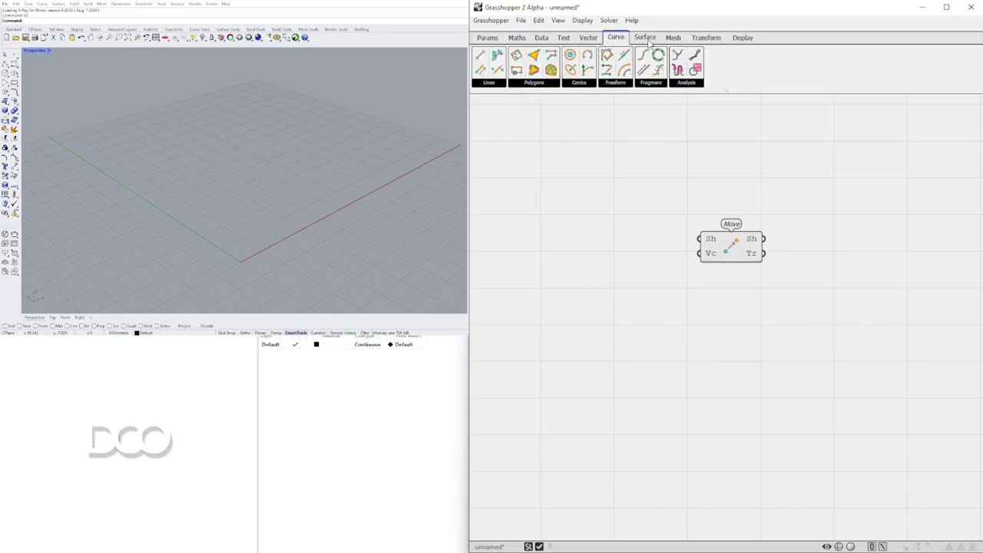
click(645, 38)
click(672, 38)
click(706, 37)
click(742, 38)
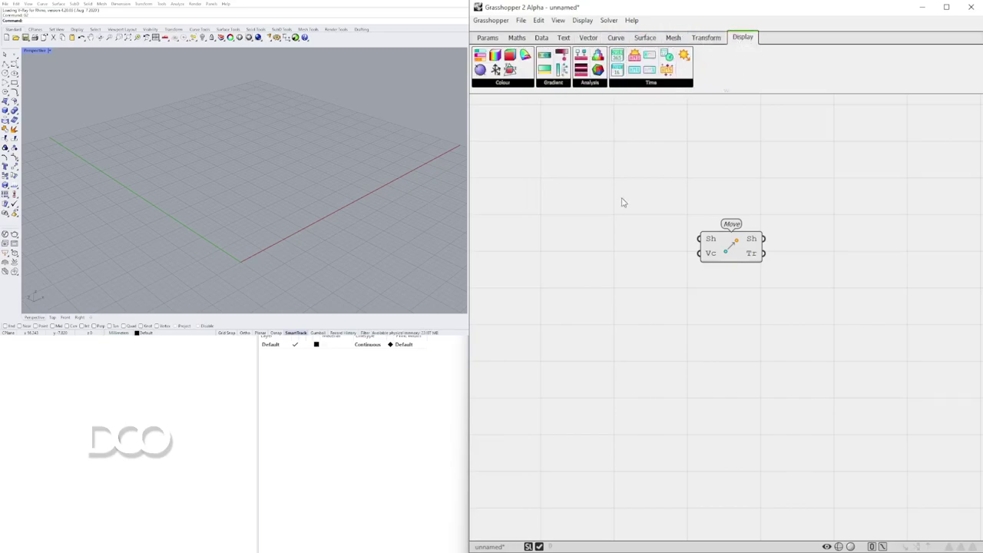
Switch the canvas to the dark theme and back to the light theme.
double_click(650, 278)
key(Escape)
click(522, 20)
mouse_move(541, 23)
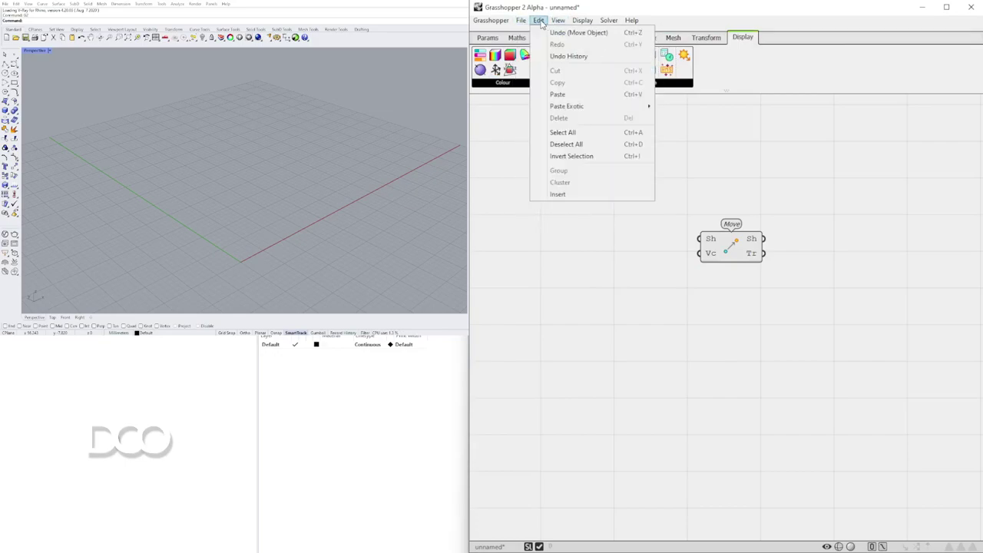
click(572, 32)
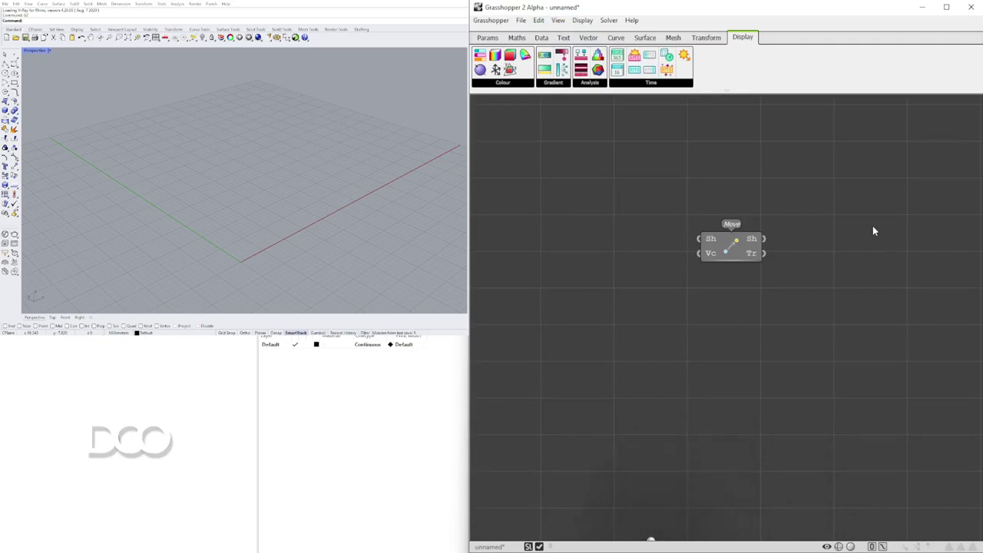
click(580, 21)
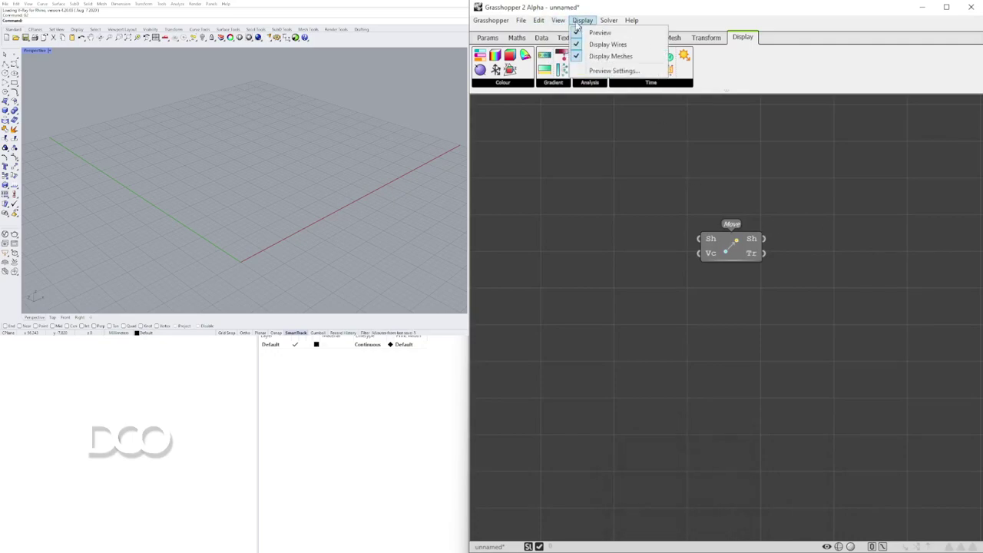
click(572, 33)
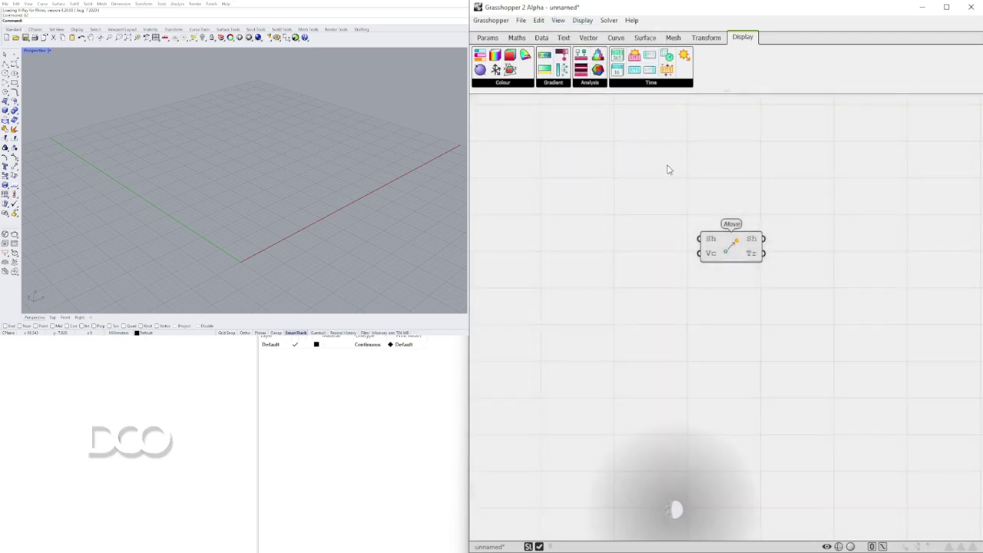
Compare the Transform, Mesh, Surface and Display component sets, and review the remaining categories back to Params.
click(705, 37)
click(673, 37)
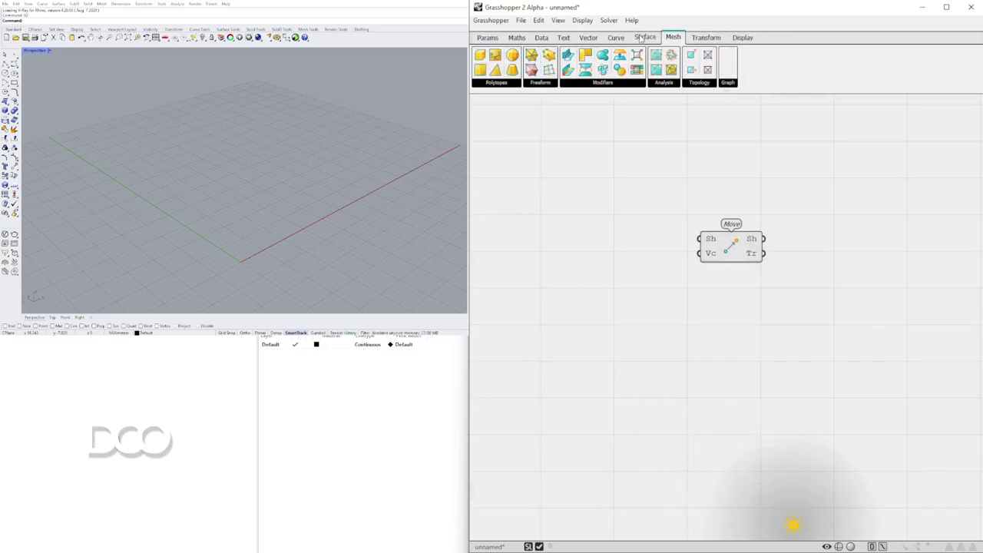
click(644, 38)
click(742, 38)
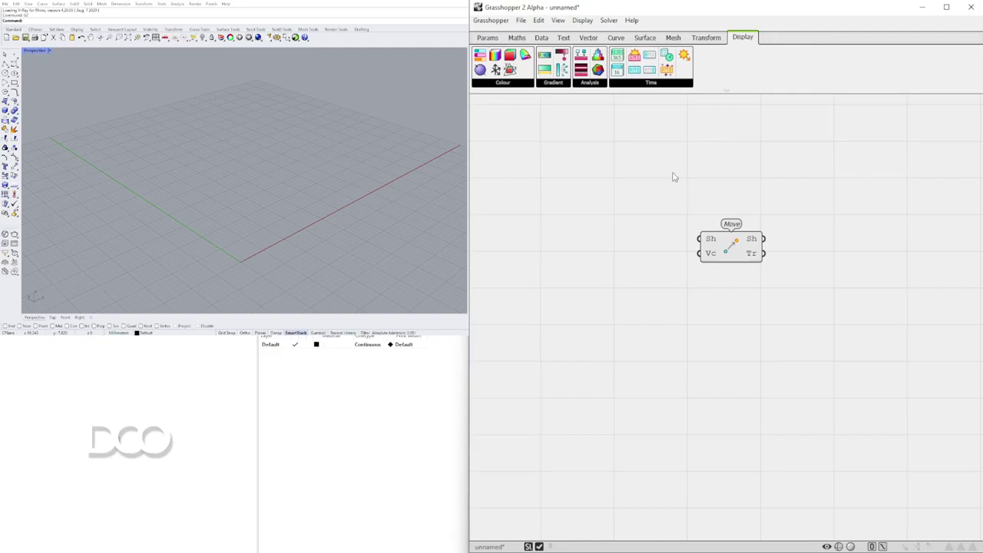
click(706, 37)
click(673, 39)
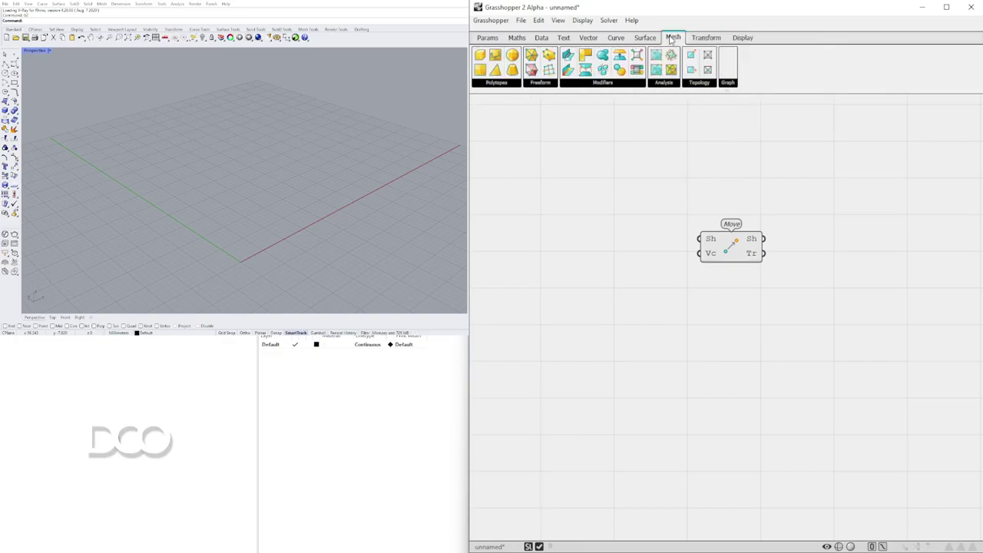
click(646, 38)
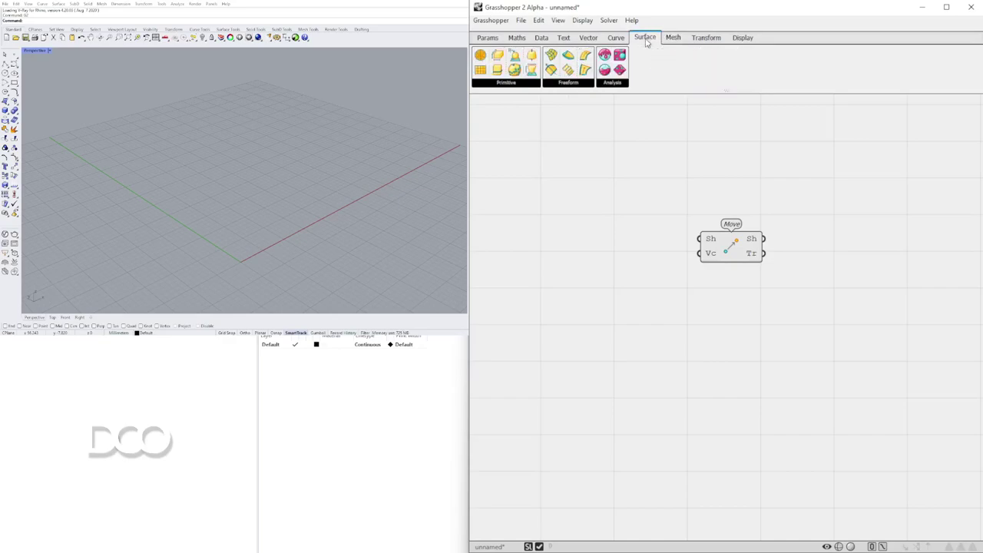
click(673, 38)
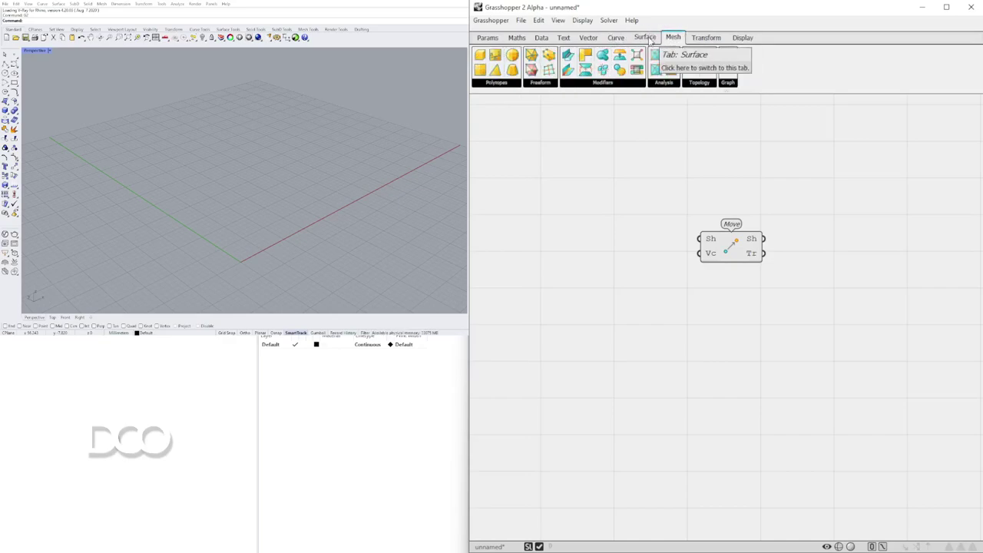
click(645, 39)
click(616, 38)
click(588, 37)
click(563, 37)
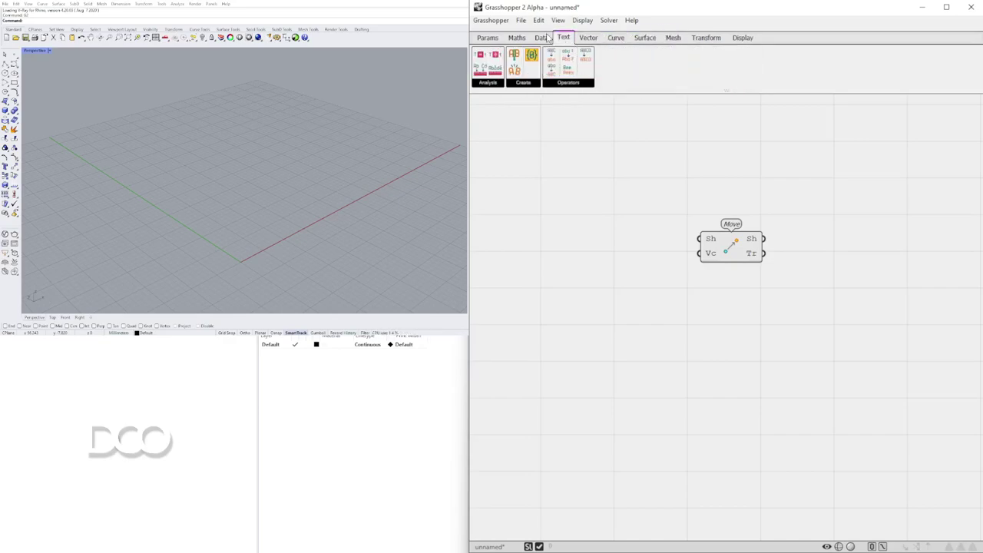
click(541, 38)
click(517, 37)
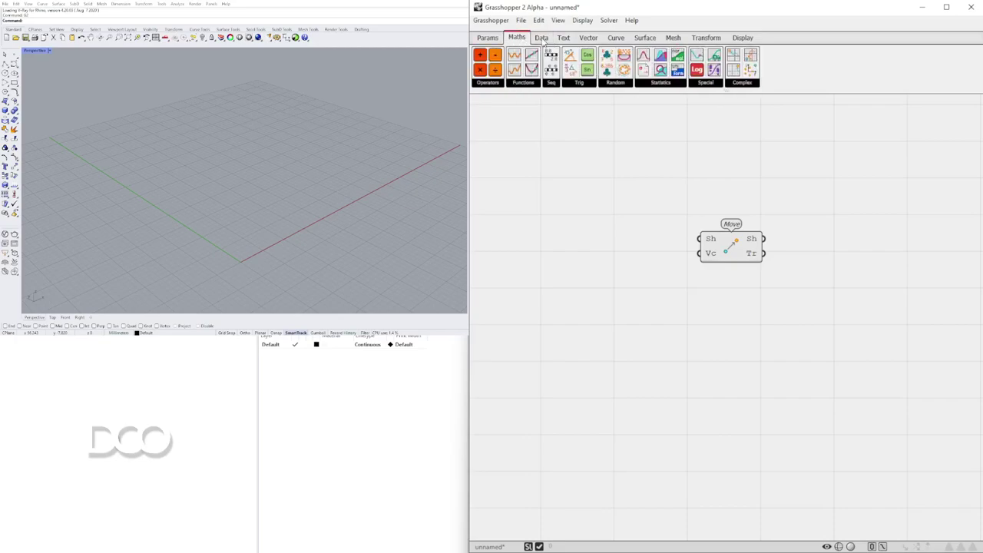
click(490, 38)
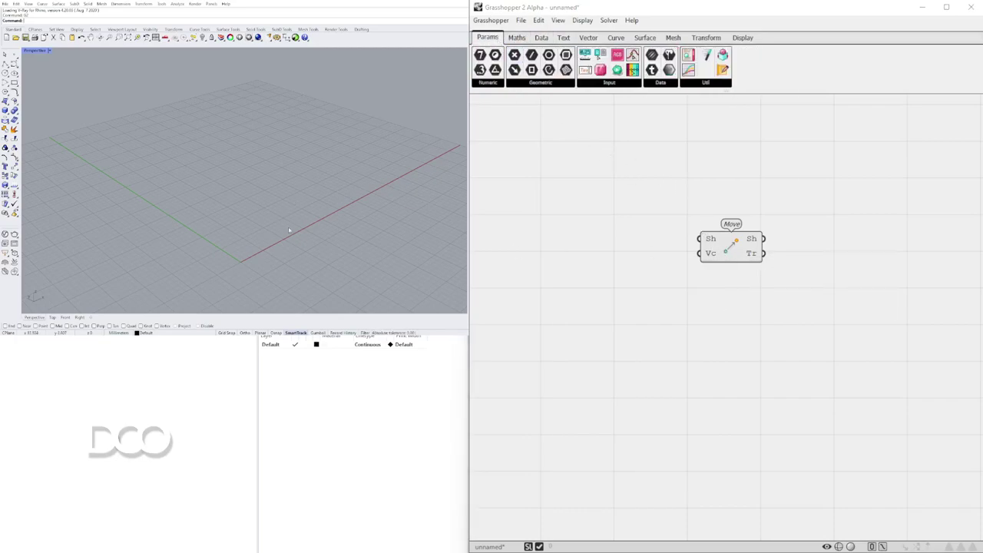
click(721, 247)
click(448, 165)
click(837, 133)
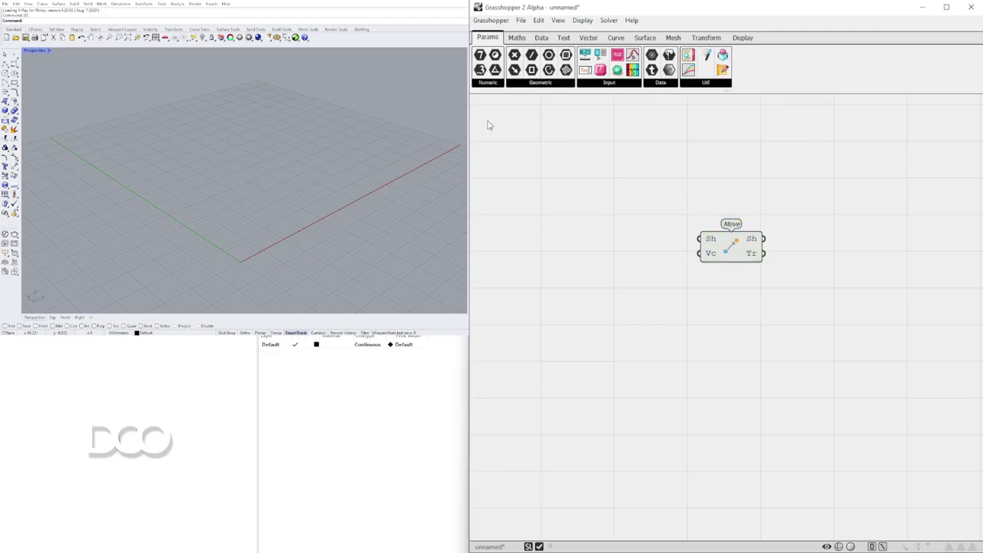
right_drag(422, 149, 265, 192)
Try to find a point construction component by searching for "construct point".
double_click(589, 243)
text(co)
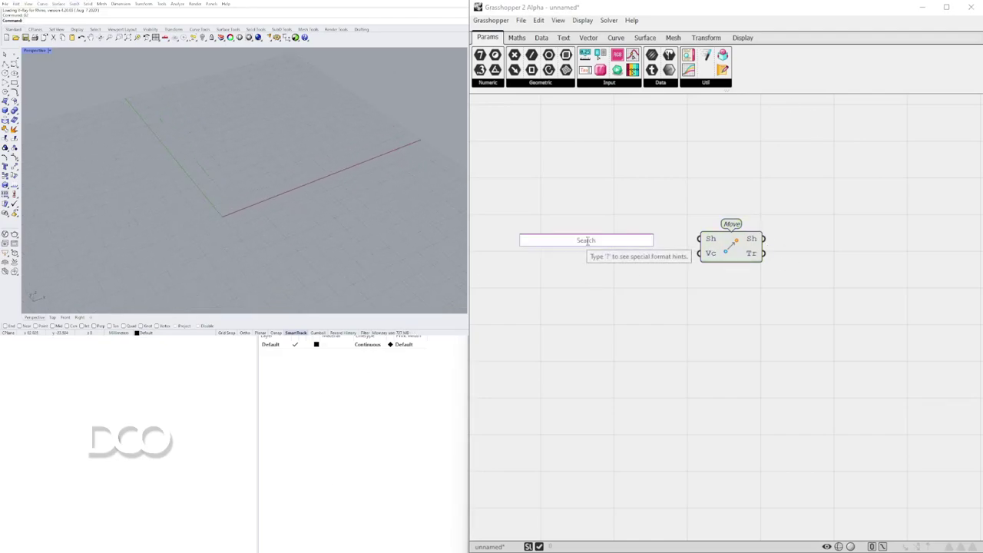
text(nstru)
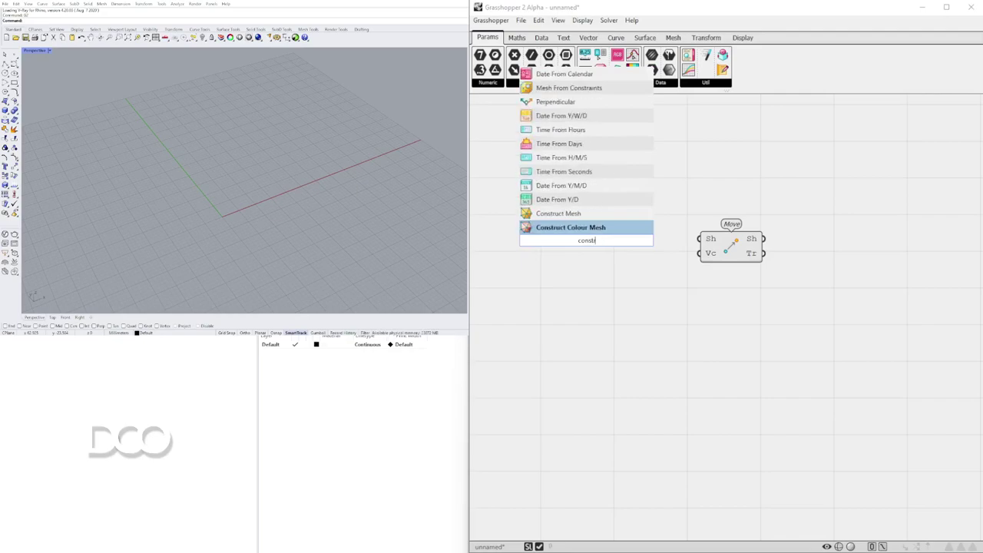
text(ct)
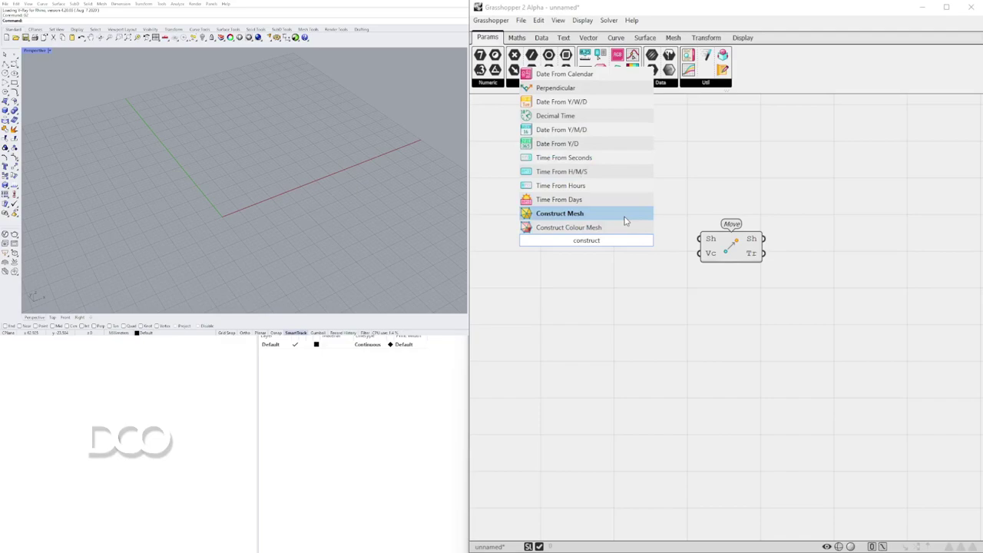
text( point)
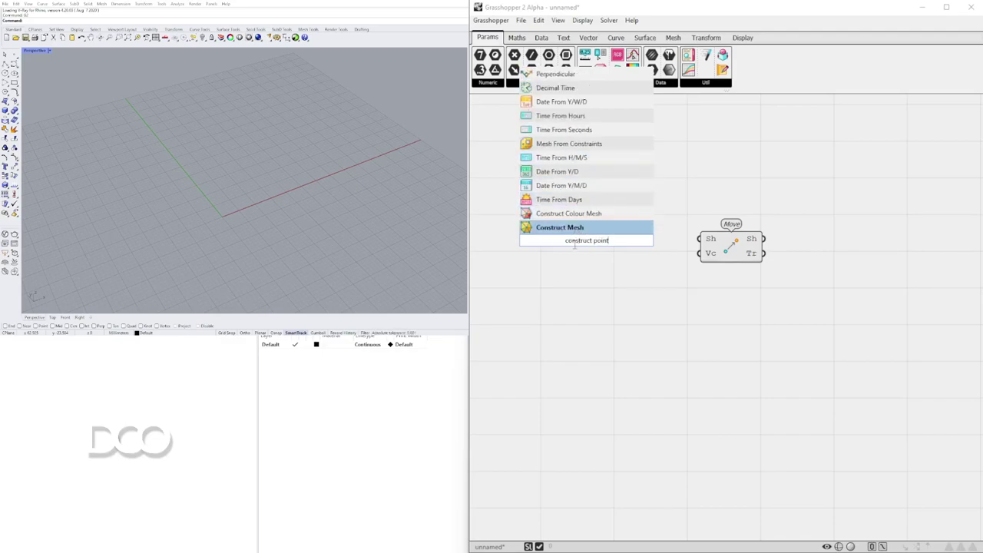
click(578, 258)
Add a Point XYZ component by searching for "point" and place it just before the Move component.
double_click(604, 249)
text(point)
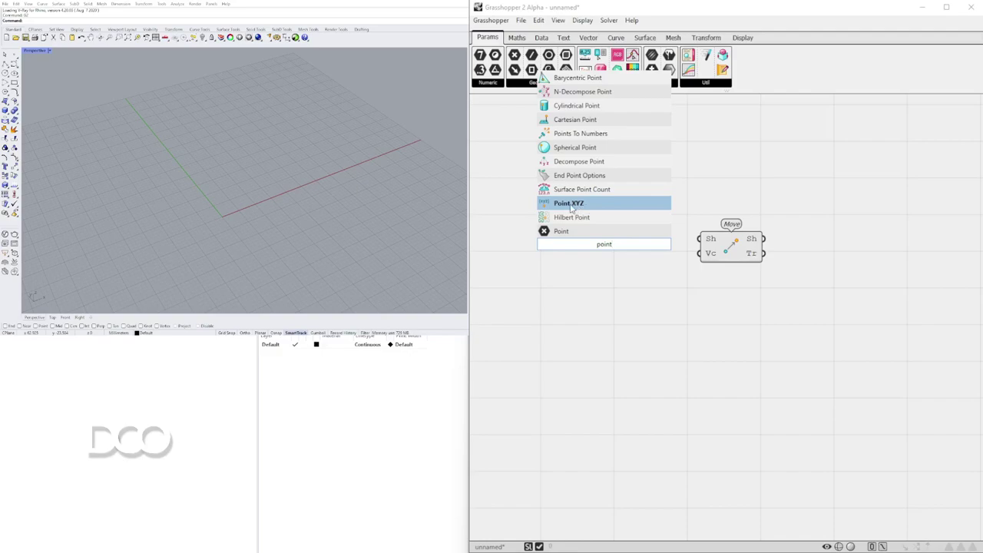
click(578, 206)
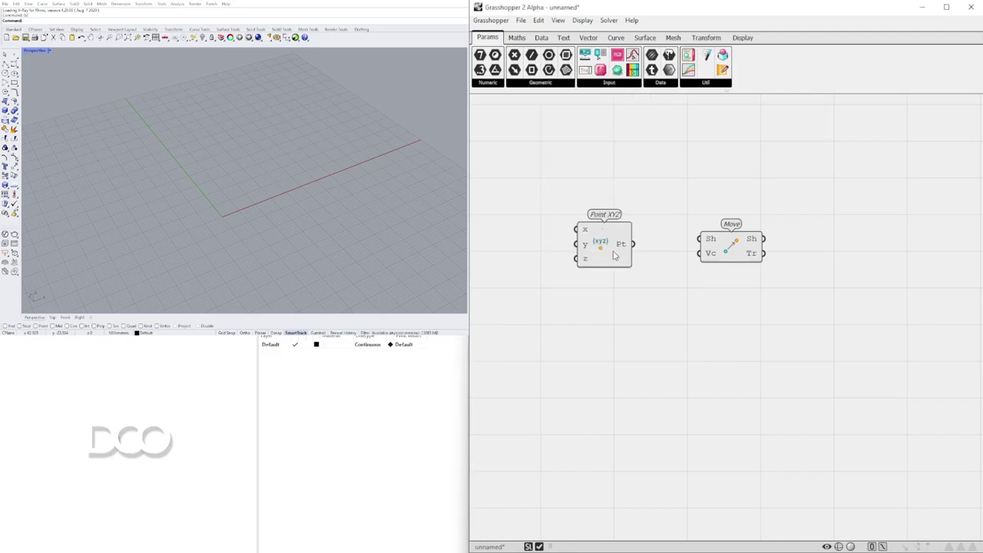
mouse_move(592, 231)
mouse_down()
mouse_move(624, 211)
mouse_move(699, 239)
mouse_move(691, 218)
mouse_up()
click(646, 212)
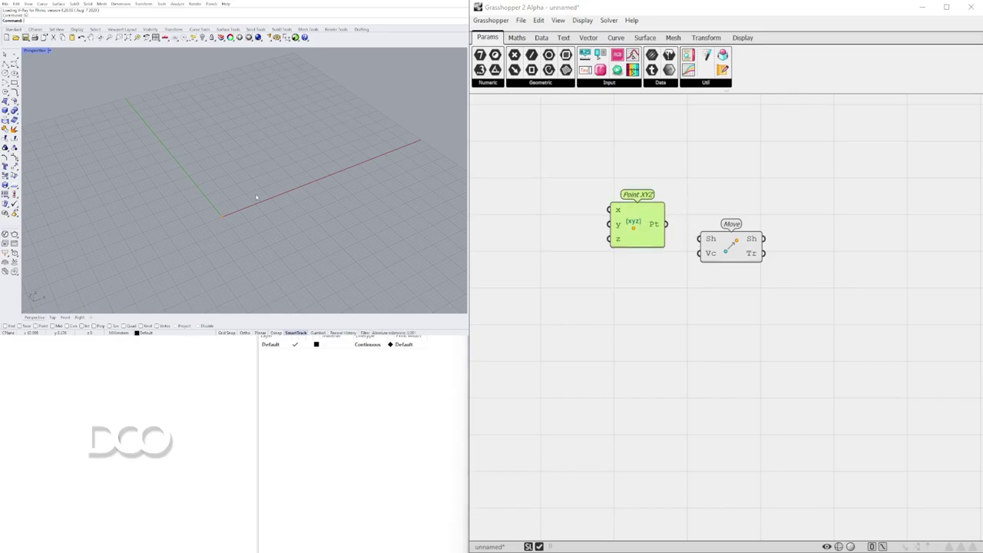
Deselect the Point XYZ component and examine its preview around the origin in the Rhino viewport.
scroll(226, 221, up, 3)
right_drag(226, 221, 281, 215)
click(597, 326)
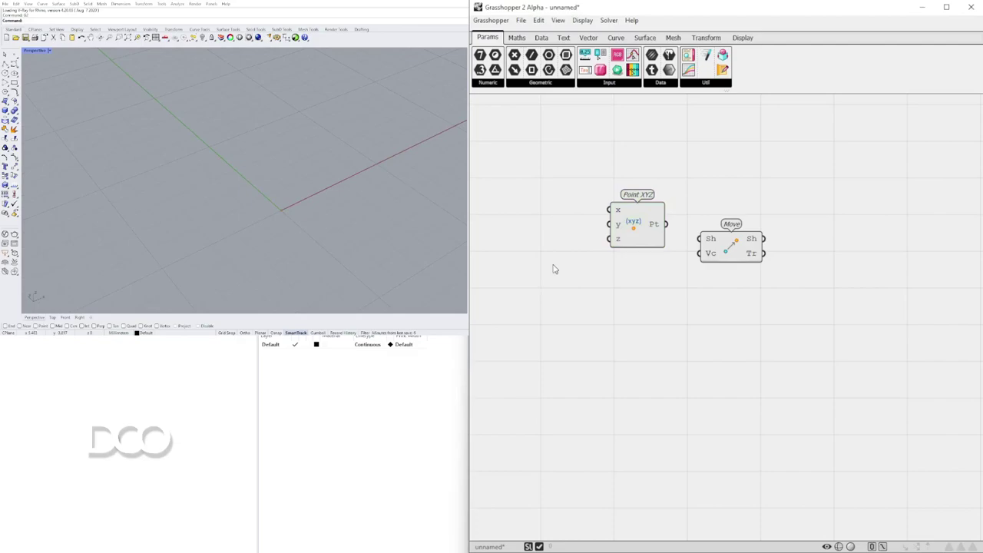
scroll(311, 213, up, 2)
shift+right_drag(312, 219, 171, 195)
scroll(145, 159, down, 3)
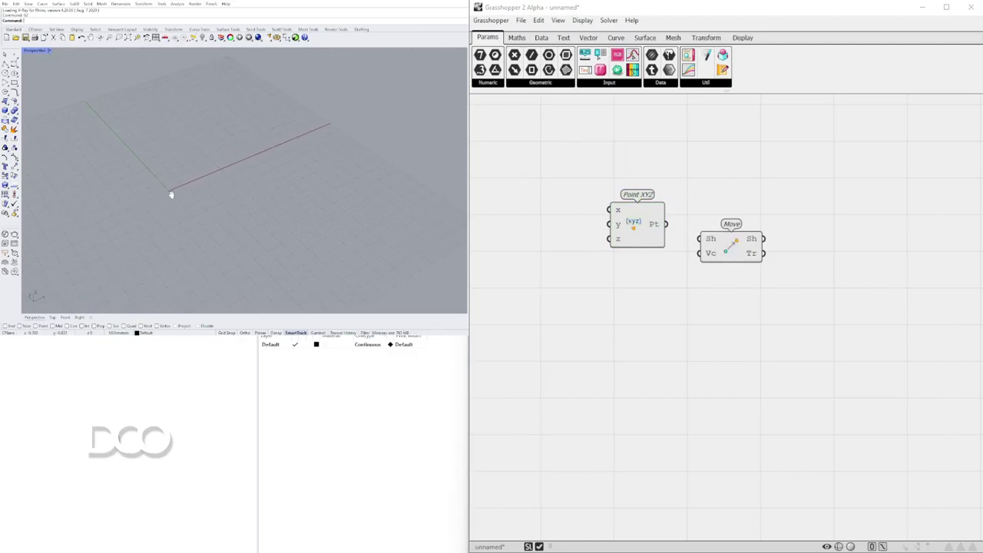
Open the Grasshopper preview settings and move the styling dialog clear of the origin in the Rhino viewport.
click(581, 21)
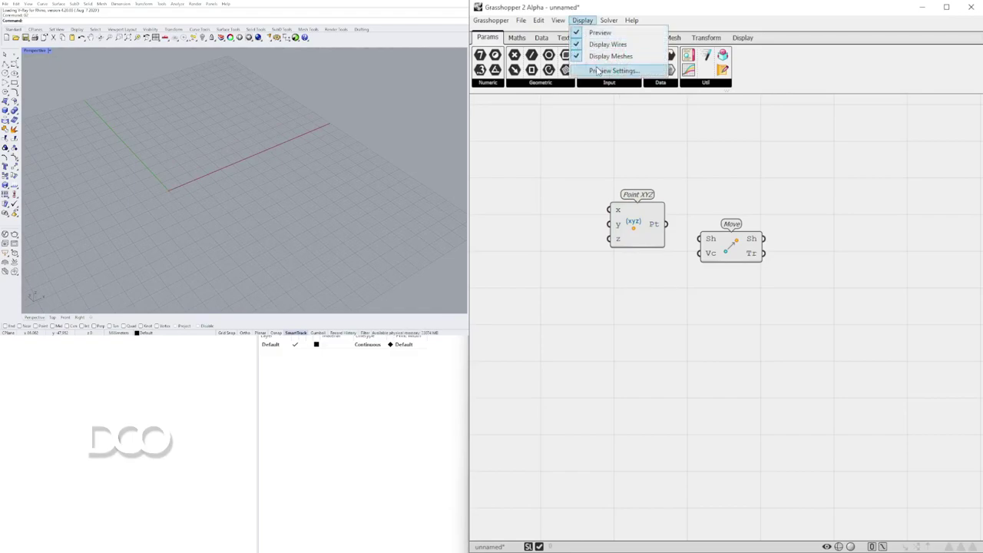
click(599, 70)
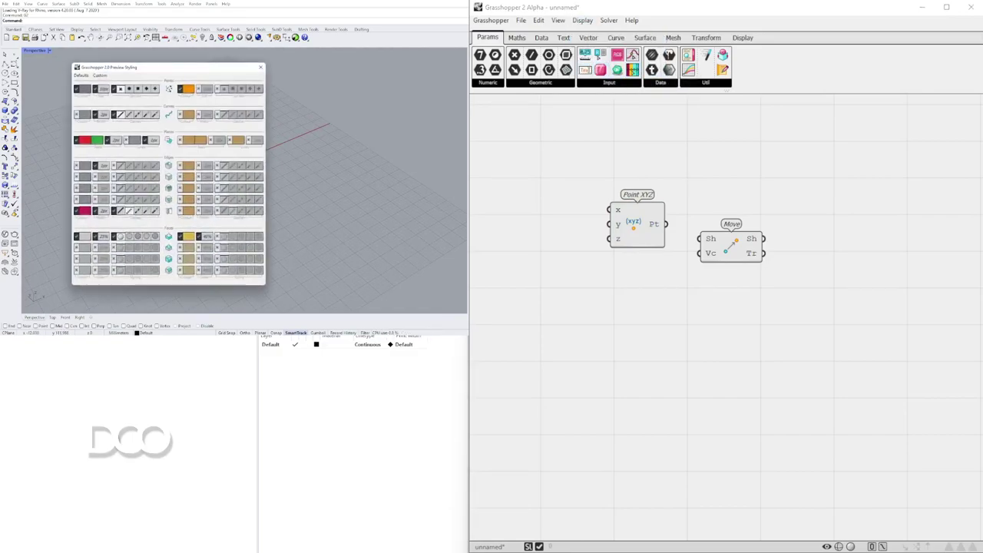
click(82, 76)
click(162, 71)
drag(163, 71, 327, 82)
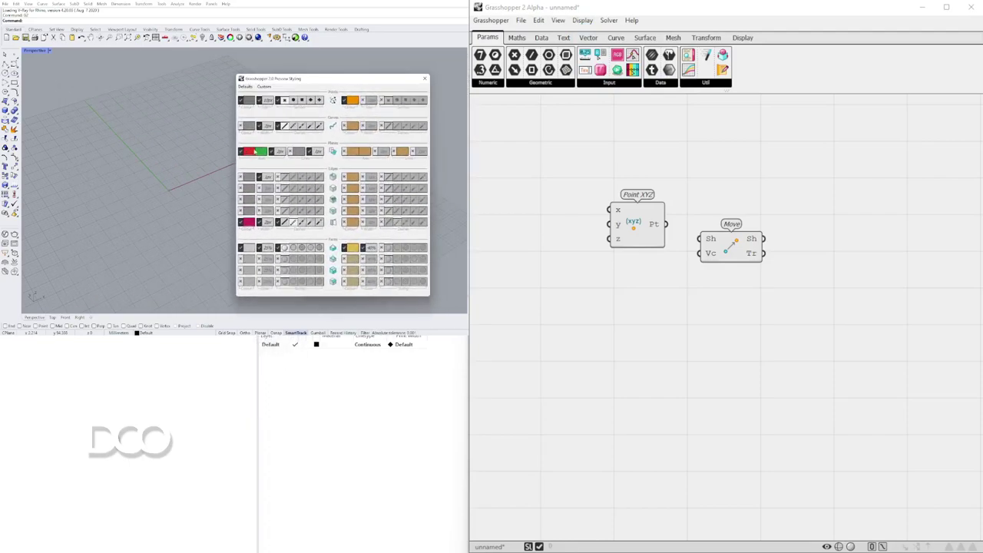
Try out the first few default preview style presets.
click(246, 86)
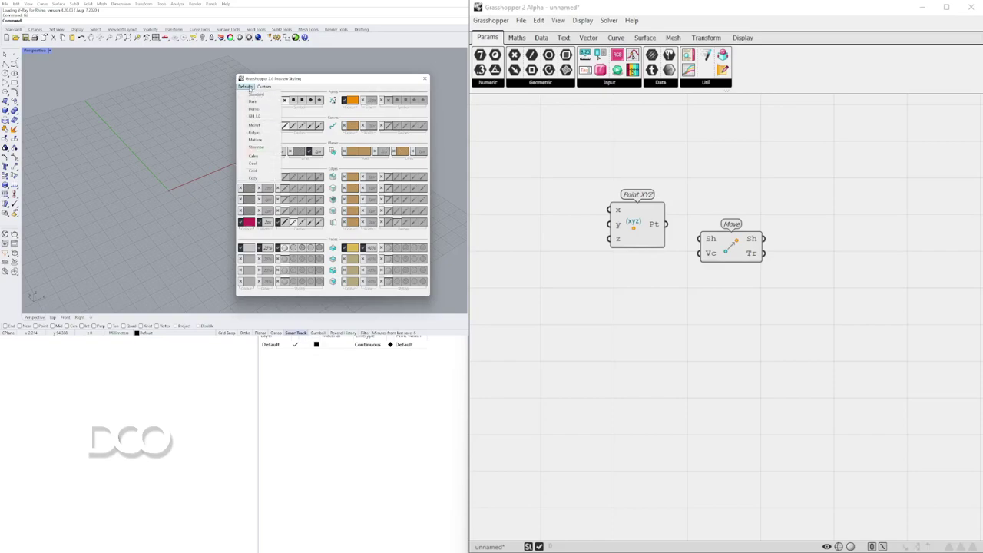
click(251, 101)
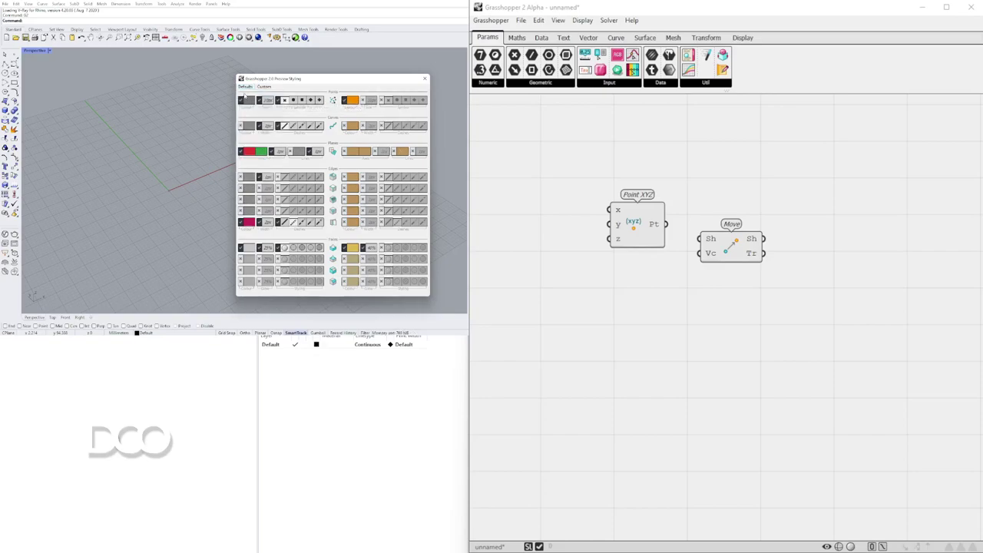
click(244, 87)
click(250, 98)
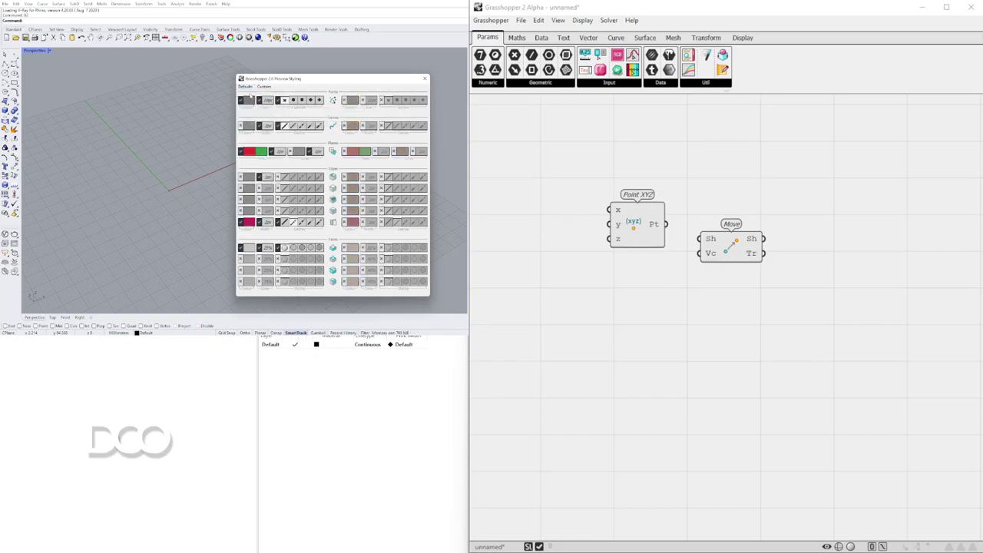
click(246, 86)
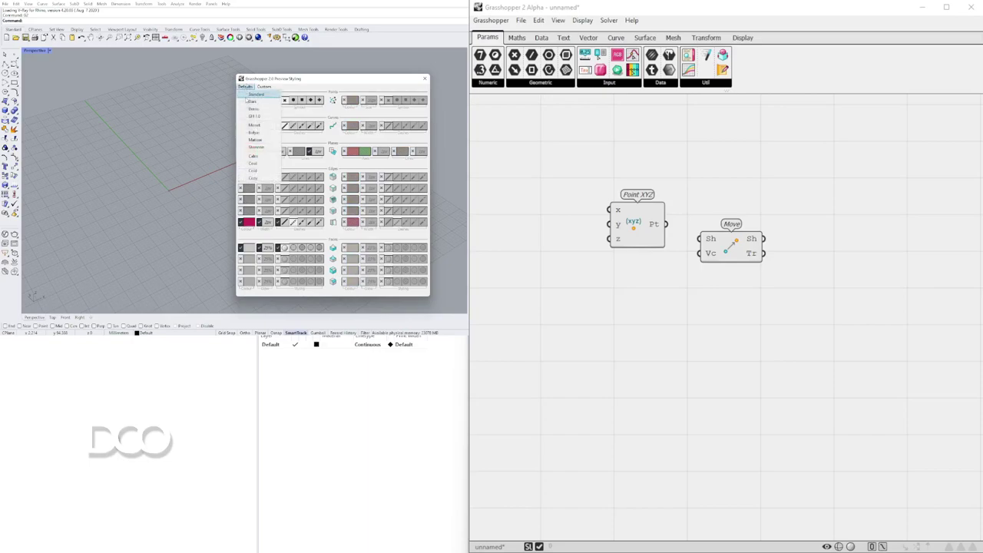
click(246, 100)
Apply the default preview style with red normal and green selected geometry, and close the preview settings.
click(245, 87)
click(257, 125)
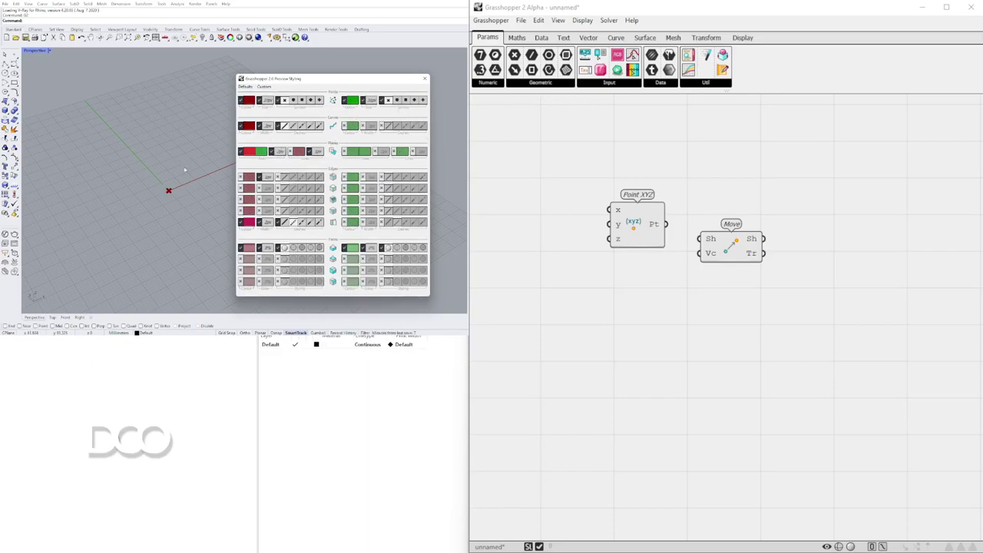
click(424, 78)
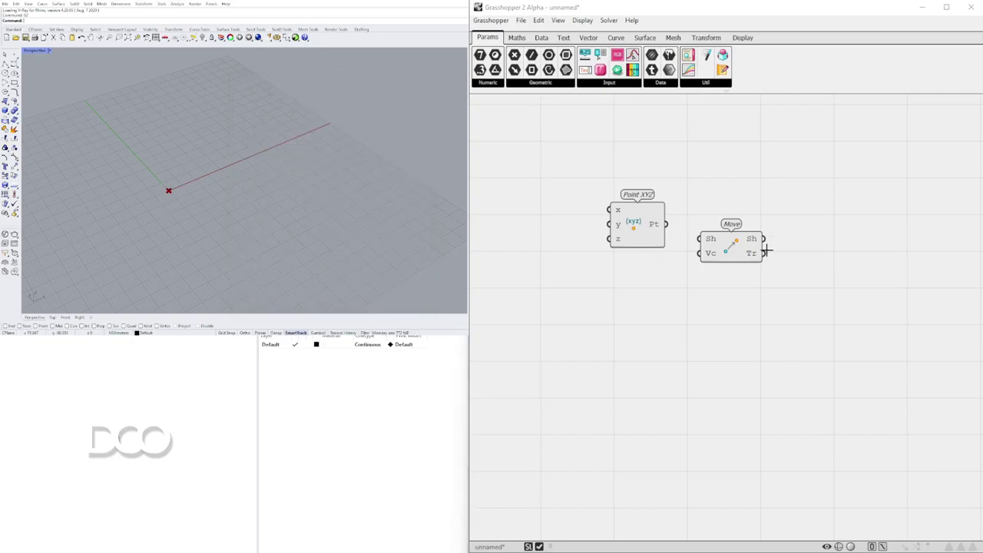
Move the Move component farther from Point XYZ and connect the point output to its shape input.
drag(760, 249, 798, 262)
drag(666, 224, 857, 254)
double_click(730, 289)
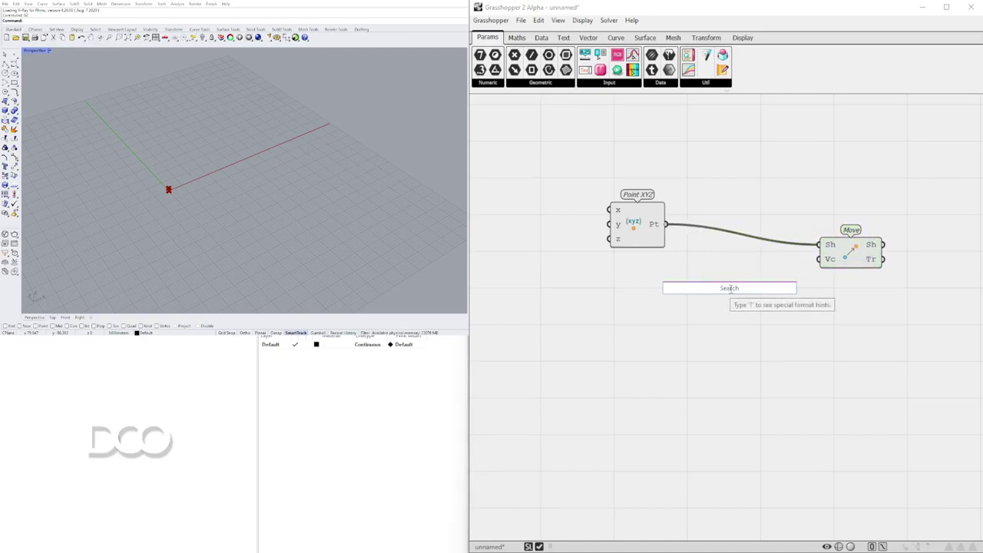
text(x)
click(739, 274)
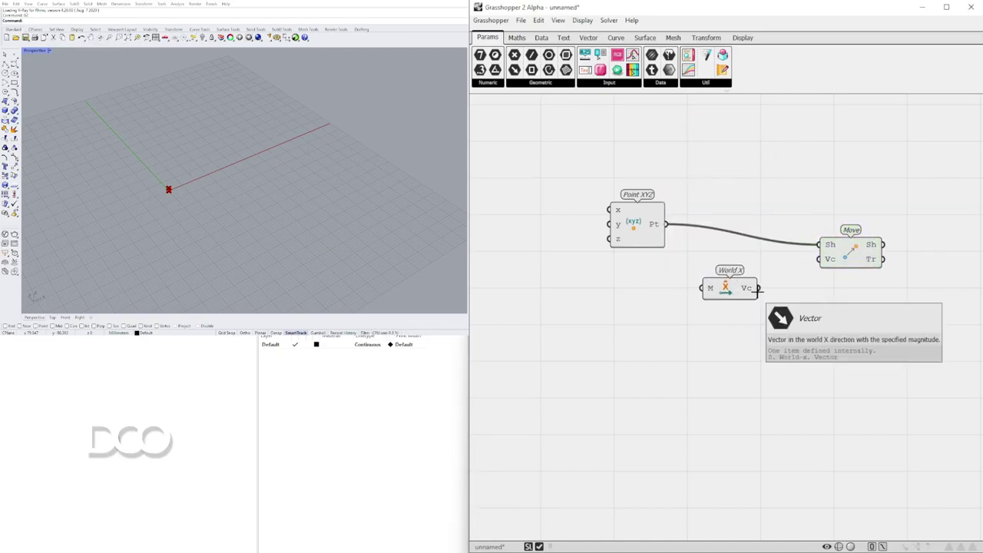
drag(759, 288, 798, 275)
click(724, 289)
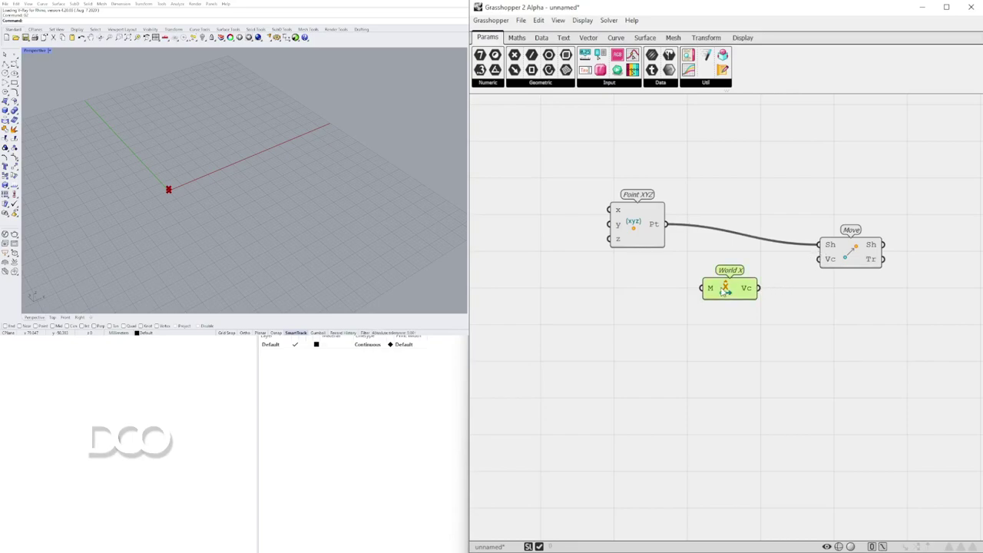
key(Delete)
Add a World X component by searching for "x" and connect its vector output to the Move component's vector input.
double_click(720, 287)
text(x)
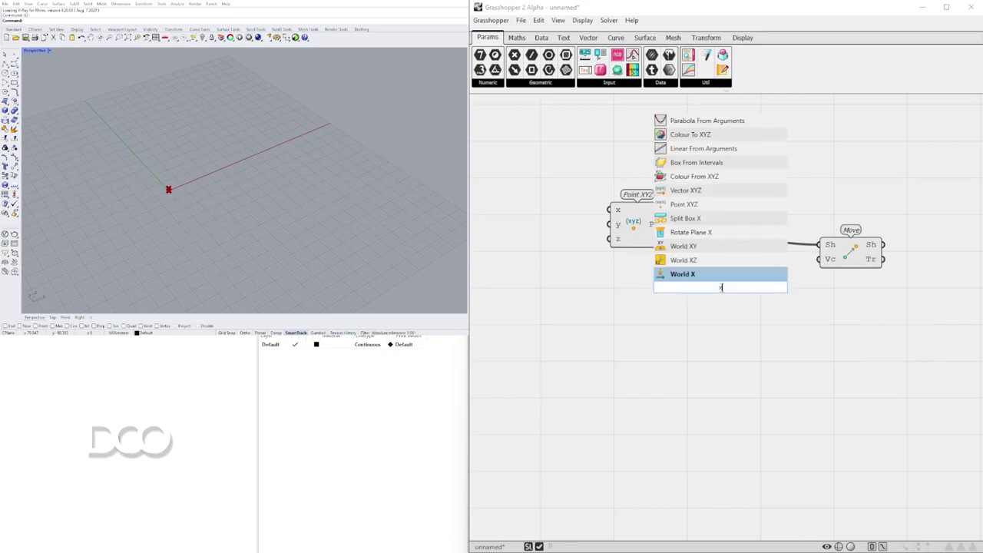
click(708, 274)
drag(749, 286, 819, 259)
double_click(525, 320)
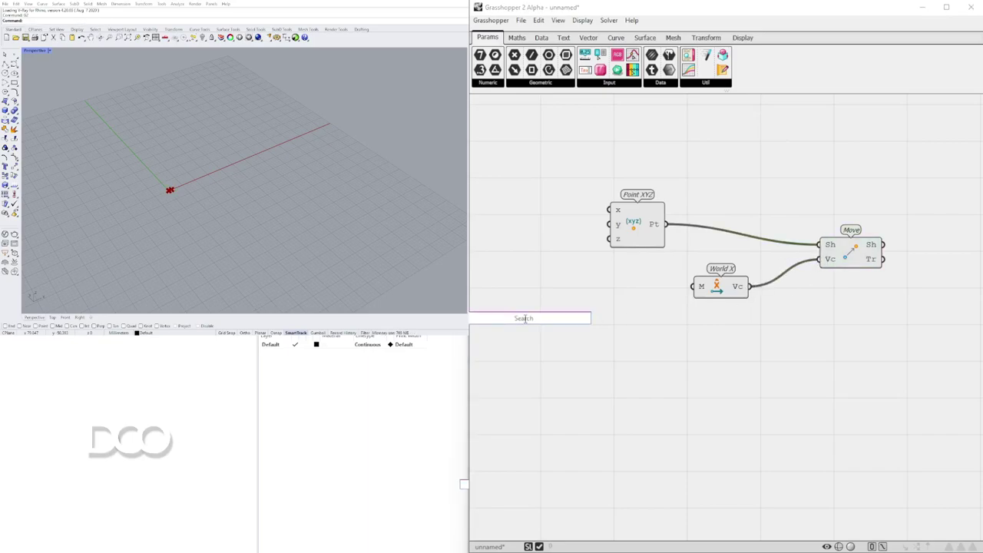
text(Integer)
key(Return)
drag(525, 321, 598, 292)
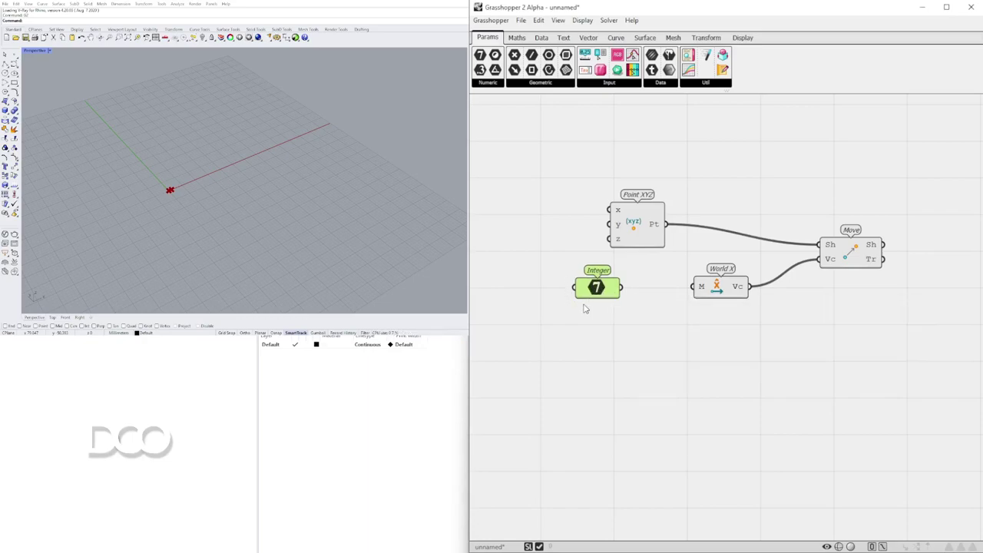
key(Delete)
Add a number slider by searching for "0<15" and connect it to the World X magnitude input.
double_click(582, 309)
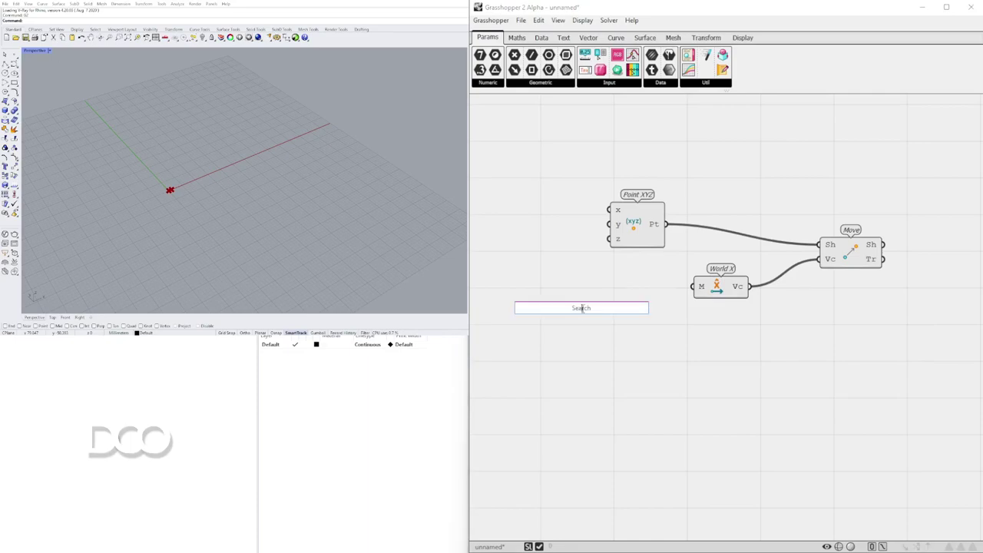
text(15)
key(Return)
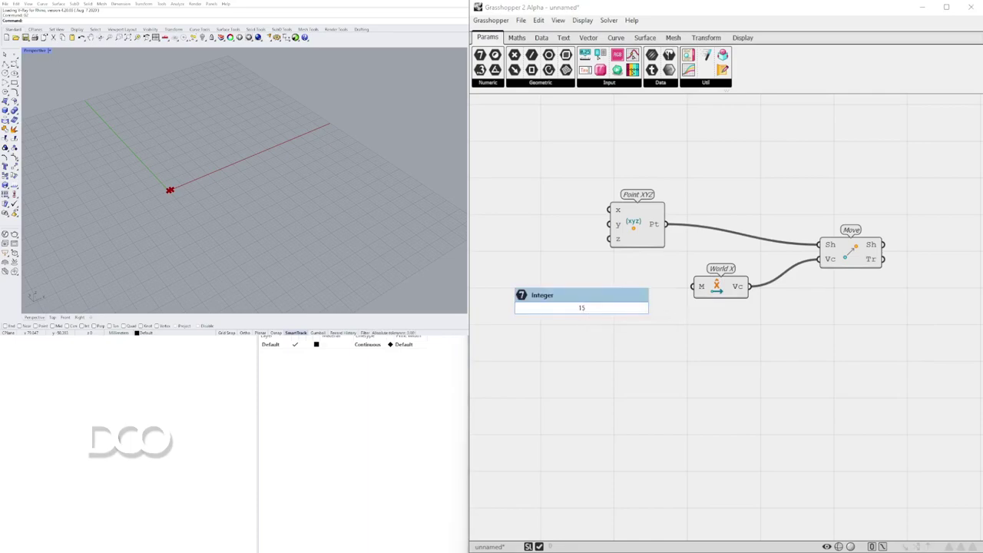
key(BackSpace)
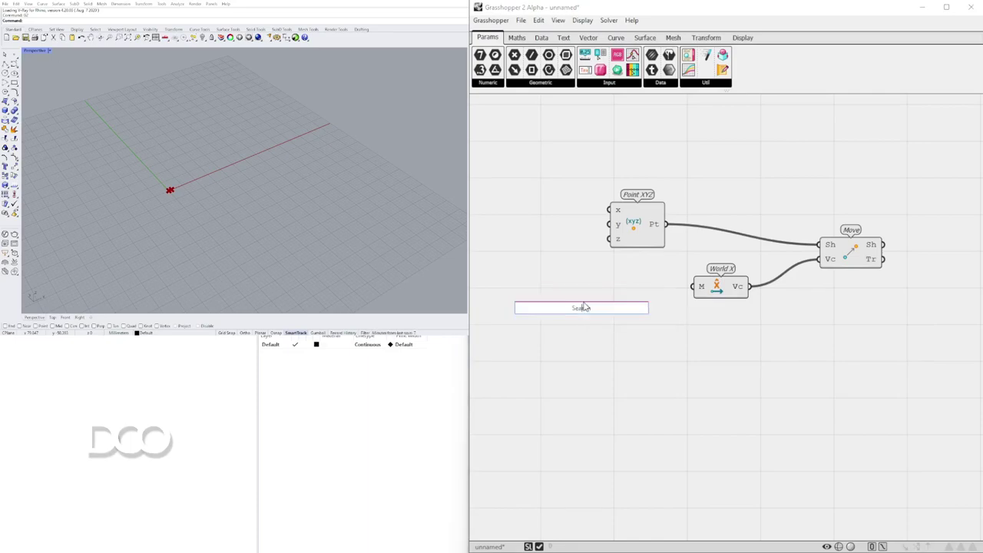
text(0<15)
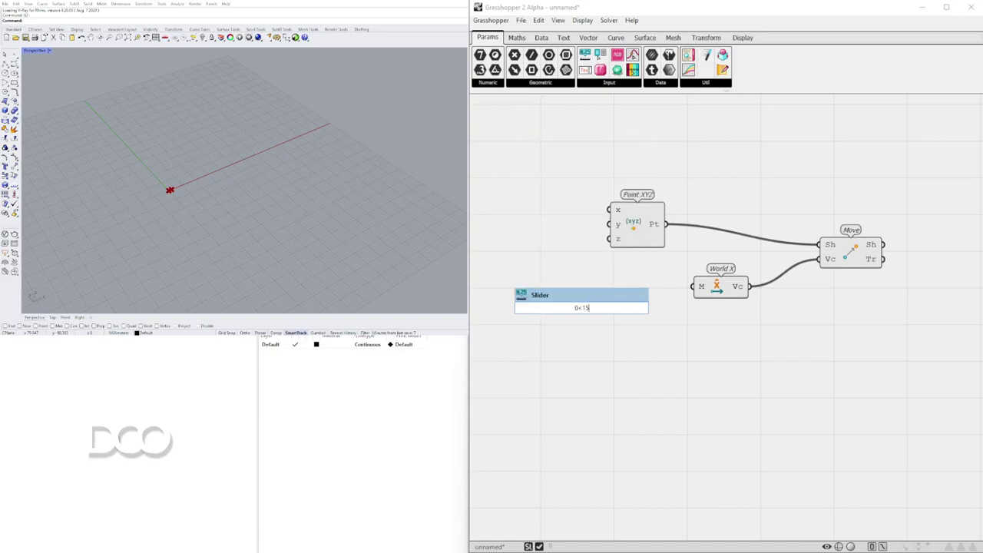
key(Return)
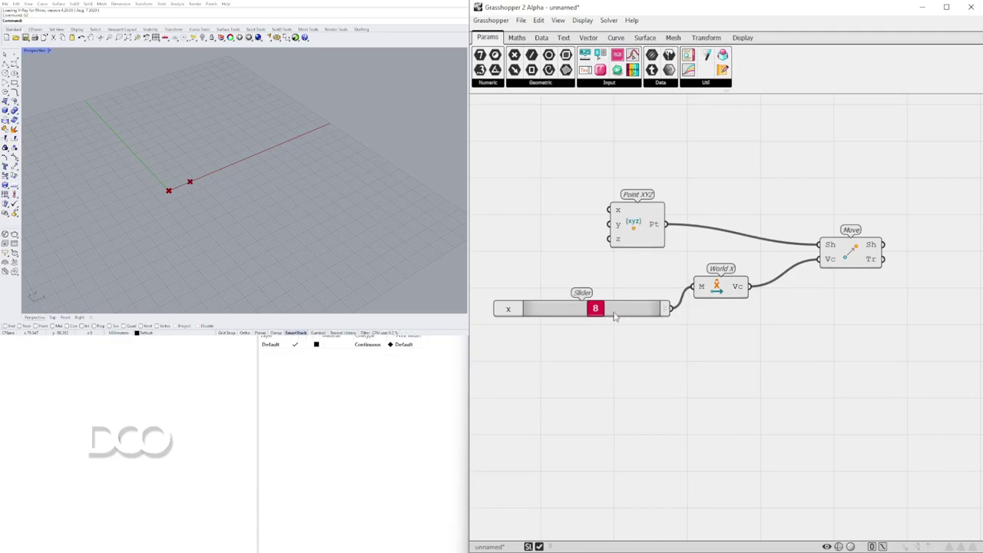
Line up the slider with World X and bring Point XYZ and the Move component into a more compact layout.
scroll(602, 299, up, 5)
scroll(545, 327, down, 2)
drag(546, 327, 544, 298)
right_drag(591, 308, 706, 318)
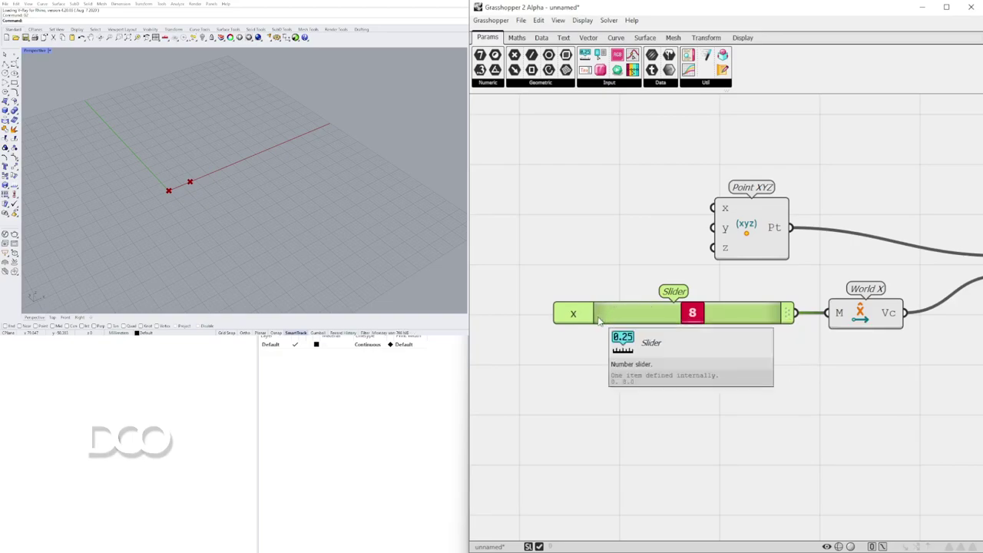
scroll(729, 318, down, 3)
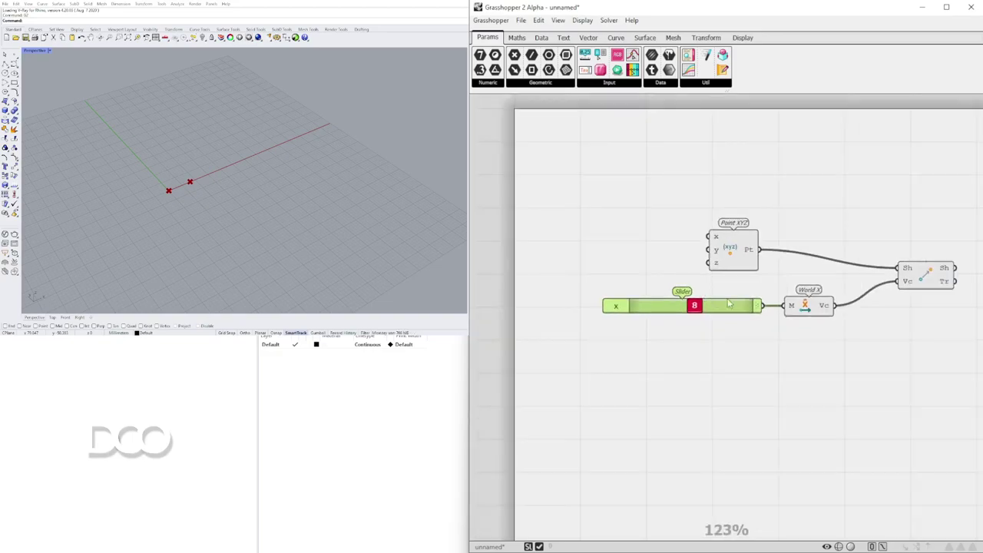
drag(604, 267, 678, 277)
click(782, 298)
Set the x slider to 13 and lower the Move component slightly.
scroll(620, 322, up, 4)
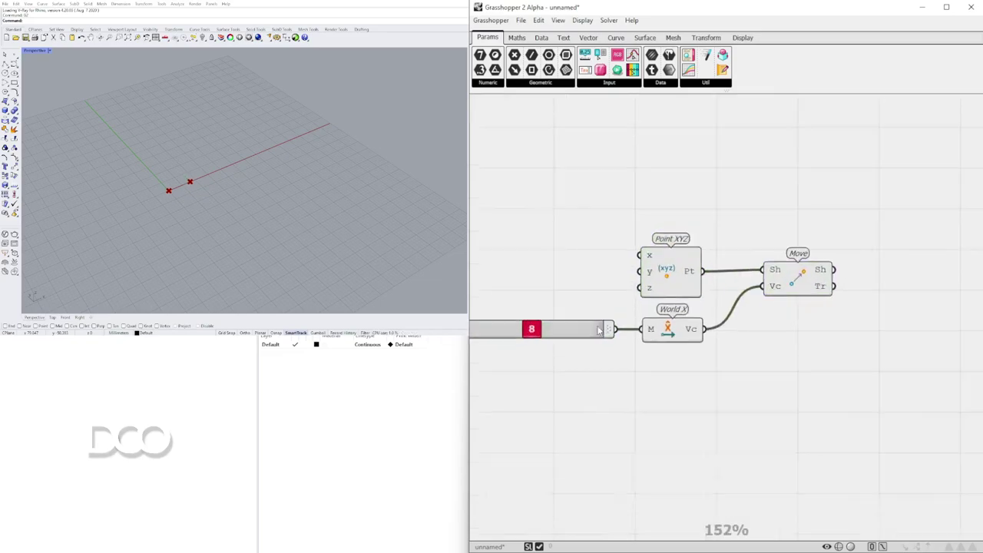
drag(647, 322, 724, 321)
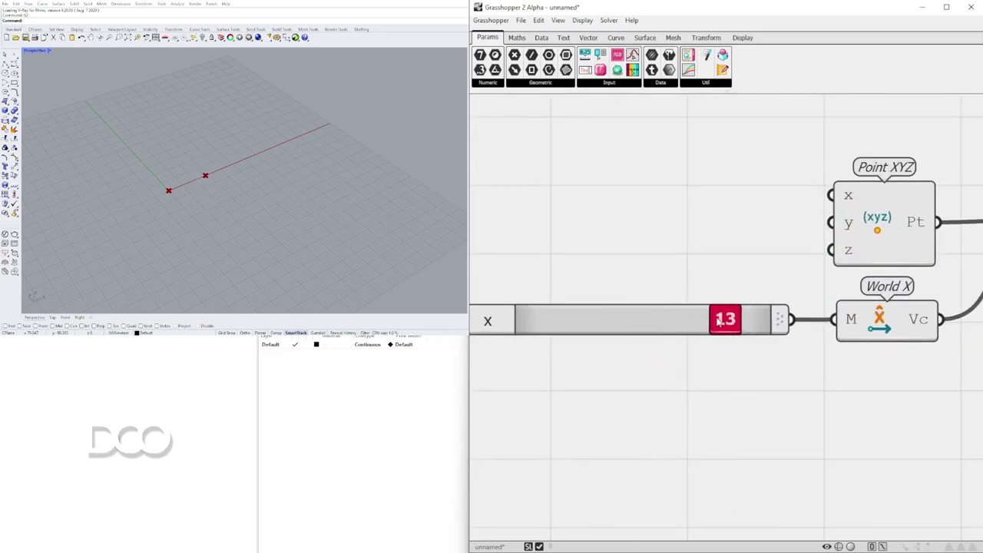
scroll(732, 344, down, 2)
right_drag(734, 344, 494, 361)
drag(689, 282, 679, 310)
Add a Line 2 Points component by searching for "line" and connect the original and moved points to its A and B inputs.
double_click(794, 278)
double_click(795, 278)
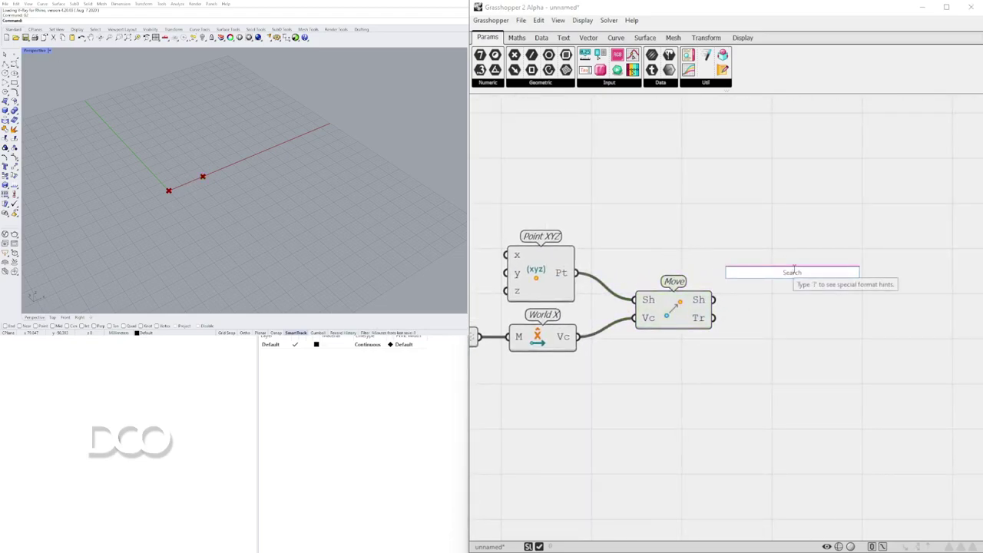
text(line)
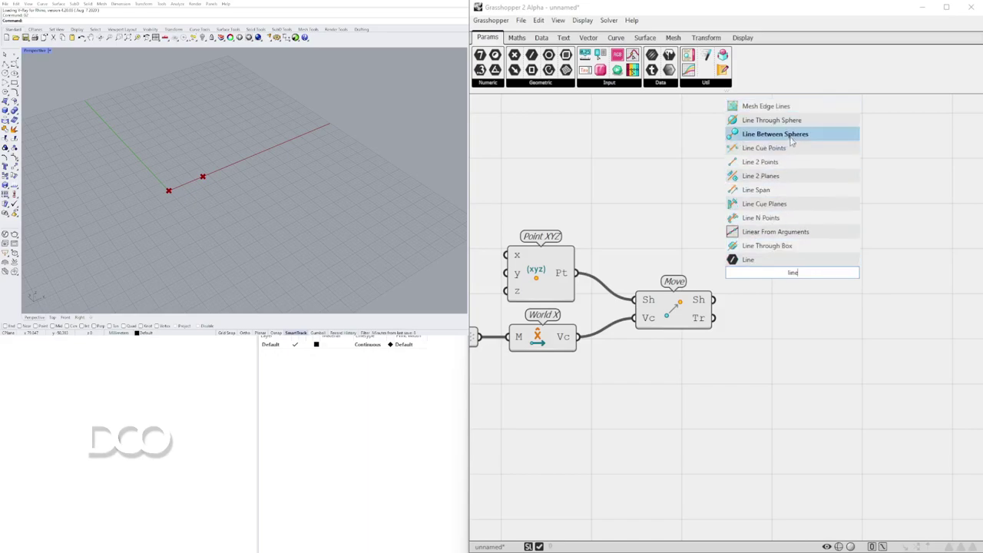
click(774, 169)
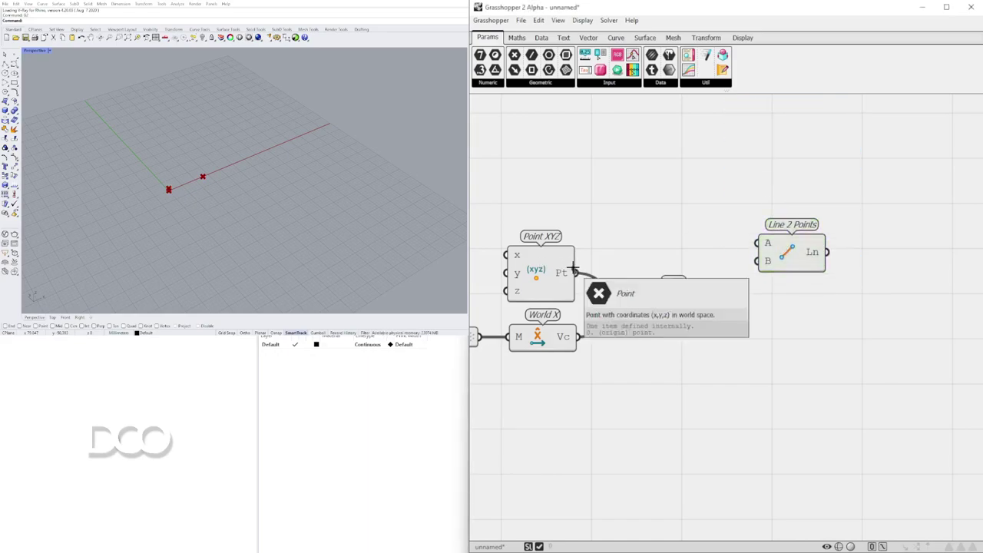
drag(576, 272, 760, 275)
Reposition the Move and Line 2 Points components closer together and examine the line preview in the Rhino viewport.
drag(680, 307, 666, 320)
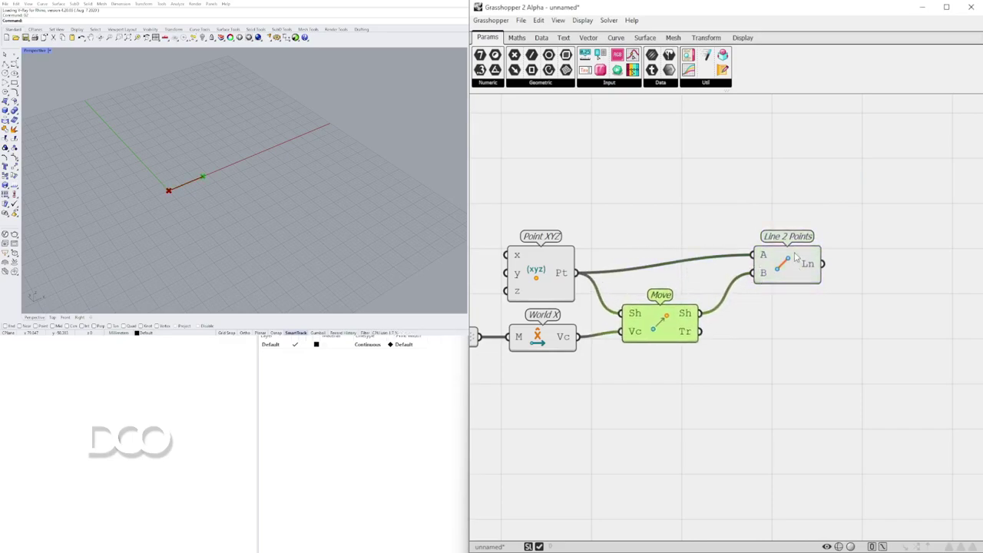
drag(794, 253, 773, 272)
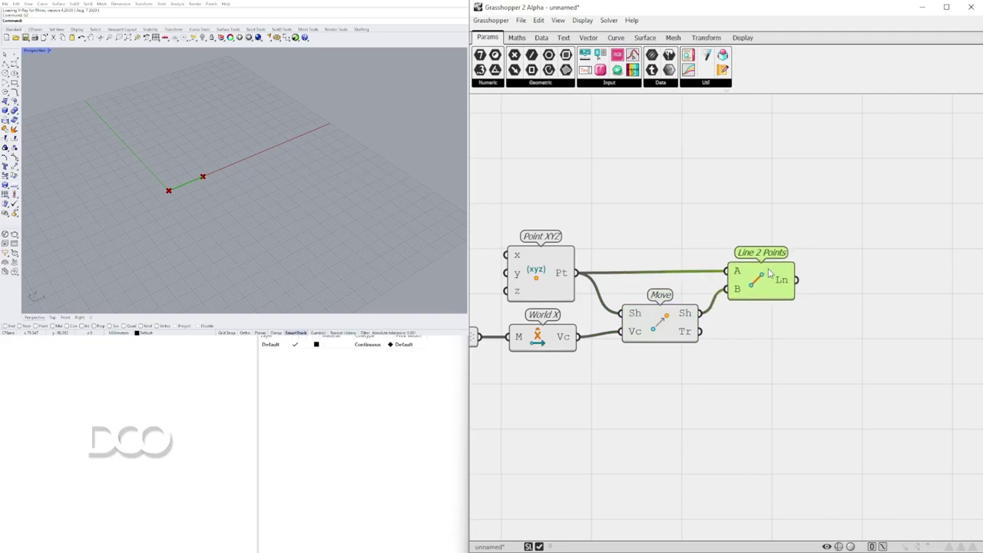
scroll(644, 309, down, 3)
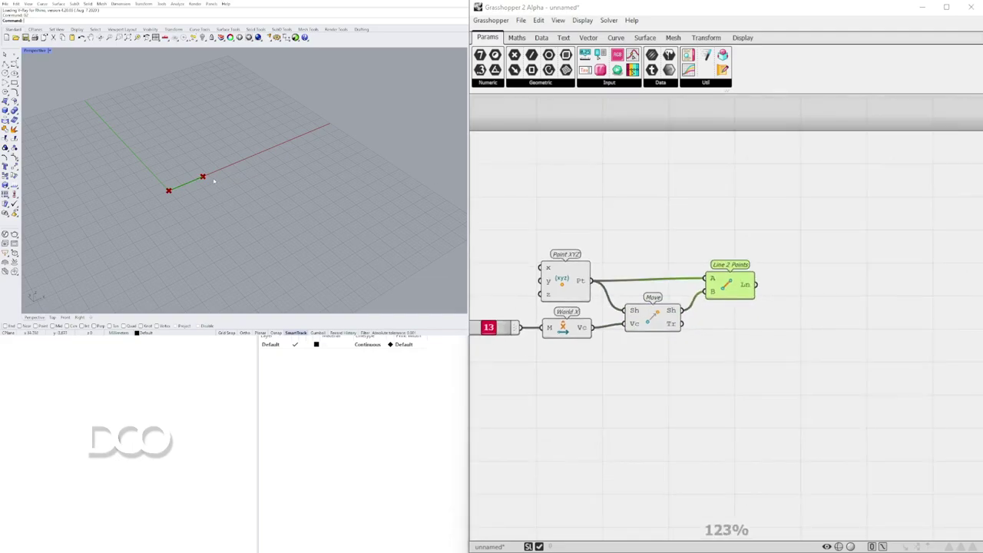
mouse_move(185, 184)
right_down()
mouse_move(240, 138)
mouse_move(175, 194)
right_up()
Add a Rotate Direction component by searching for "rot" and place it below Line 2 Points, beyond the Move component.
right_drag(694, 274, 771, 294)
right_drag(792, 382, 765, 377)
double_click(801, 365)
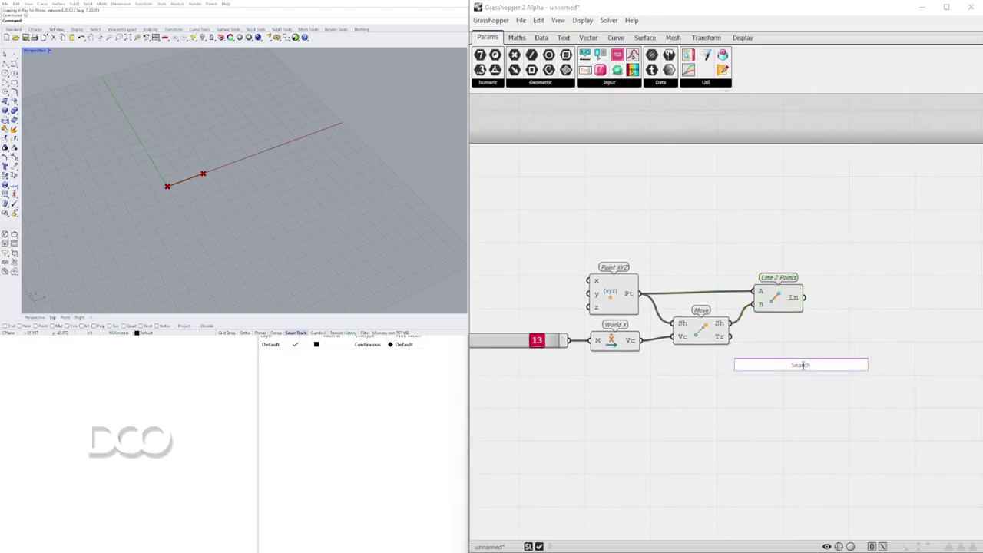
text(rot)
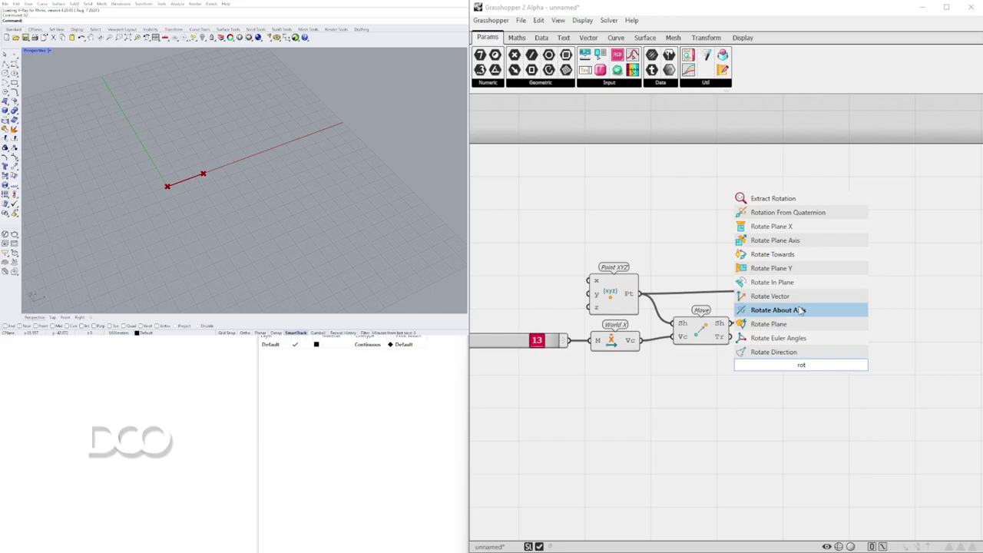
click(804, 351)
drag(800, 378, 839, 377)
Connect the Move component's shape output to Rotate Direction's shape input and shift Rotate Direction slightly lower.
scroll(814, 338, up, 3)
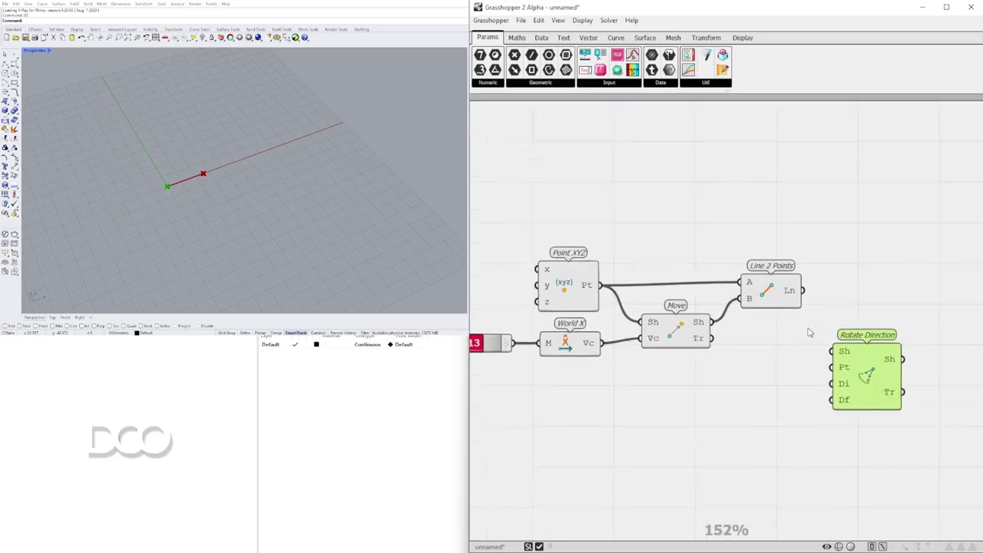
click(765, 284)
click(656, 325)
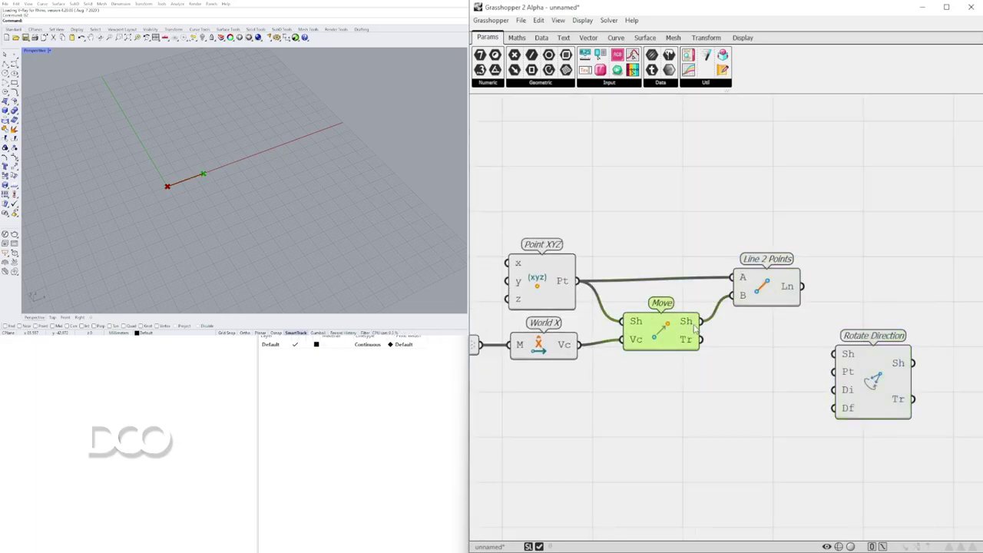
drag(834, 354, 835, 354)
click(844, 376)
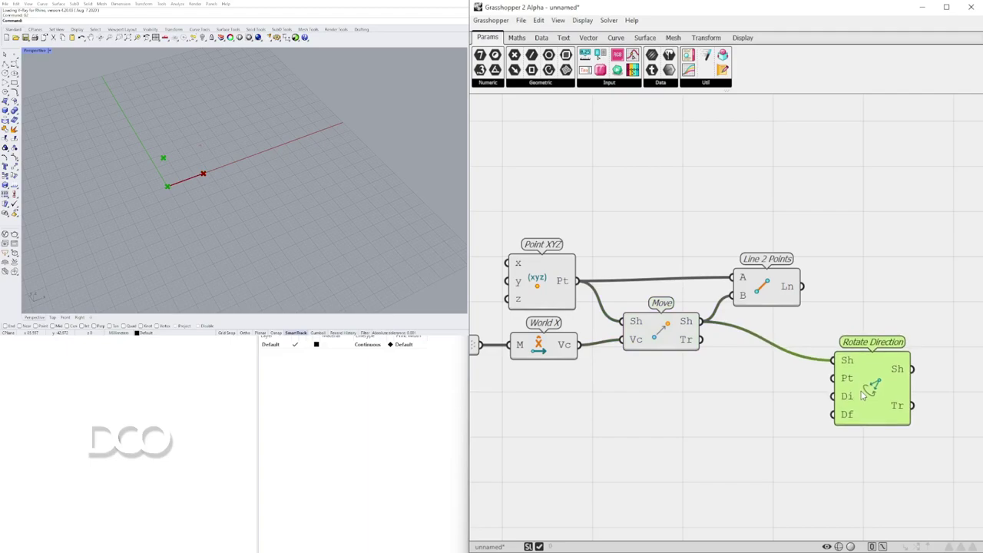
Connect Point XYZ's point output to Rotate Direction's Pt input and place Rotate Direction above Line 2 Points.
mouse_move(847, 376)
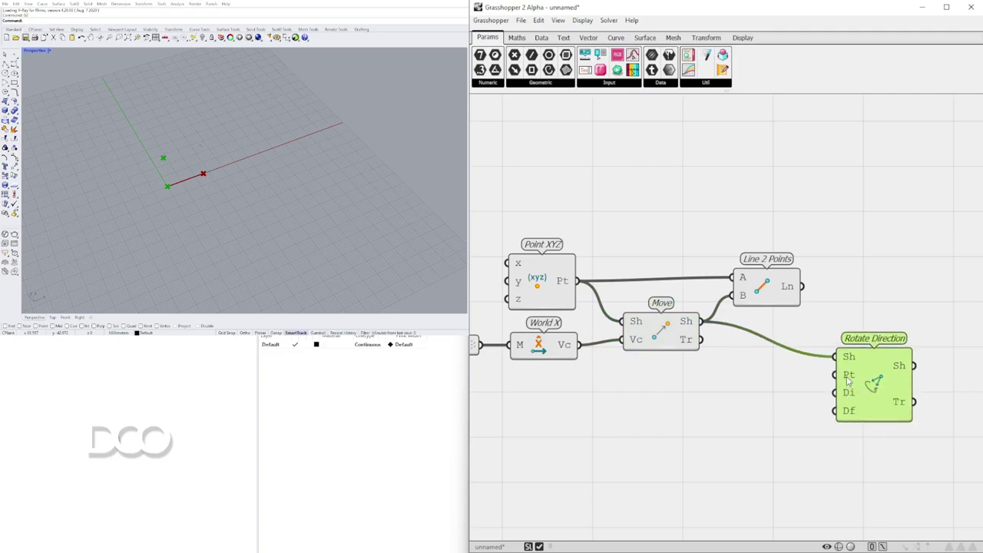
right_drag(648, 325, 803, 257)
right_drag(751, 221, 579, 210)
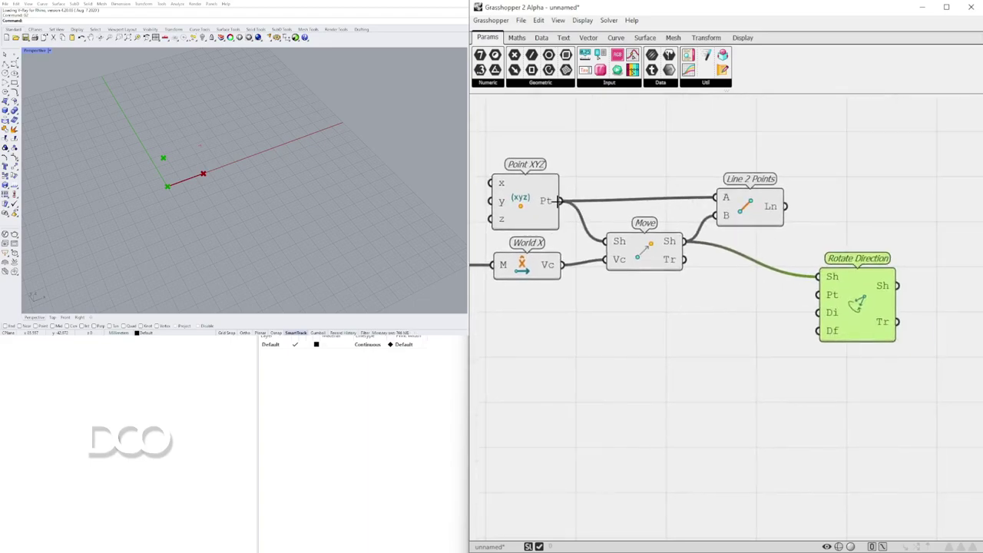
drag(558, 201, 866, 146)
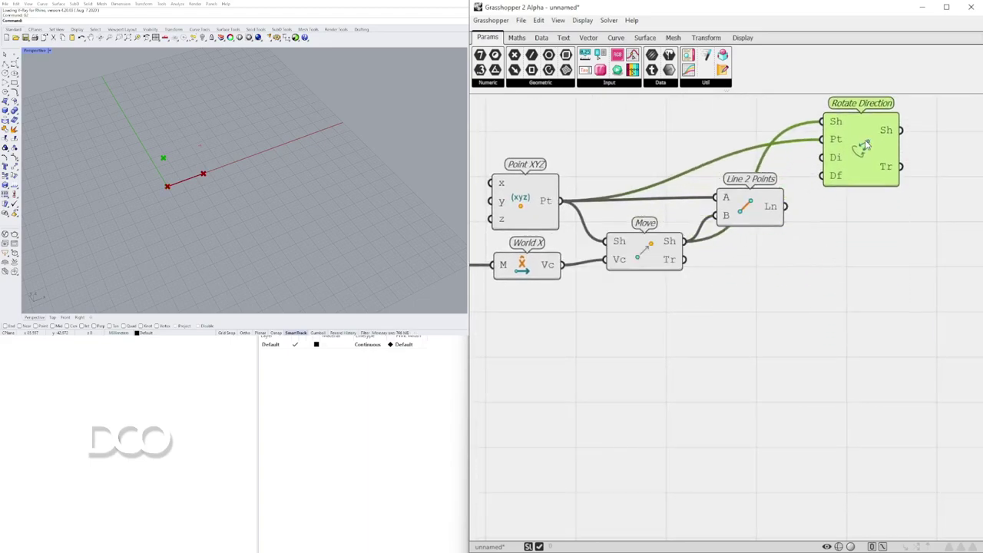
Move Line 2 Points farther away from the Move component and delete the Rotate Direction component.
drag(744, 228, 853, 239)
click(870, 133)
drag(870, 133, 874, 125)
right_drag(892, 161, 848, 233)
drag(802, 201, 803, 190)
right_drag(848, 194, 806, 215)
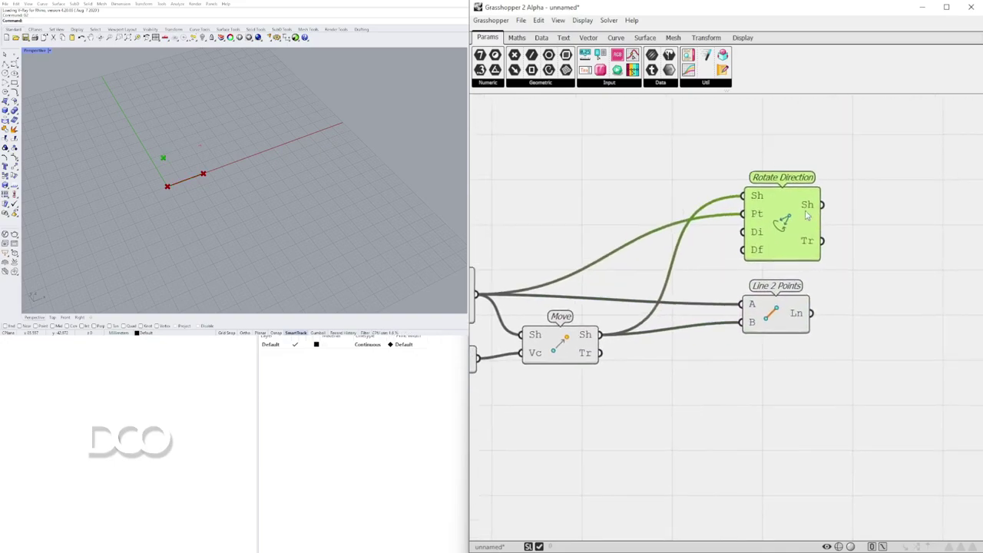
mouse_move(756, 239)
key(Delete)
Try a Rotate Plane Y component above Line 2 Points by searching for "rotate", and delete it again.
double_click(781, 215)
text(rotat)
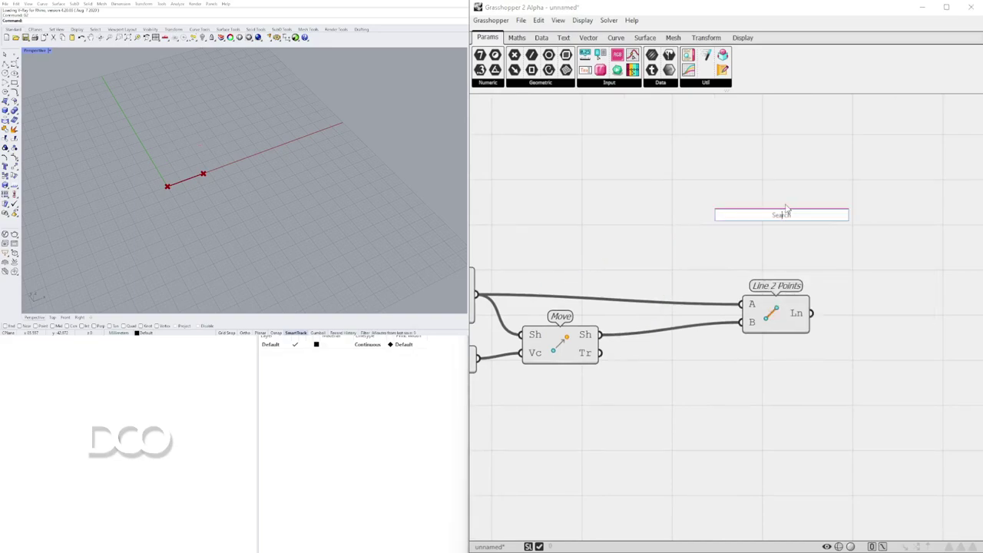
text(e)
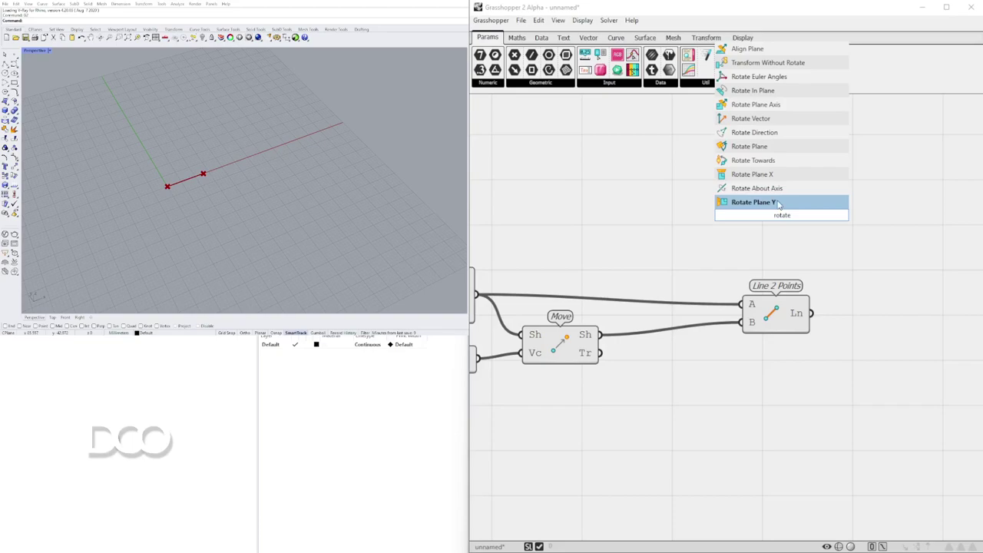
click(762, 202)
right_drag(629, 266, 686, 268)
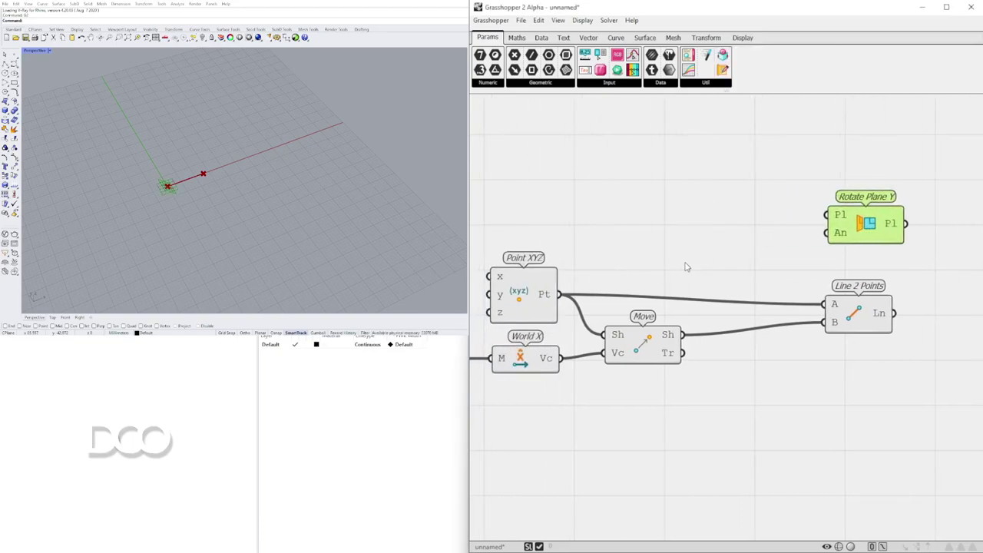
key(Delete)
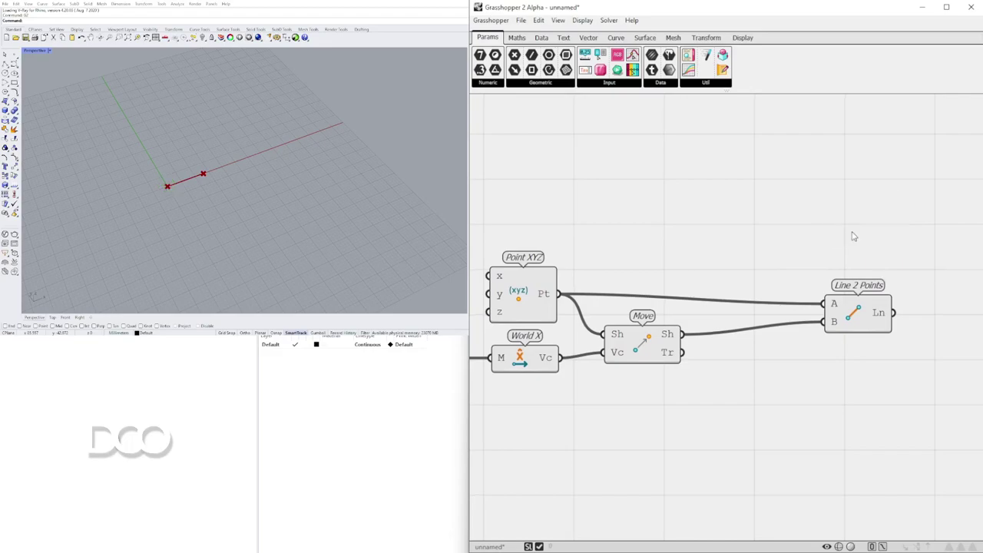
Try a Rotate Vector component with Move's shape output connected to its Vc input, and delete it again.
double_click(852, 234)
text(rotate)
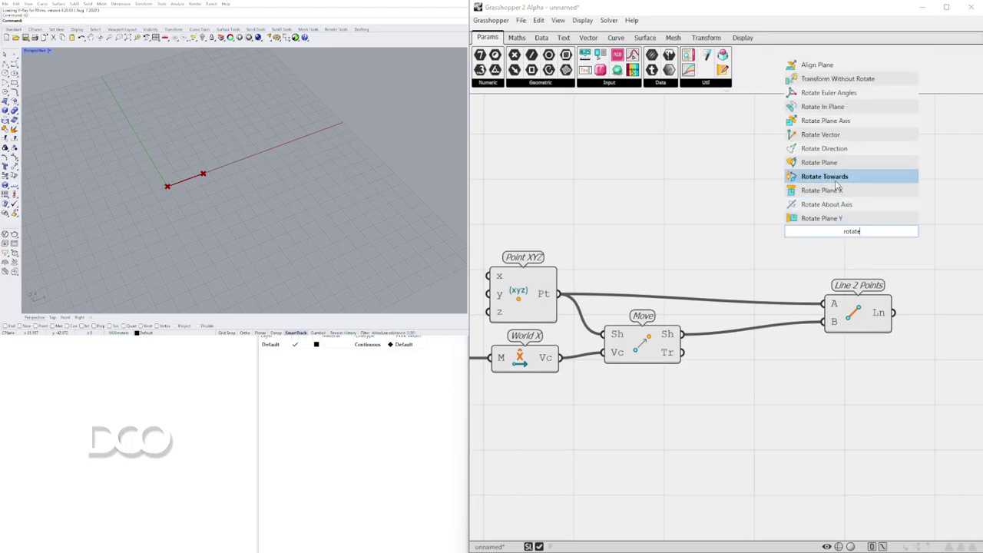
click(837, 134)
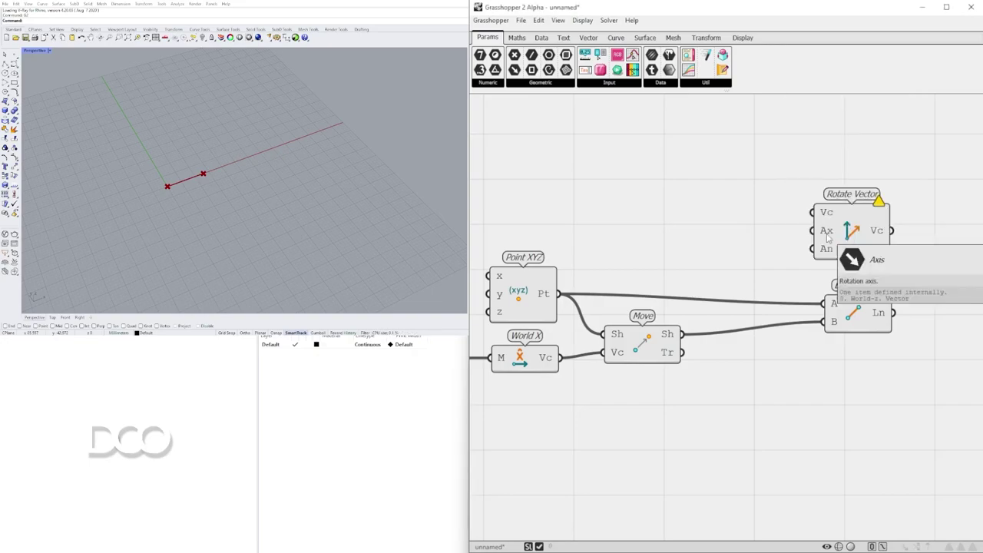
drag(847, 236, 857, 247)
click(642, 341)
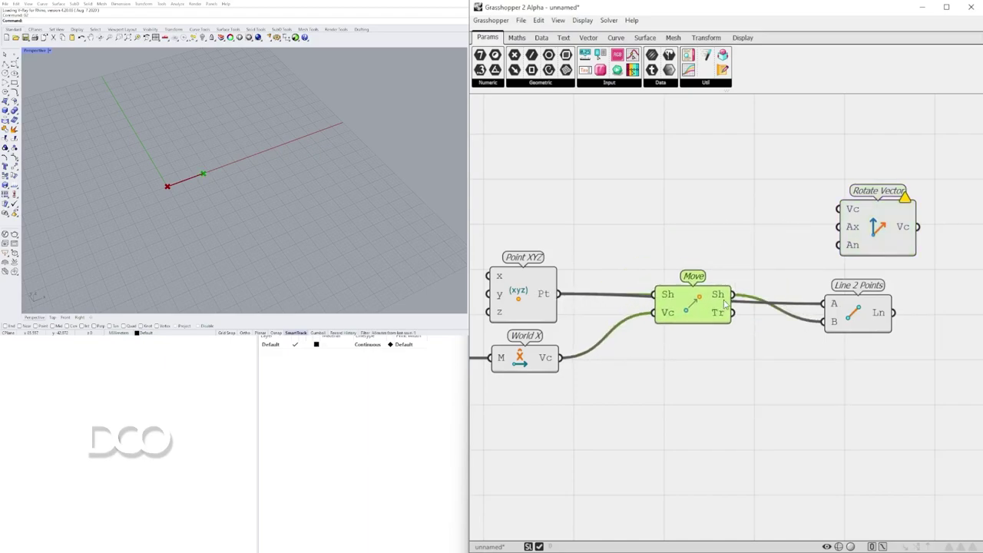
drag(681, 334, 828, 222)
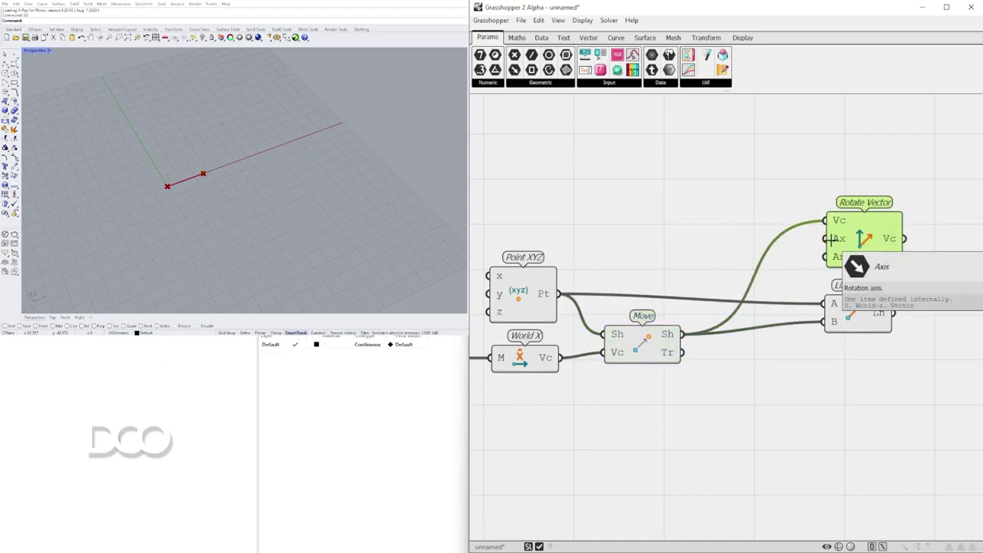
key(Delete)
Try a Rotate Towards component above Line 2 Points by searching for "rotate", and delete it again.
double_click(855, 213)
text(rotate)
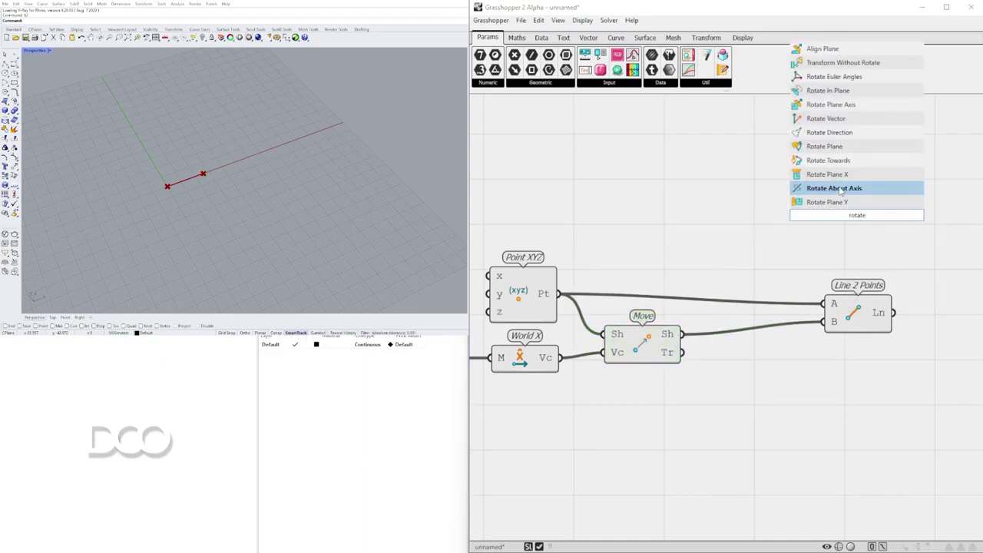
click(840, 162)
click(850, 221)
key(Delete)
Try a Rotate Plane component above Line 2 Points by searching for "rotate", and delete it again.
double_click(850, 241)
text(rotat)
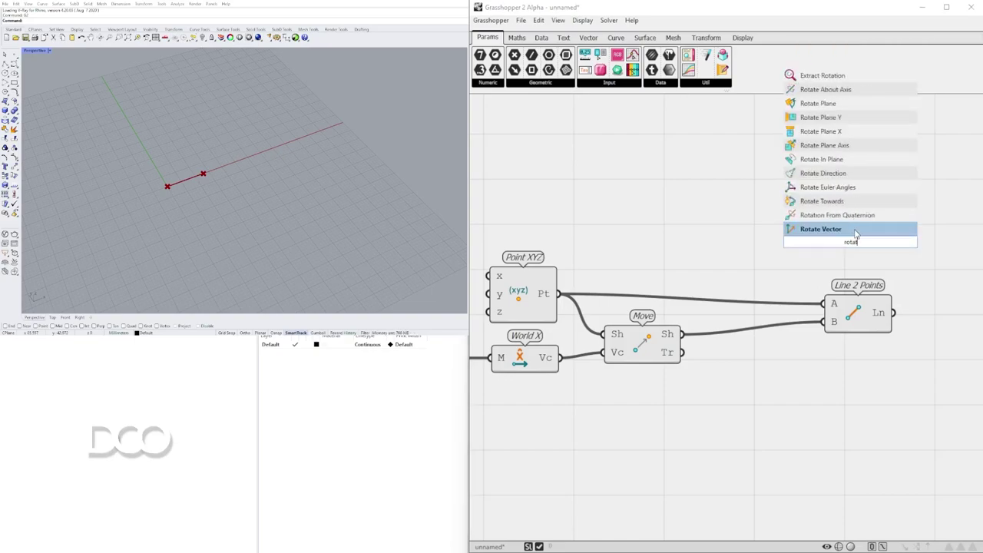
text(e)
click(835, 176)
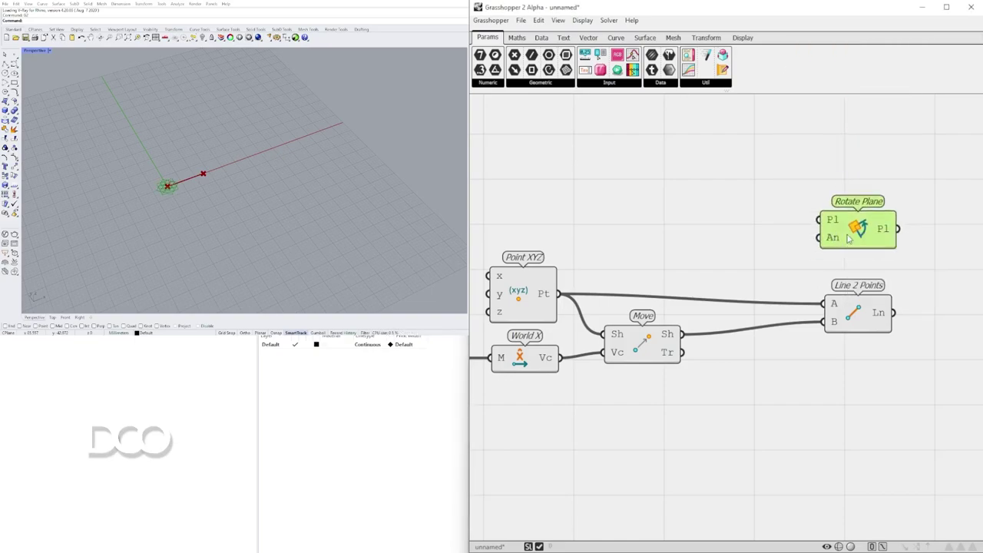
key(Delete)
Try a Rotate Plane Axis component with Move's shape output connected to its Pl input, and delete it again.
double_click(848, 239)
text(rotate)
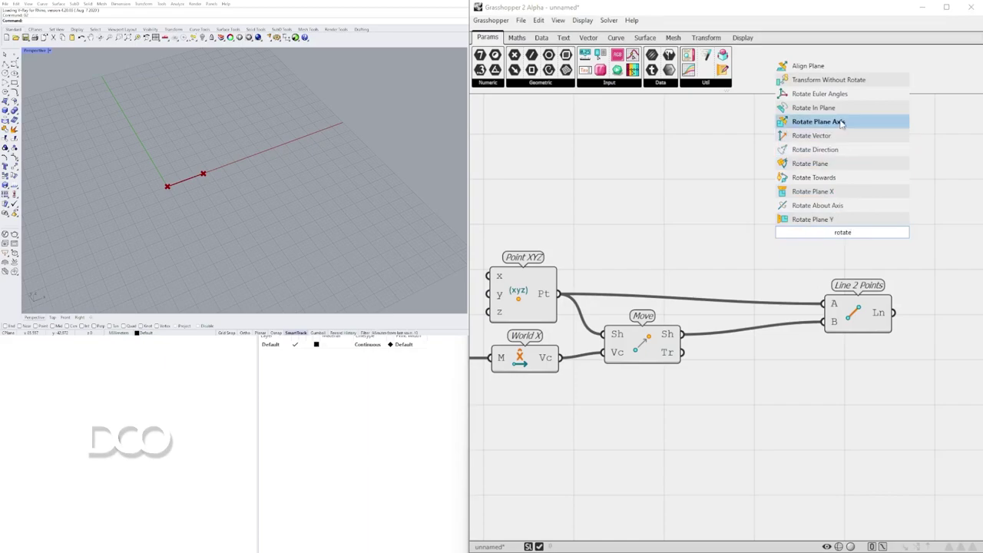
click(841, 123)
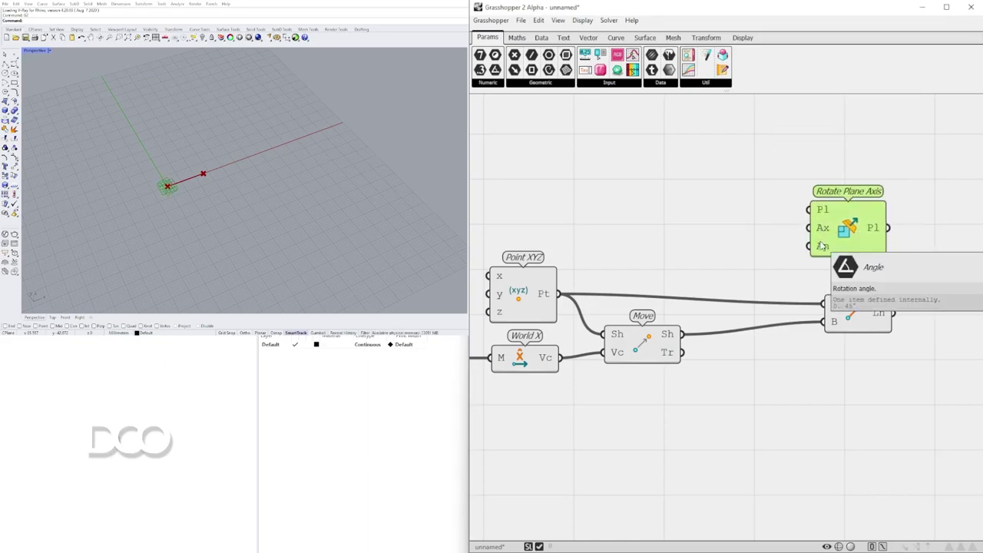
click(731, 252)
right_drag(731, 252, 774, 251)
click(564, 282)
click(705, 346)
drag(725, 334, 854, 209)
click(912, 230)
right_drag(912, 229, 826, 229)
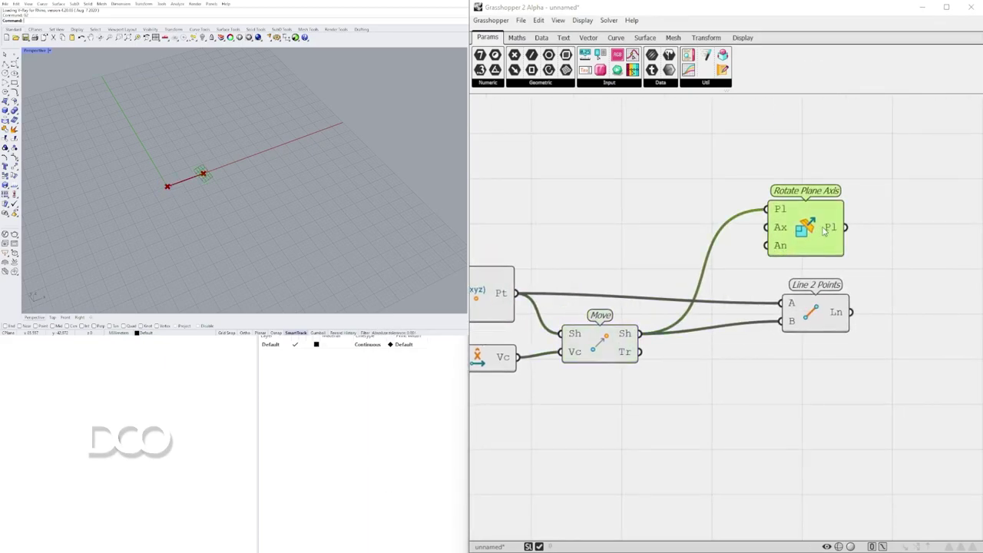
key(Delete)
Try the Rotate Towards component once more, placing it above Line 2 Points to examine its inputs, and delete it.
double_click(801, 220)
text(rotate)
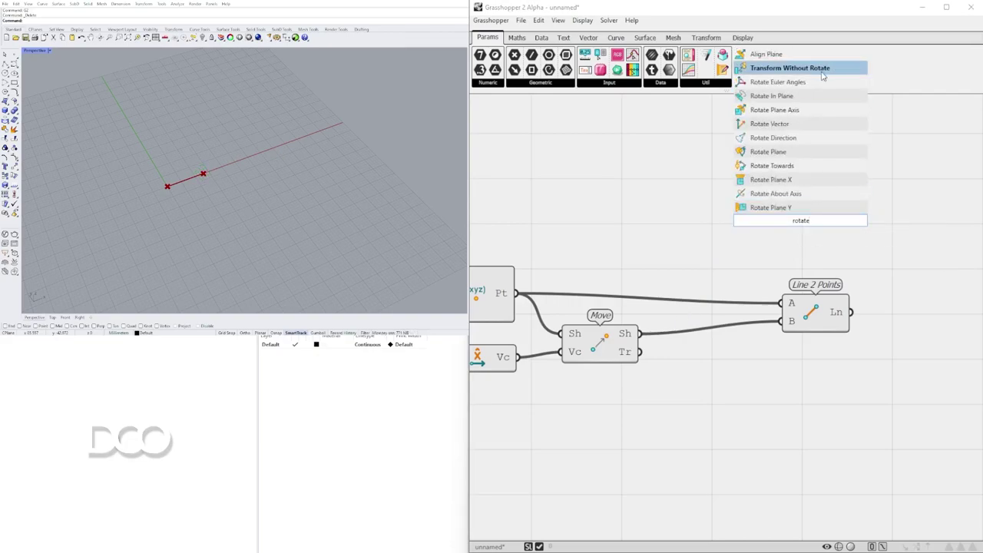
click(804, 165)
drag(800, 206, 820, 198)
right_drag(638, 257, 730, 248)
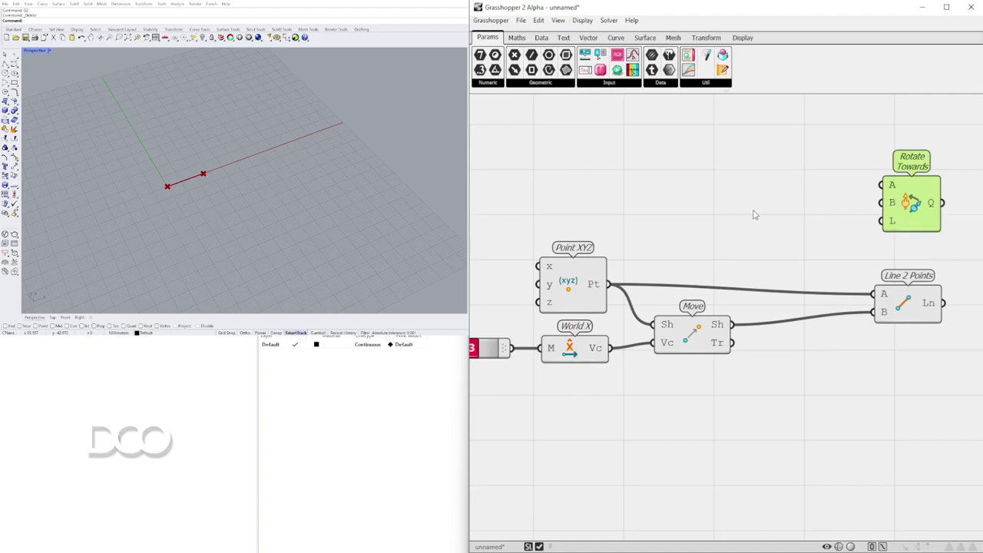
key(Delete)
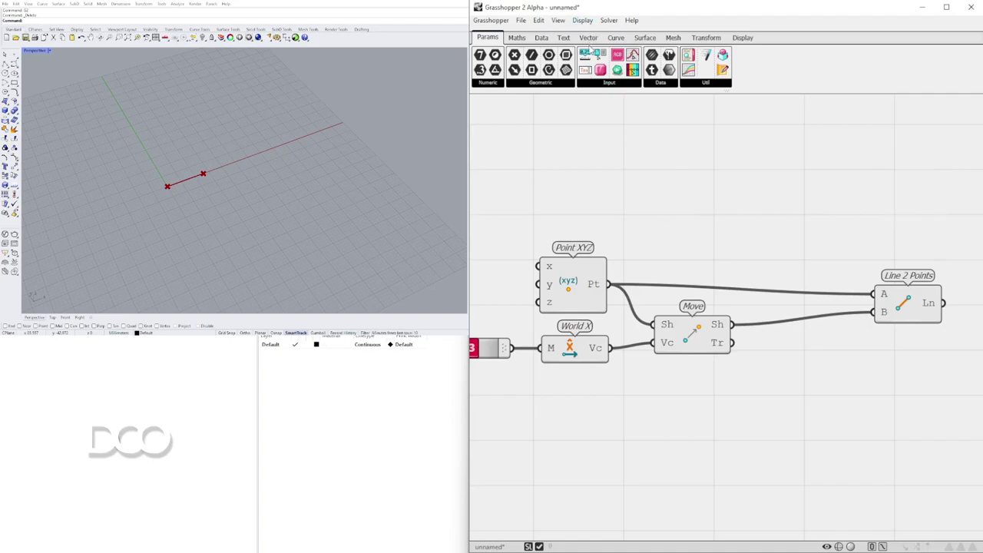
Add a Rotate In Plane component from the rigid transformations and place it above and beyond Line 2 Points.
click(710, 39)
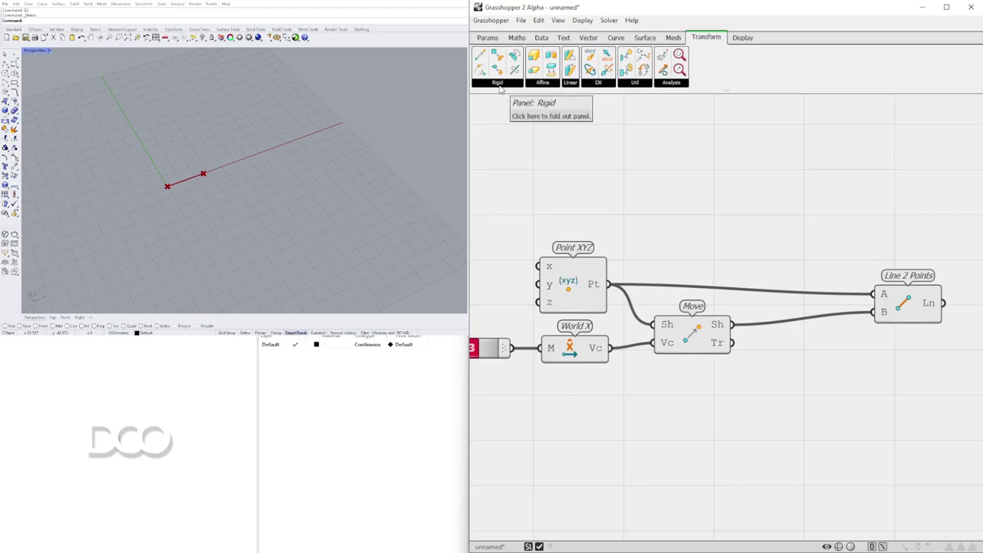
click(507, 83)
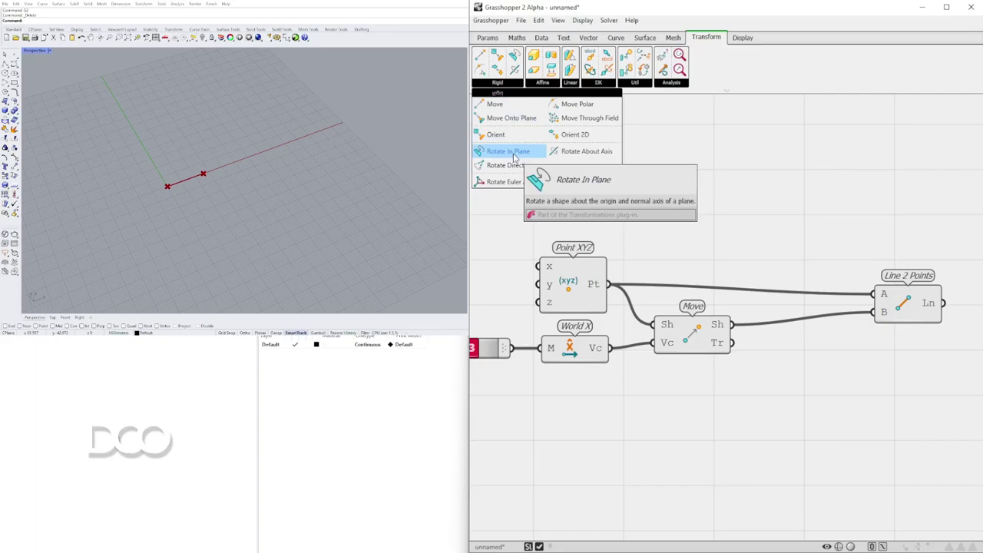
drag(509, 152, 904, 185)
scroll(510, 139, down, 2)
scroll(842, 186, up, 1)
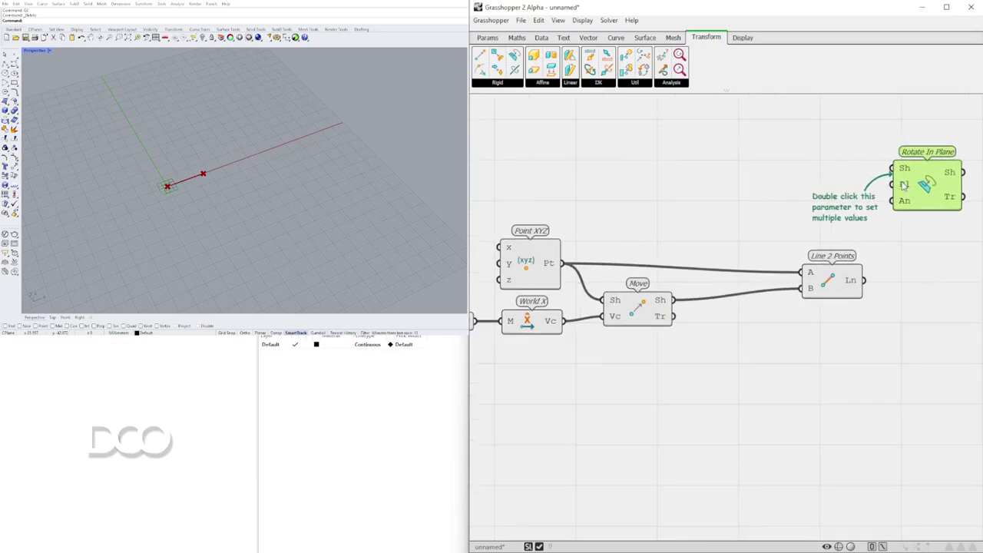
double_click(903, 169)
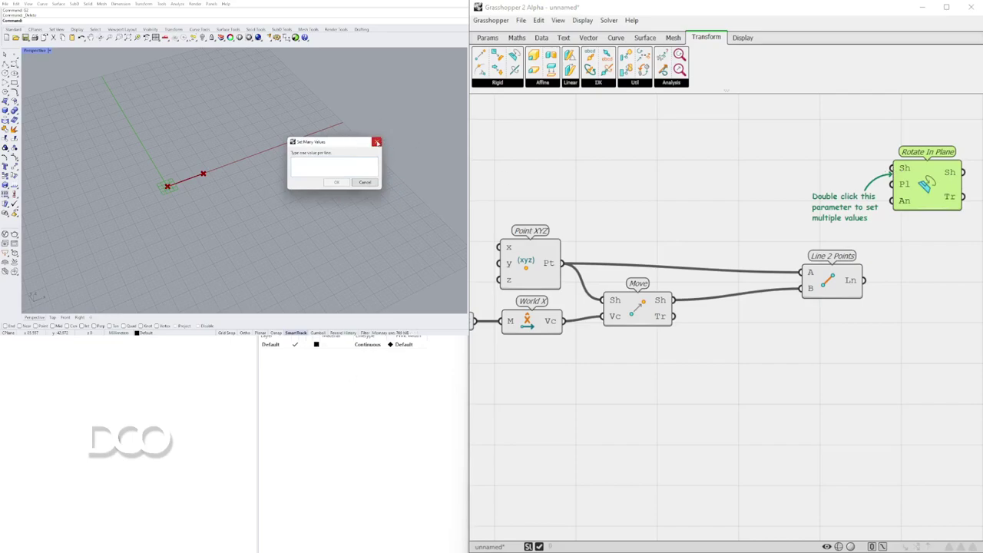
click(377, 143)
Connect the Move component's shape output to Rotate In Plane's shape input and place Rotate In Plane above Line 2 Points.
right_drag(657, 185, 507, 181)
drag(786, 178, 818, 204)
right_drag(517, 304, 680, 314)
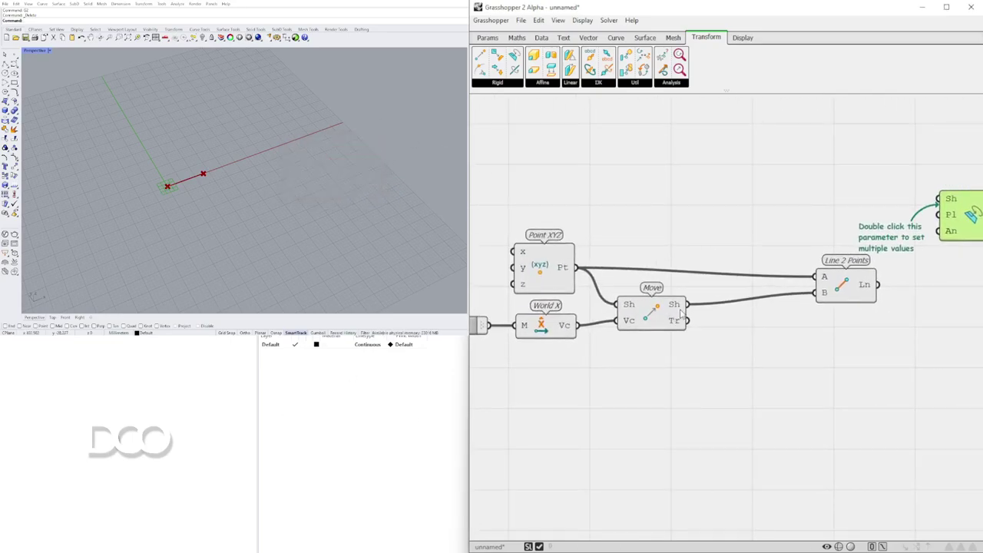
drag(686, 305, 879, 192)
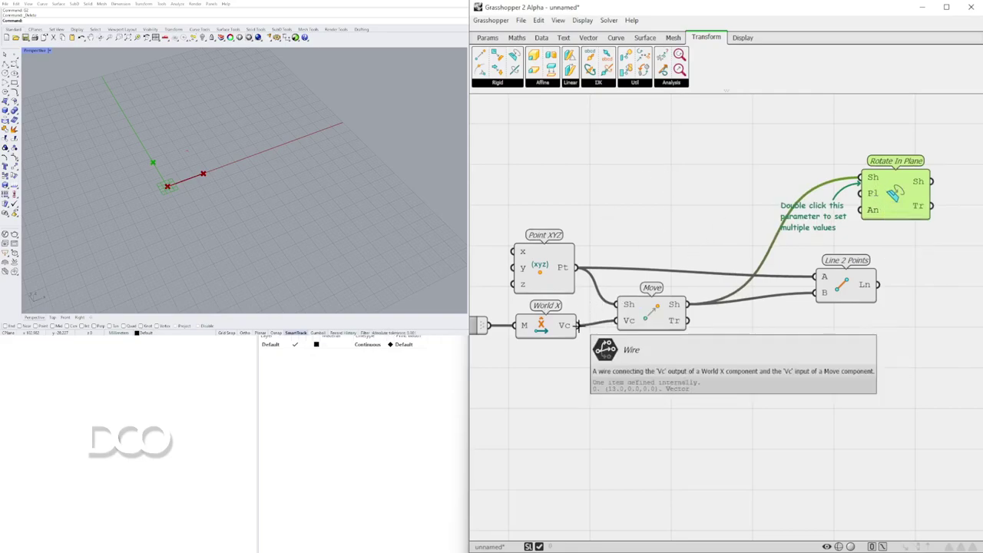
Add a World XY component by searching for "xy", connect it to Rotate In Plane's Pl input and place it close beside that component.
double_click(565, 159)
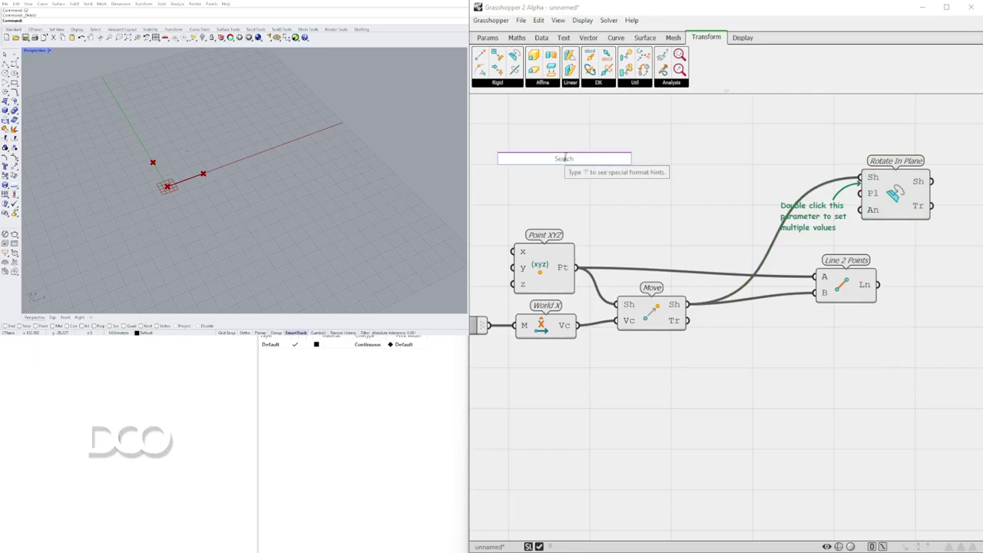
text(xy)
click(572, 146)
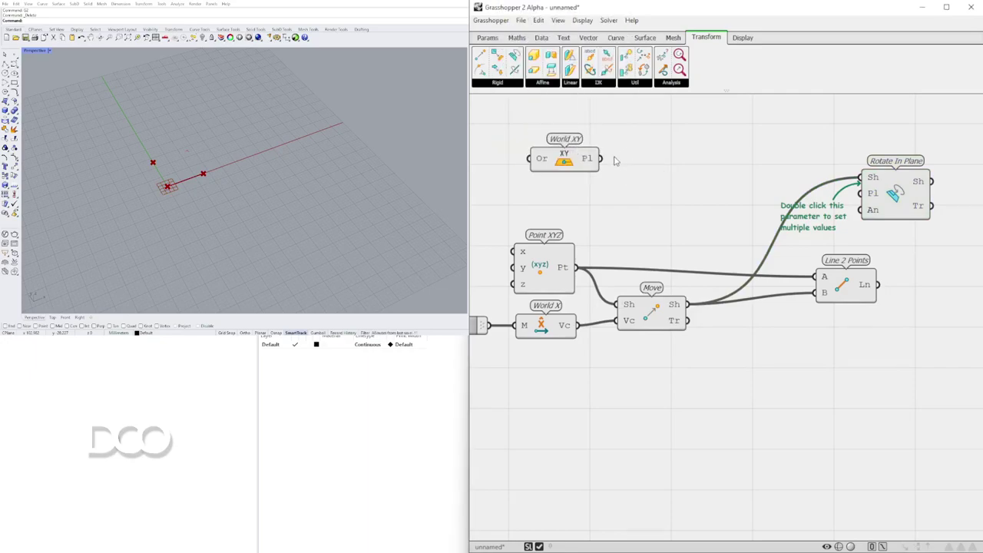
drag(603, 159, 701, 160)
click(894, 205)
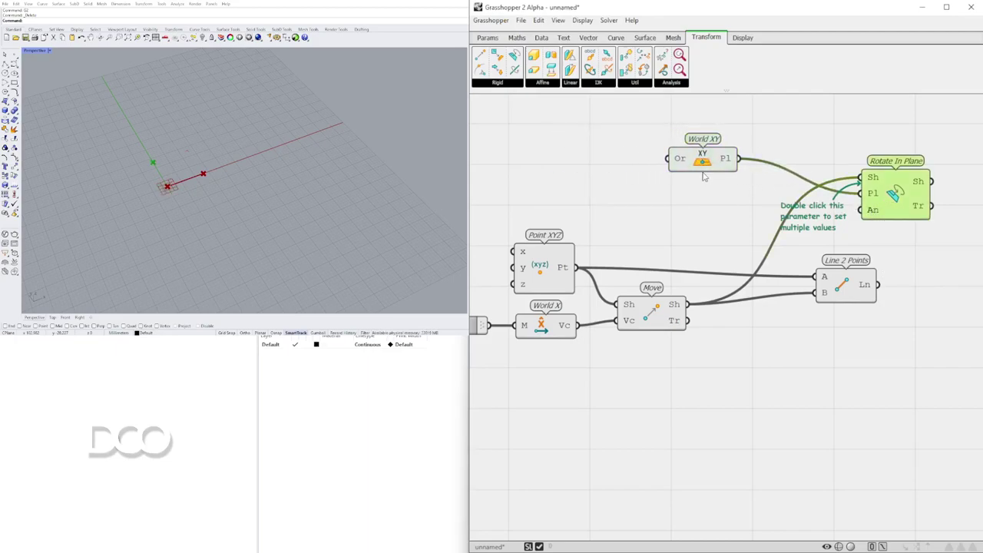
drag(716, 162, 793, 154)
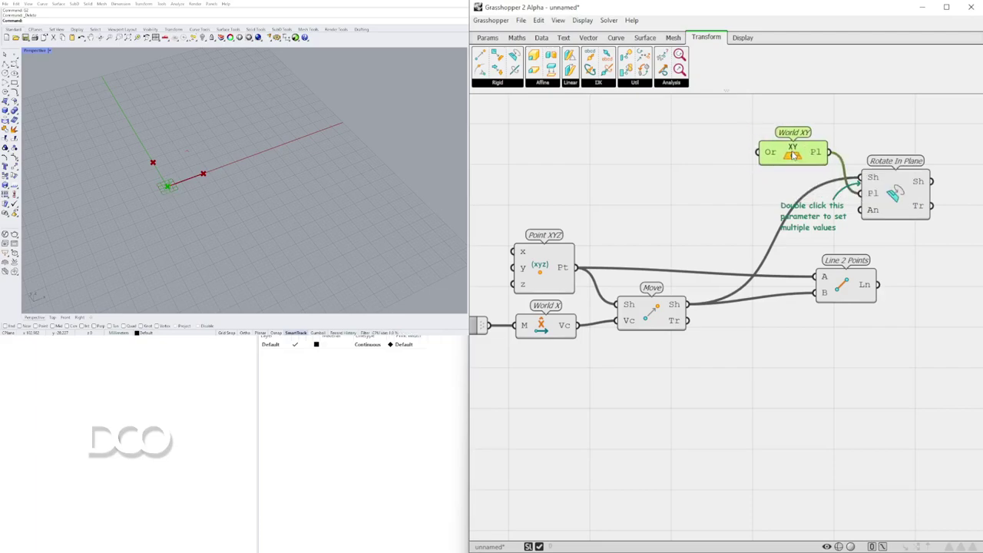
click(890, 205)
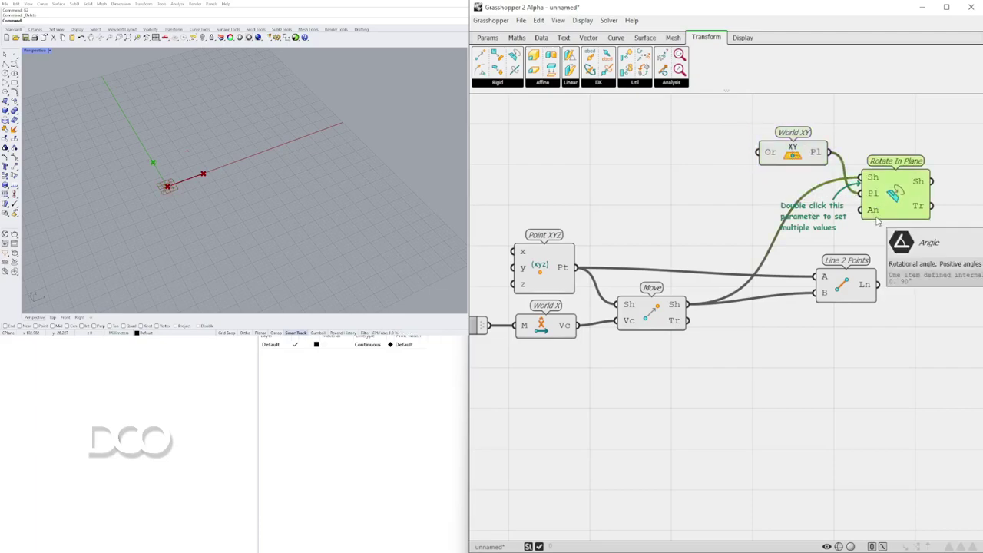
Search the components for "series" and "rang" without placing a component.
double_click(658, 211)
text(set)
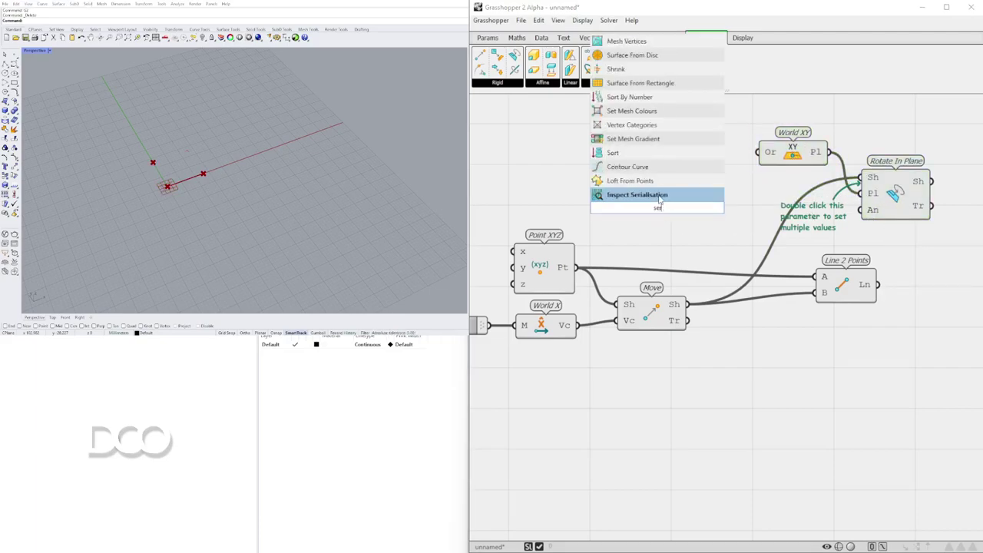
text(ies)
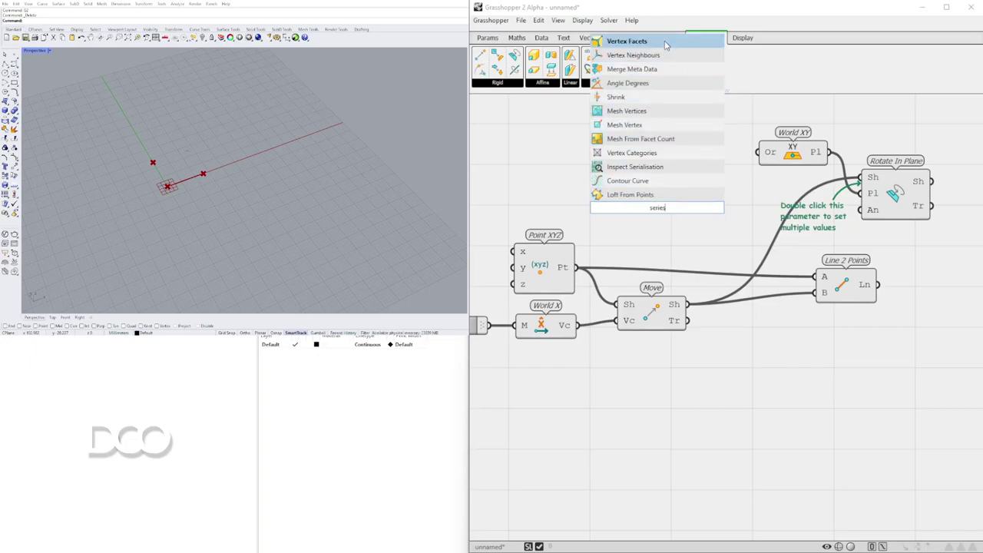
key(Escape)
double_click(676, 162)
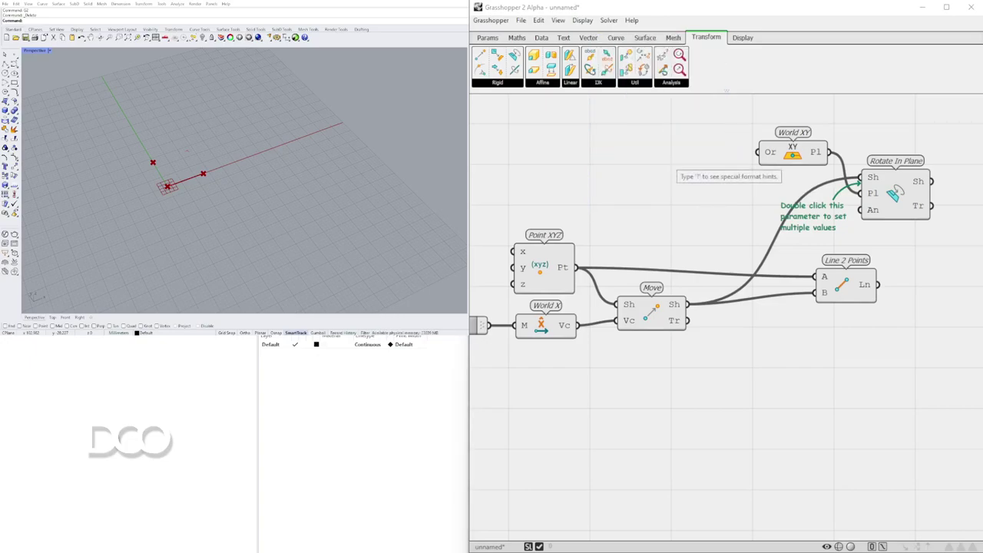
text(rang)
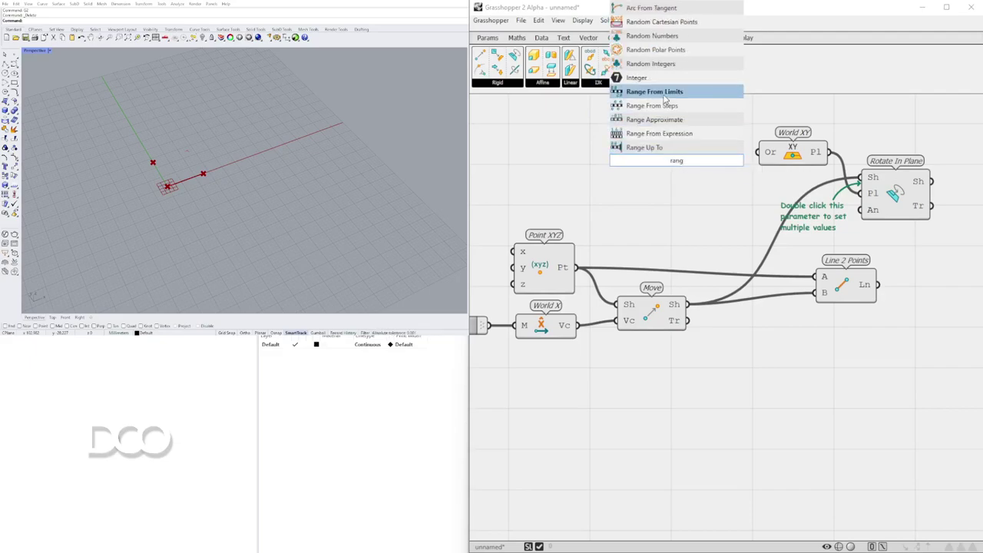
key(Escape)
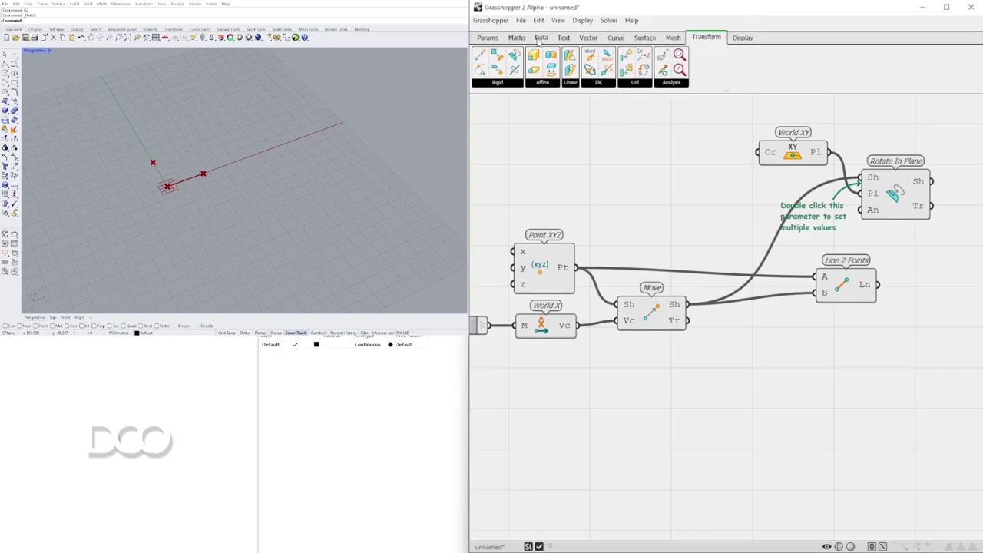
Try a Number Sequence component from the Maths sequence components above Point XYZ to examine its inputs, and undo its placement.
click(517, 38)
click(526, 83)
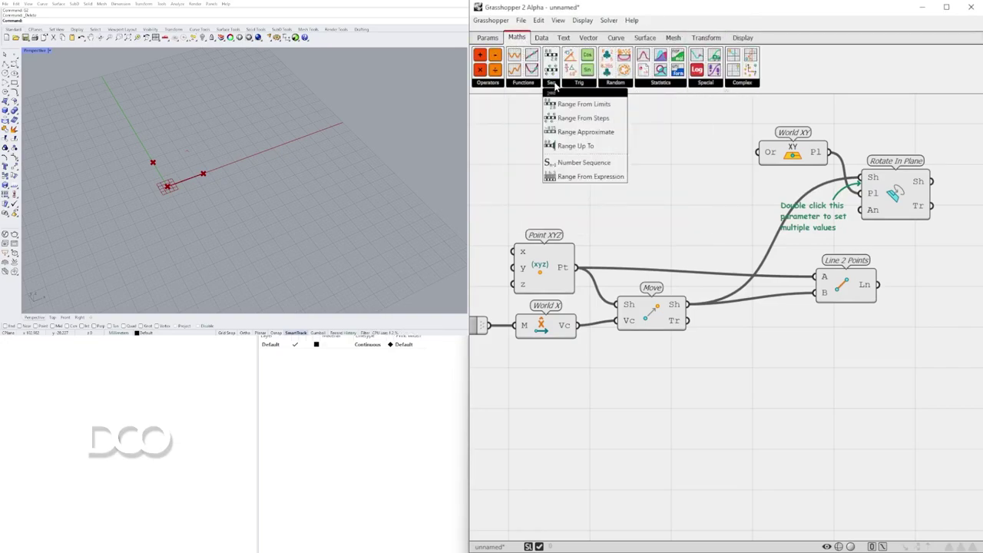
click(556, 85)
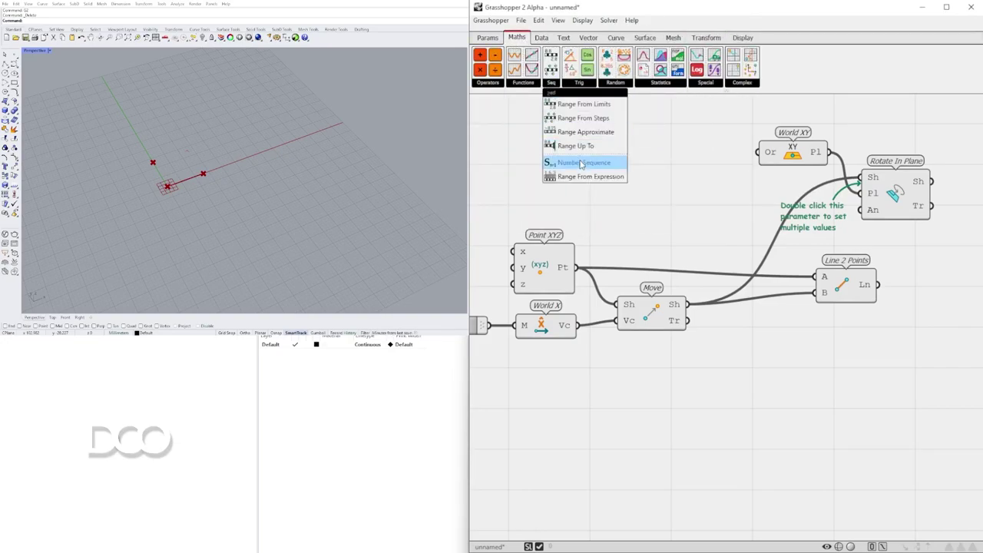
click(581, 163)
right_drag(581, 164, 728, 169)
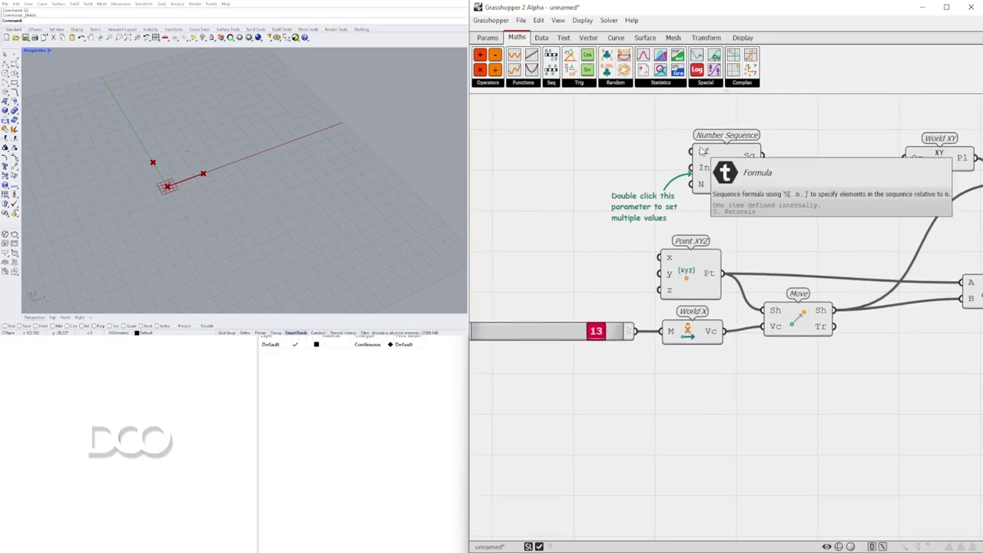
key(ctrl+z)
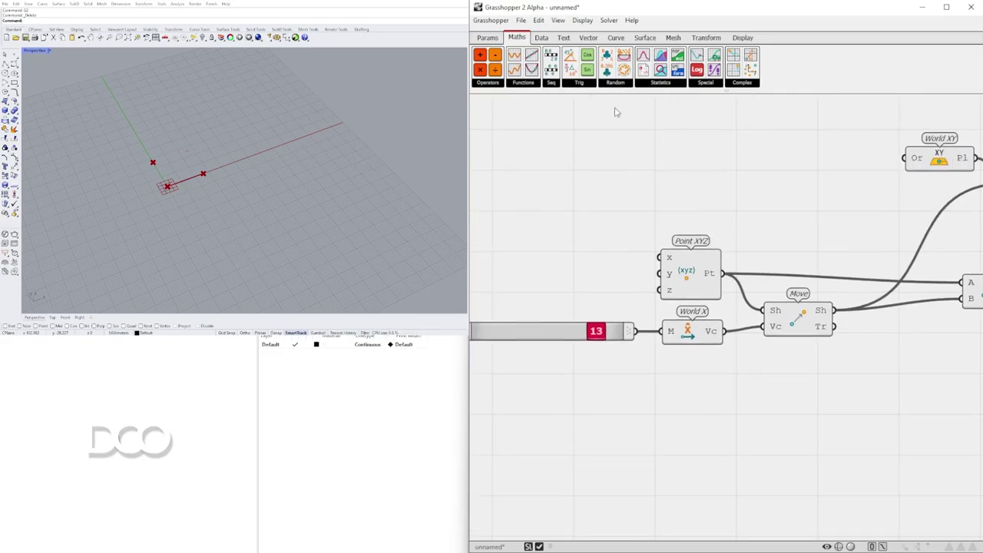
Add a Range From Steps component from the Maths sequence components, place it above Move and examine its inputs.
click(553, 83)
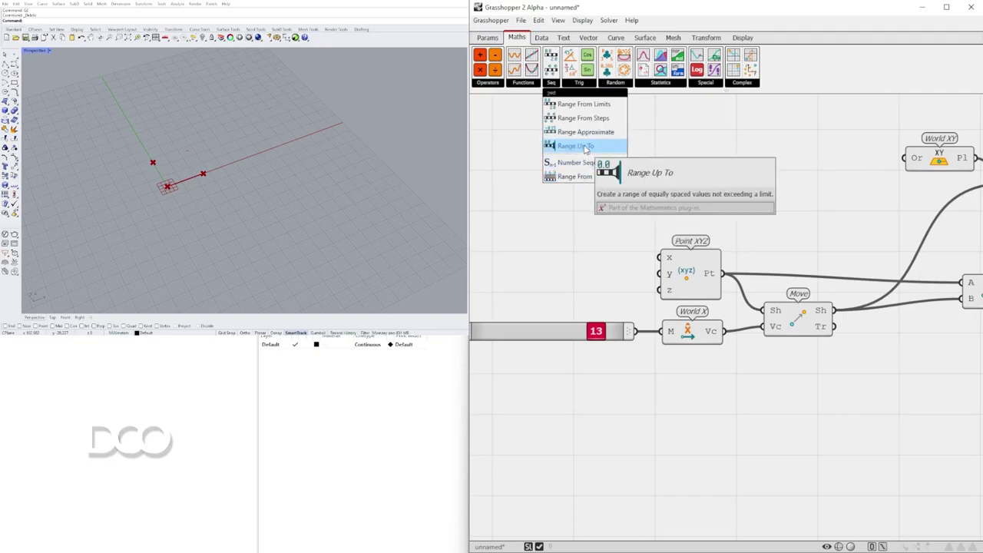
drag(583, 117, 806, 196)
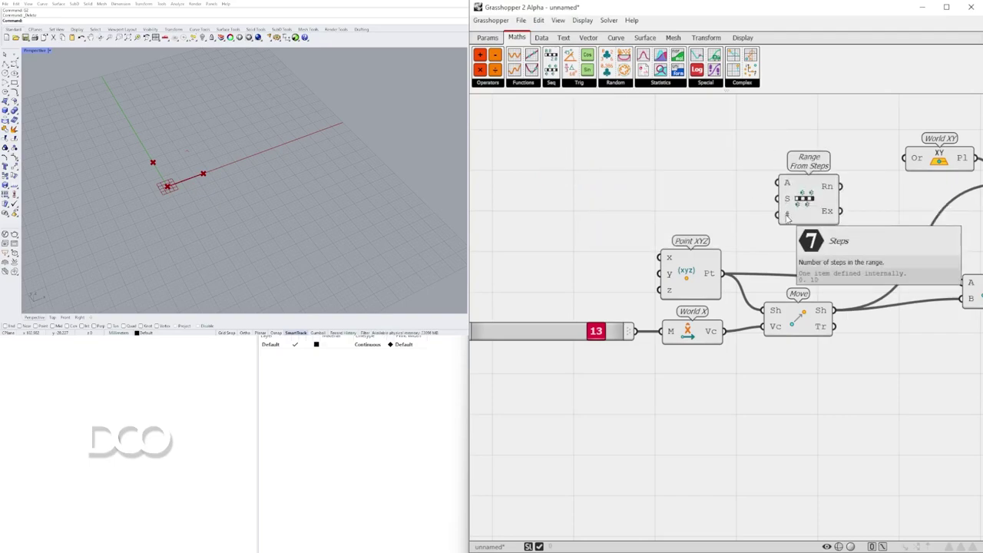
right_drag(747, 211, 715, 211)
click(768, 189)
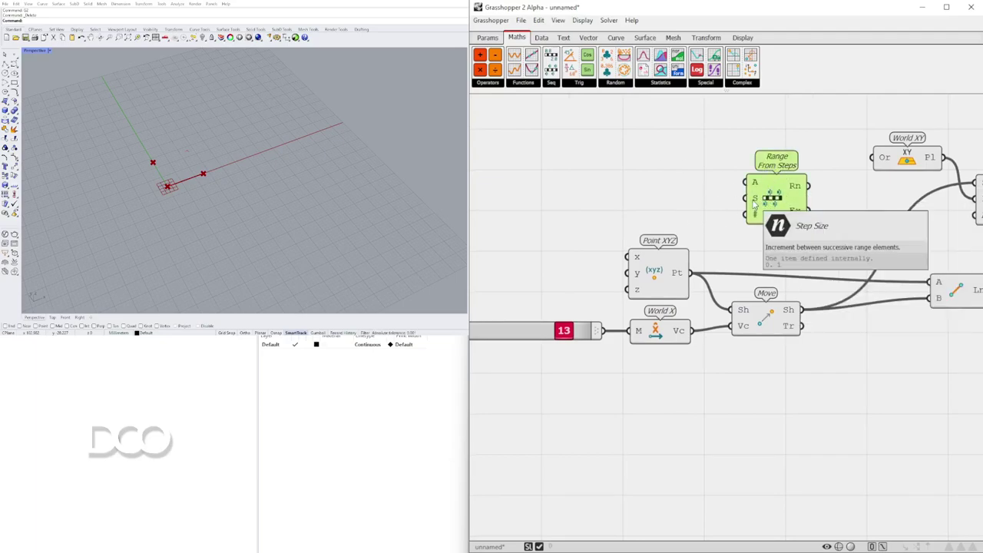
Add a Text component holding 360 and place it above the existing slider, well clear of Range From Steps.
double_click(621, 199)
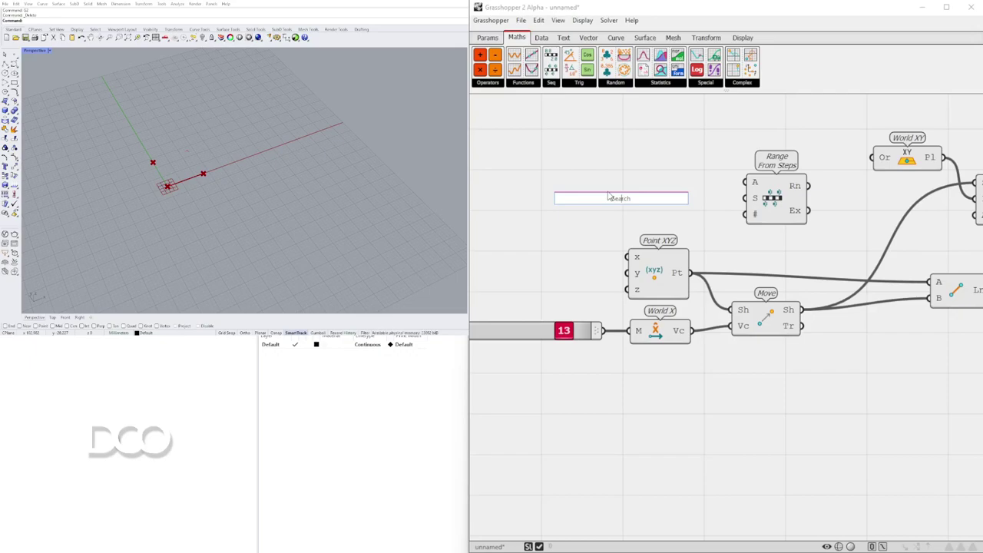
text(t)
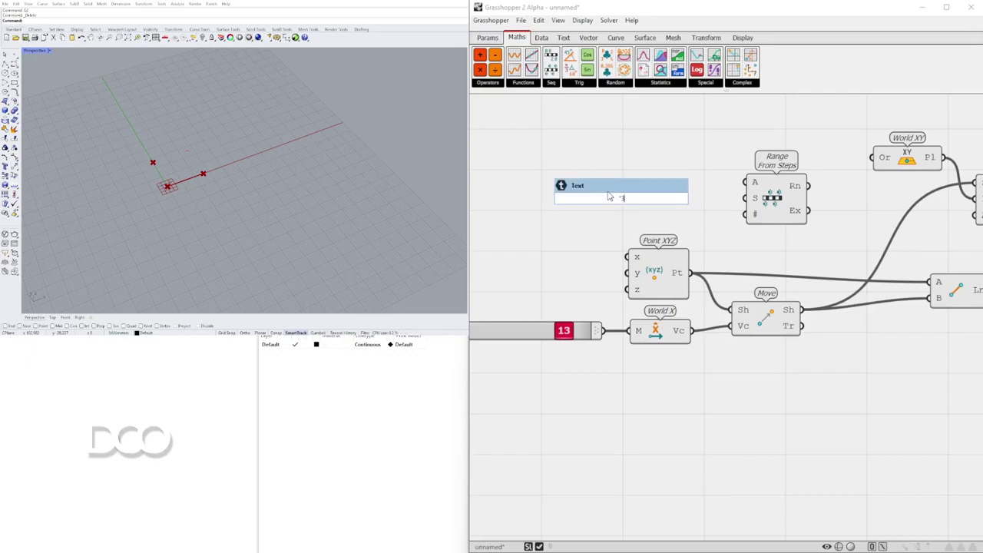
key(Return)
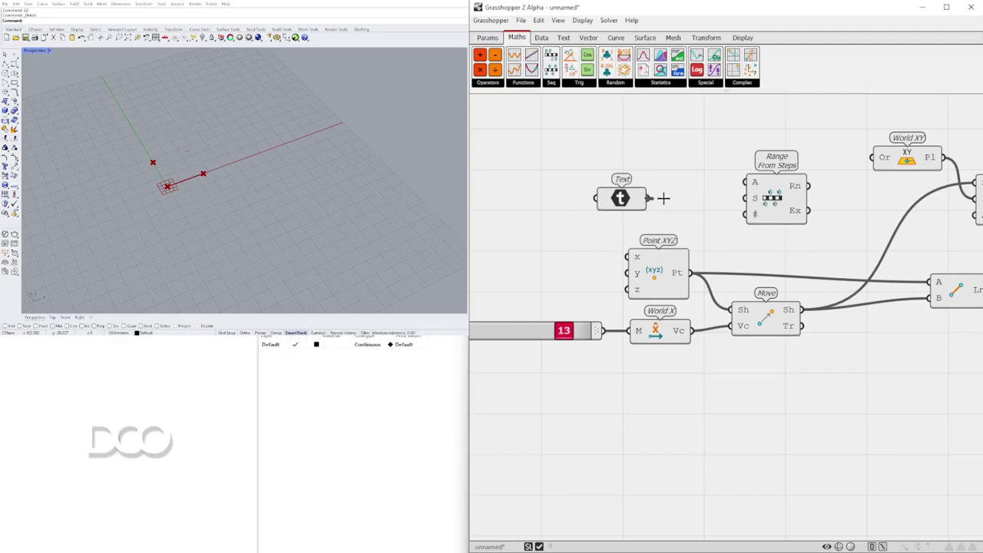
drag(688, 197, 686, 197)
drag(623, 201, 513, 185)
right_drag(555, 188, 680, 185)
double_click(707, 178)
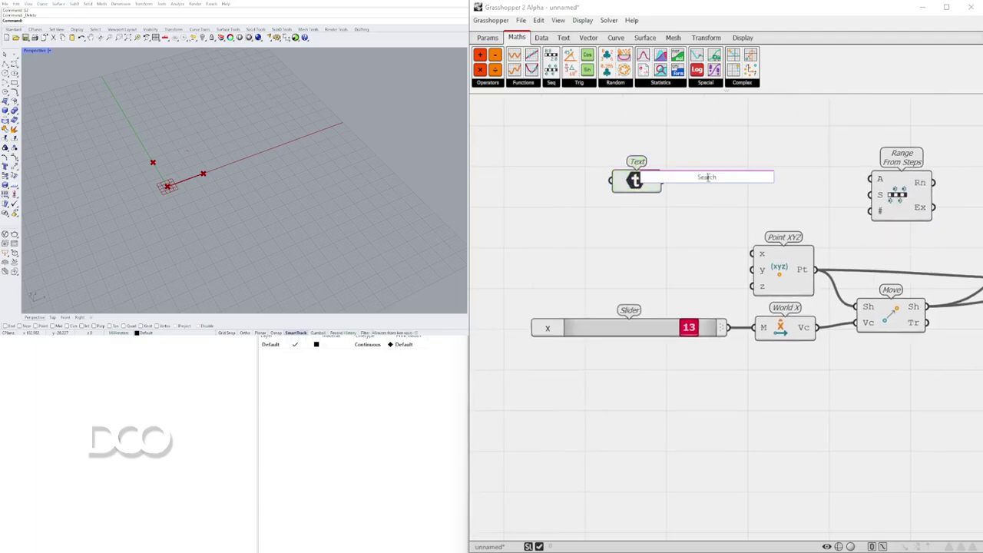
text(t)
key(Return)
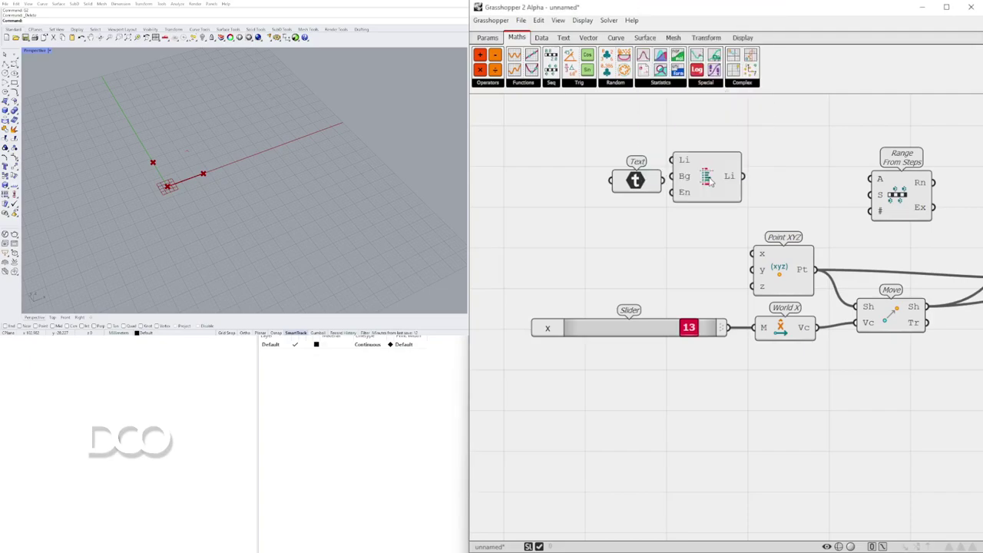
click(688, 179)
key(Delete)
Add a Division component beside the Text component and connect Text to Division's A input.
double_click(710, 175)
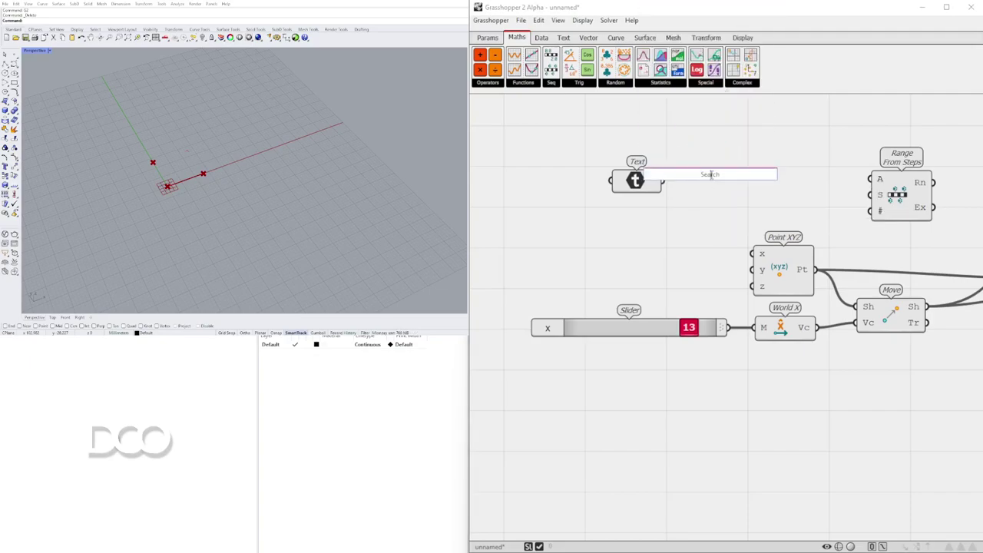
text(divia)
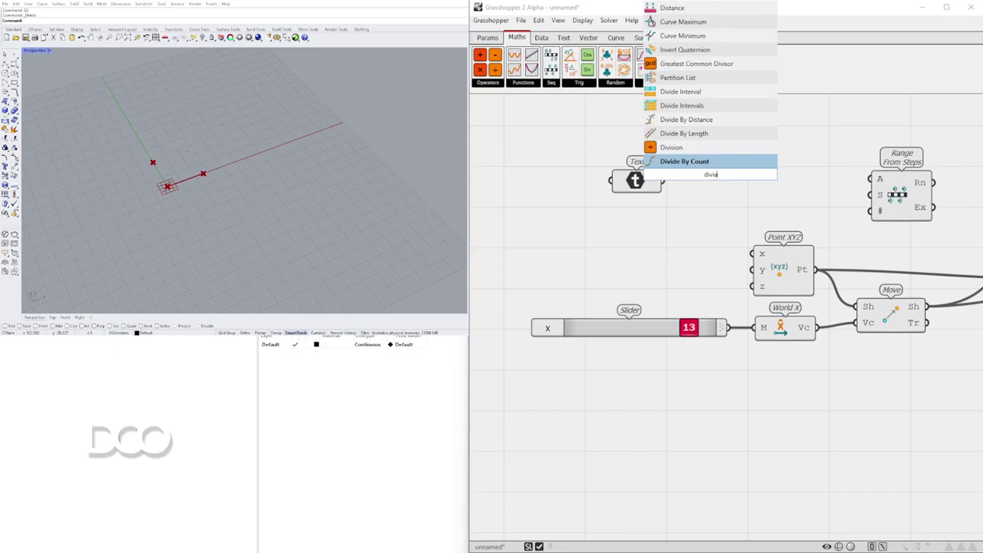
click(685, 149)
mouse_move(648, 175)
mouse_down()
mouse_move(618, 148)
mouse_move(733, 178)
mouse_up()
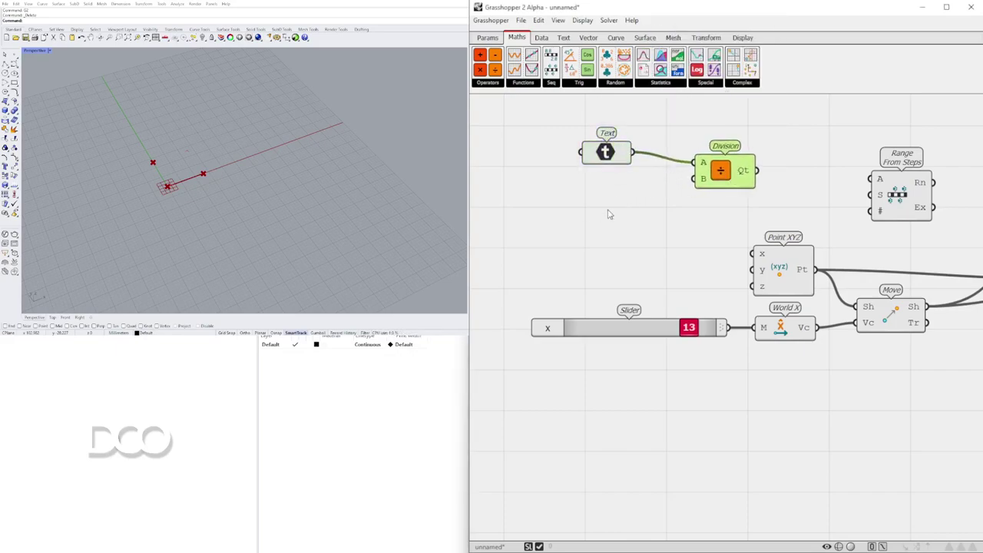
double_click(583, 243)
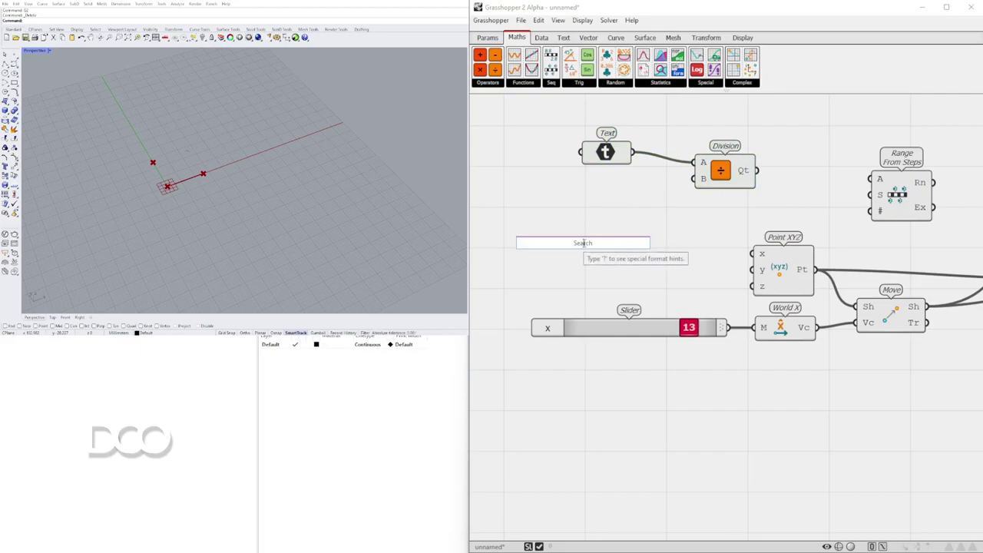
text(7)
key(Return)
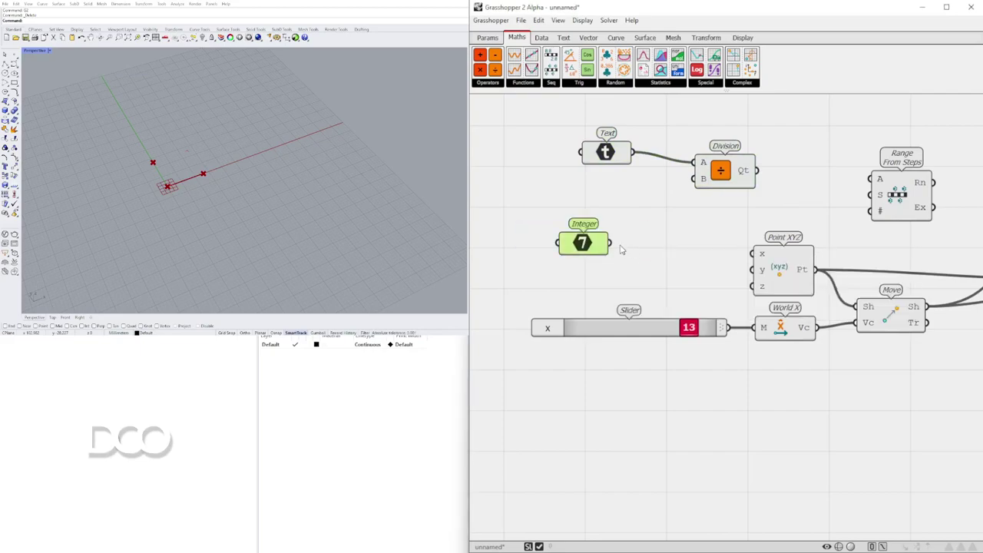
key(Delete)
Add a slider ranging from 0 to 12 with value 6 below Text and connect it to Division's B input.
double_click(594, 198)
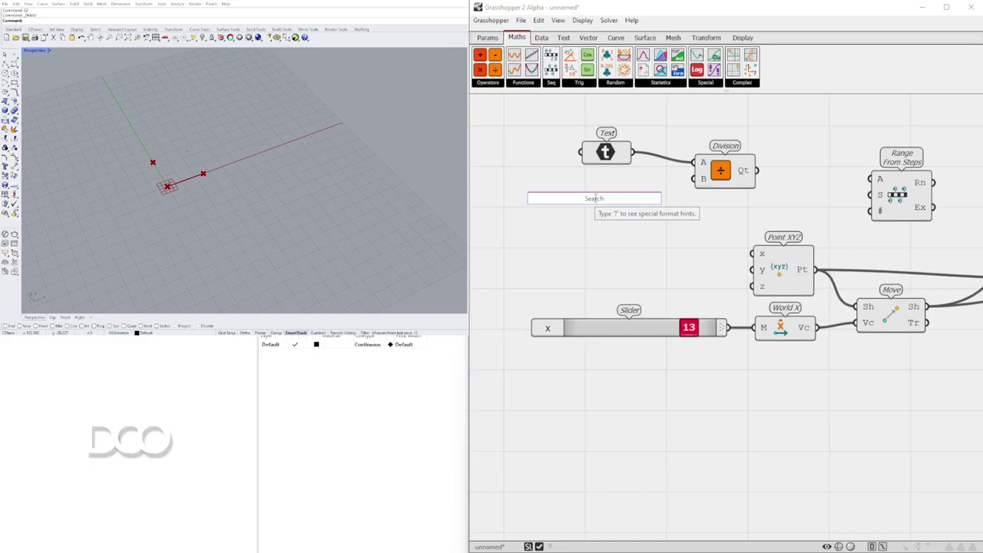
text(<6)
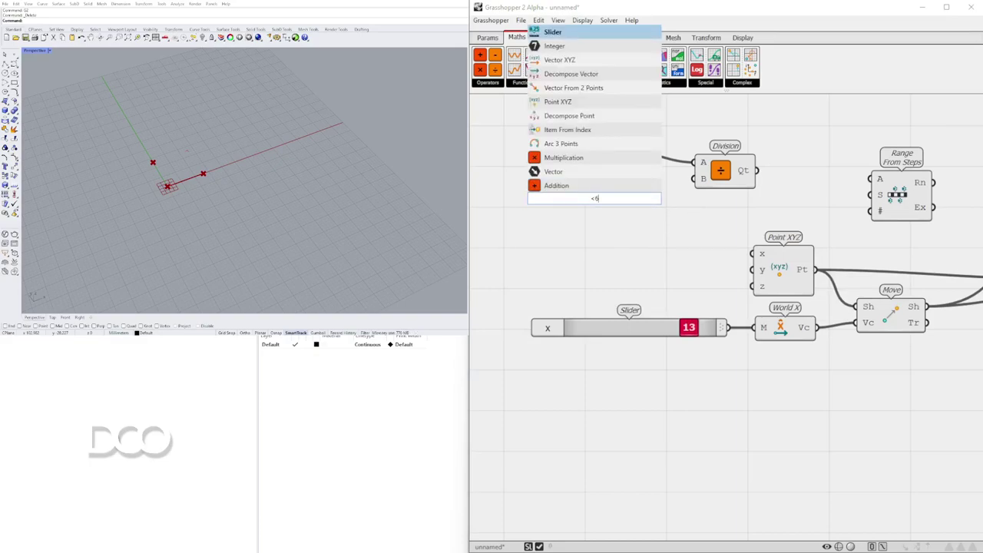
key(Return)
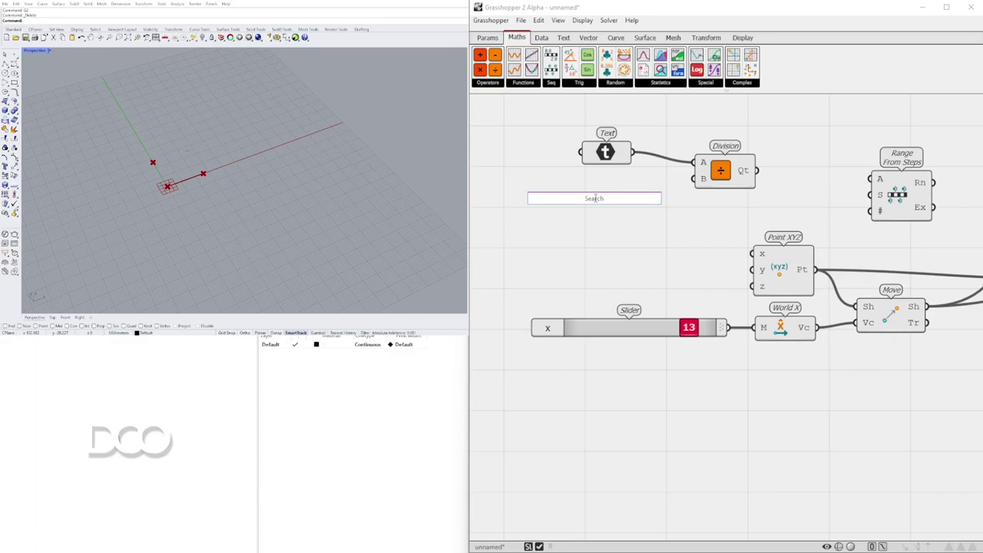
text(0)
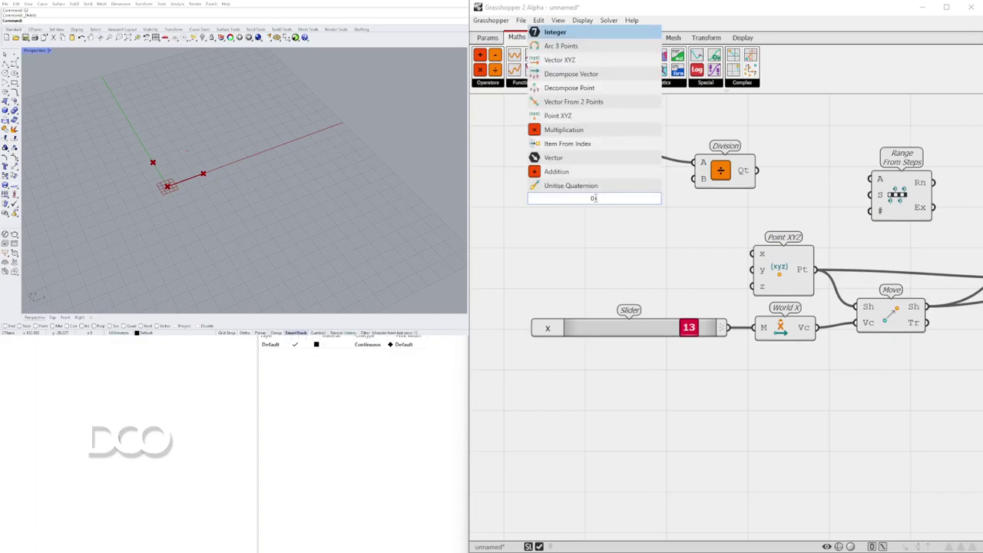
text(<12)
key(Return)
right_drag(655, 186, 778, 223)
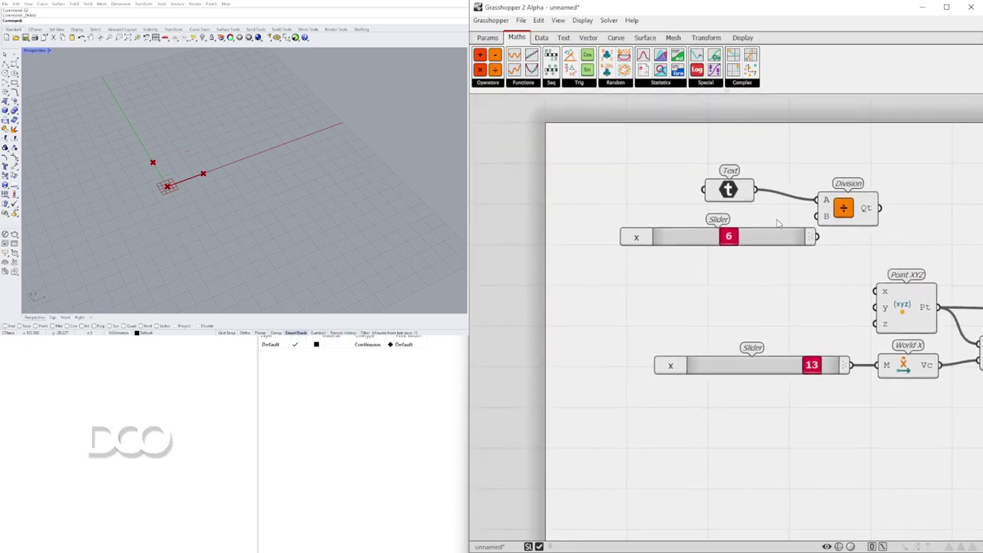
drag(777, 234, 816, 218)
Connect Division's Qt output to Range From Steps' S input and the 6 slider to its # input, and shift Text, Division and slider down slightly.
right_drag(856, 273, 662, 267)
scroll(663, 261, down, 1)
click(667, 210)
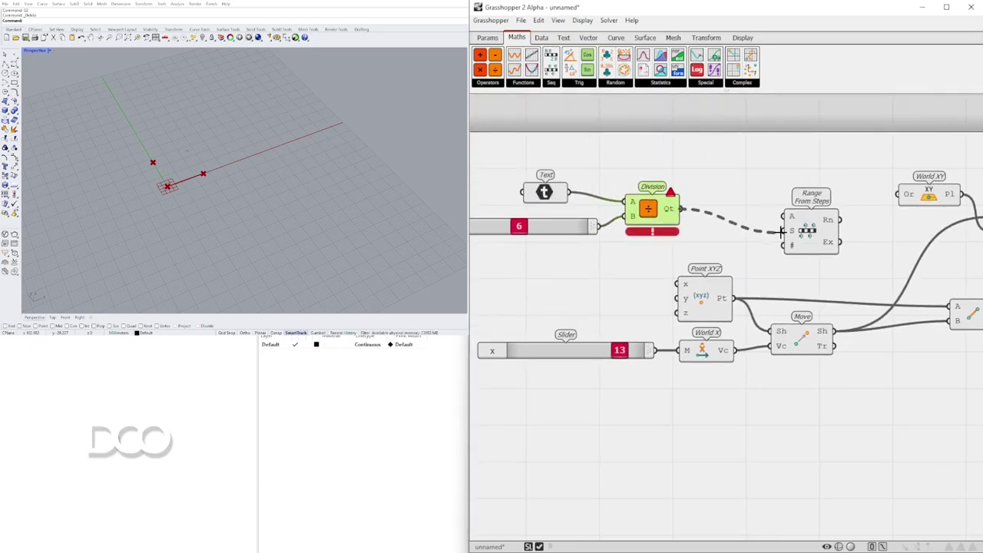
drag(781, 232, 783, 231)
drag(597, 227, 783, 245)
drag(636, 170, 554, 231)
drag(649, 209, 647, 222)
click(746, 183)
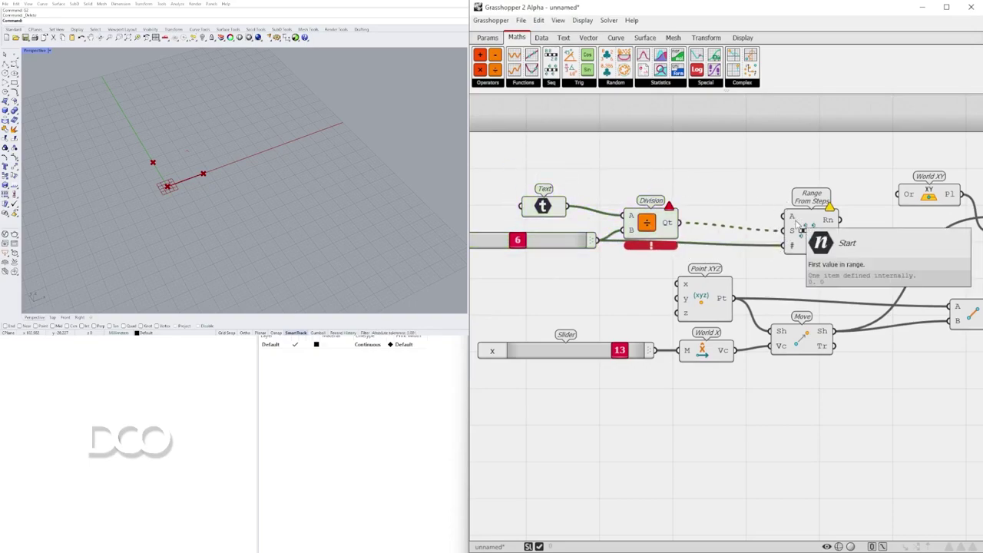
Try the first modifier on Division's Qt output and take it off again.
mouse_move(796, 223)
right_down()
mouse_move(753, 194)
mouse_move(803, 208)
right_up()
click(751, 208)
scroll(803, 208, up, 1)
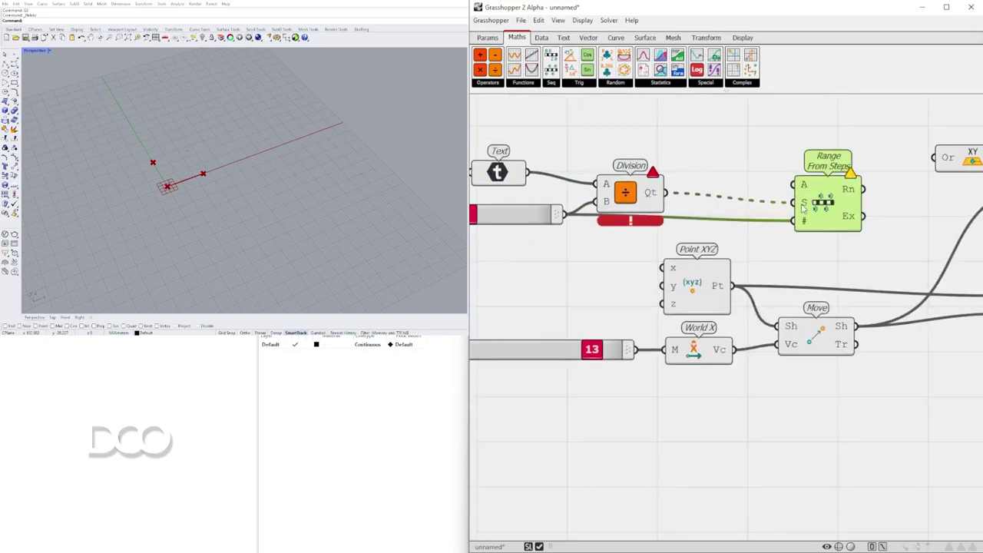
right_click(803, 203)
right_click(663, 193)
click(673, 307)
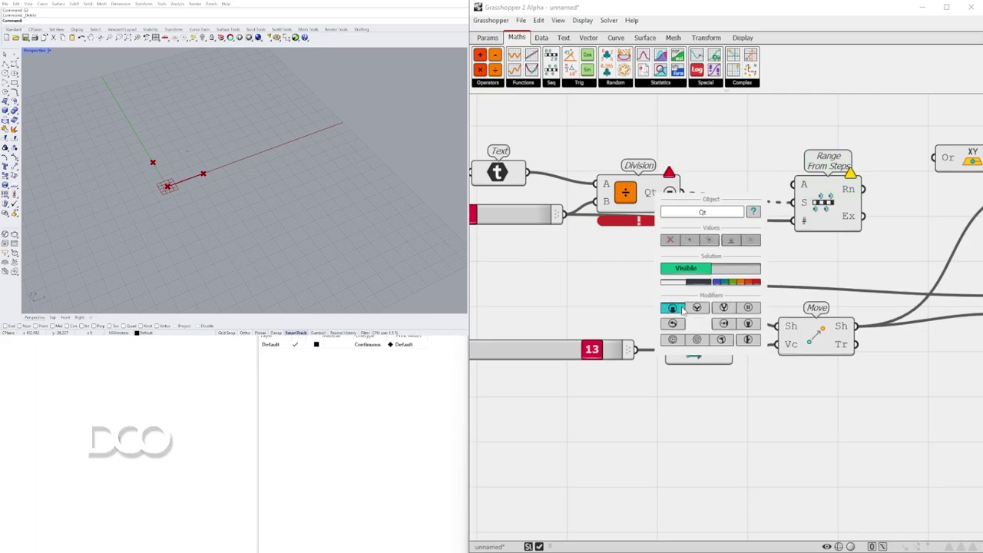
right_click(665, 192)
click(686, 303)
Turn on the first modifier for Range From Steps' S input.
right_click(803, 203)
click(820, 309)
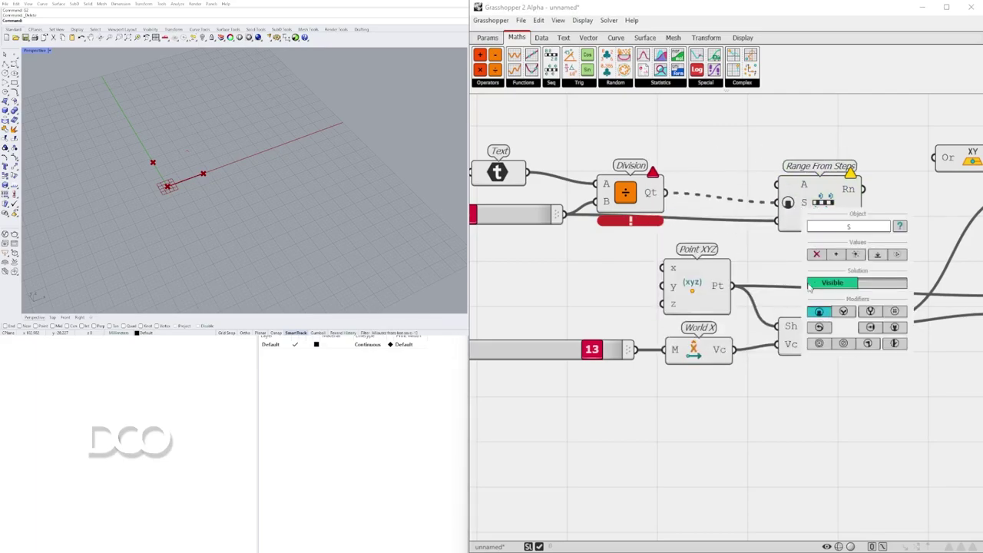
click(851, 226)
Move the 6 slider down slightly, raise Division closer to Text's level and examine Division's A input.
right_drag(521, 222, 679, 226)
drag(678, 226, 674, 238)
right_drag(795, 244, 732, 244)
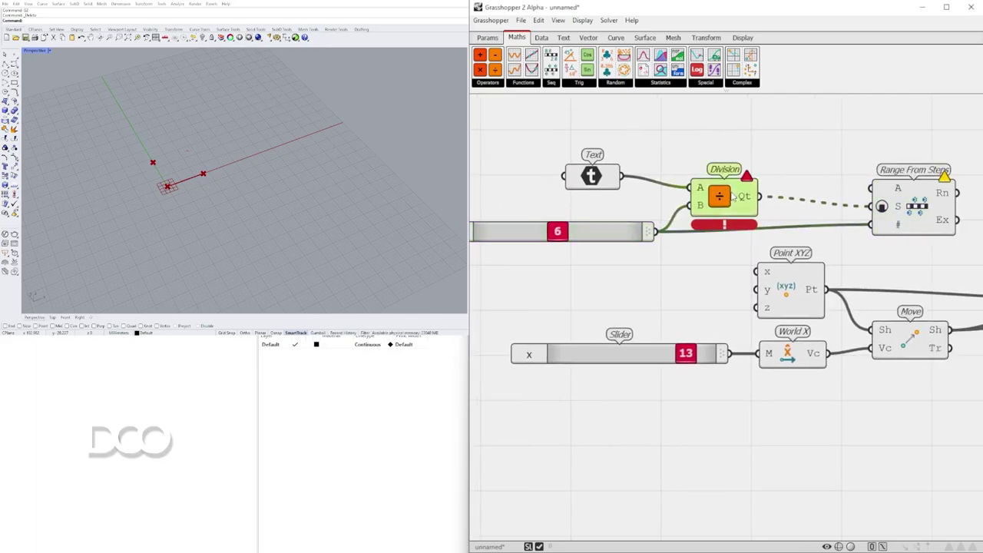
drag(740, 197, 757, 181)
click(604, 178)
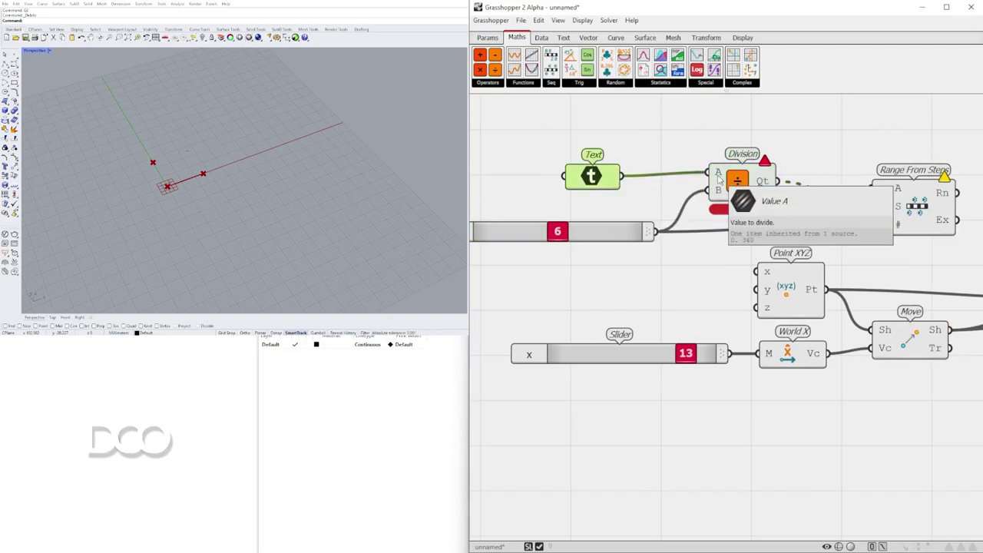
double_click(581, 130)
text(3)
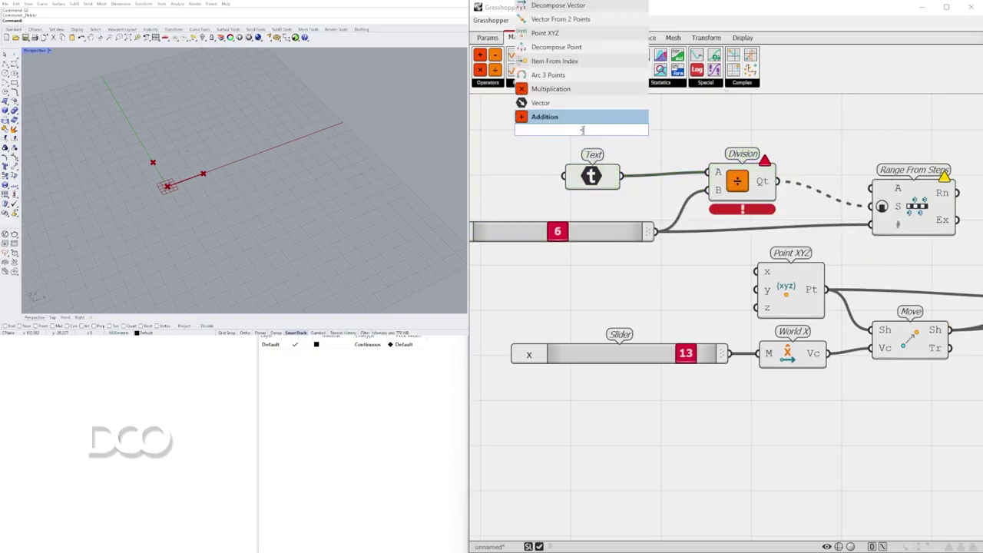
key(Return)
click(585, 129)
key(Delete)
Try a new Text component holding 360 as the source for Division's A input, removing the extra one.
double_click(586, 125)
text(text)
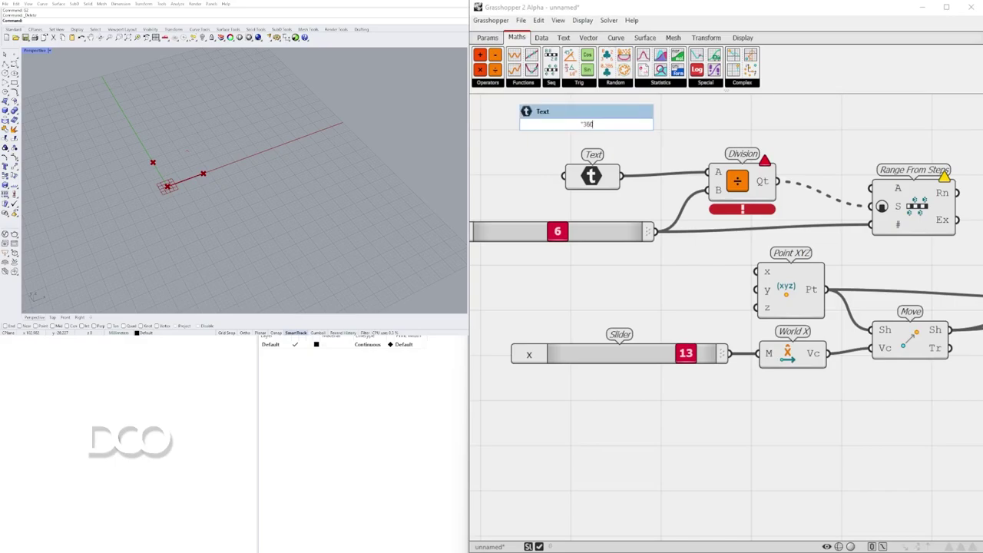
key(Return)
click(604, 178)
drag(621, 123, 632, 149)
key(Delete)
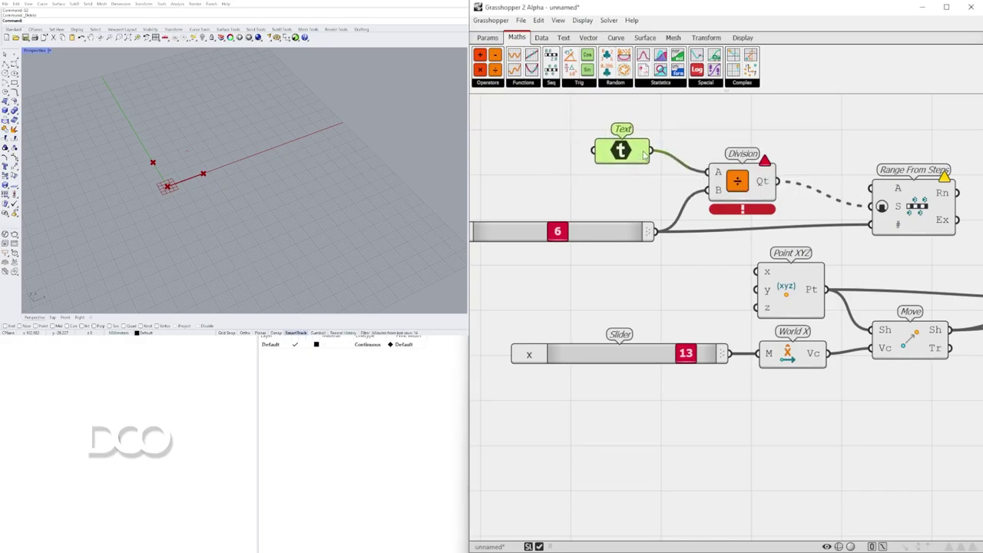
Open the Text component's values for editing, cancel the dialog and lower Text slightly.
double_click(631, 150)
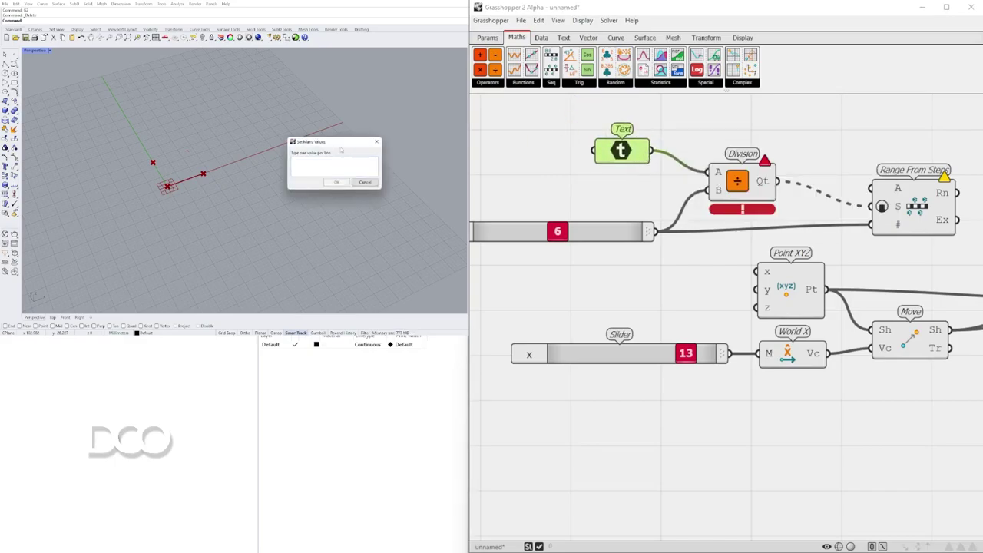
click(364, 182)
drag(636, 153, 637, 165)
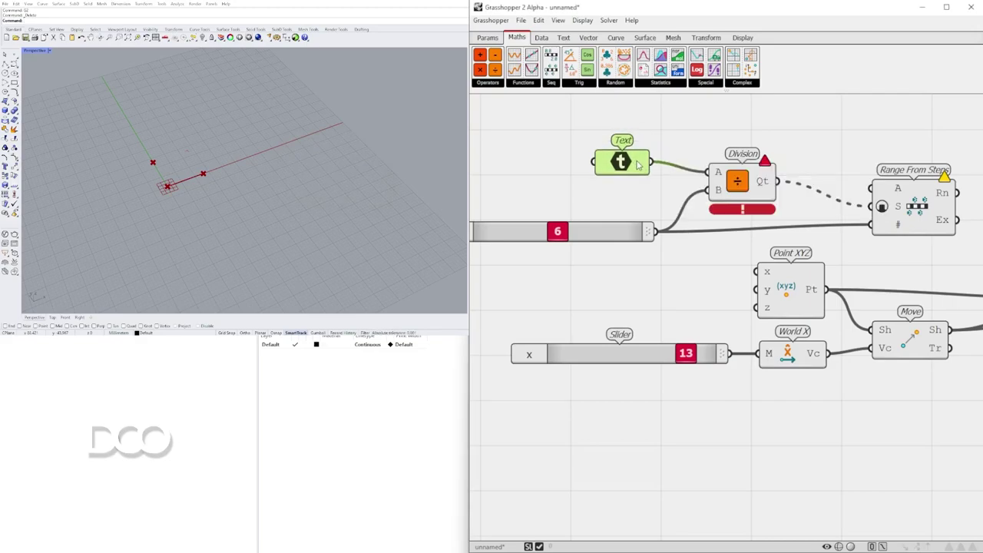
right_drag(682, 166, 666, 156)
click(748, 175)
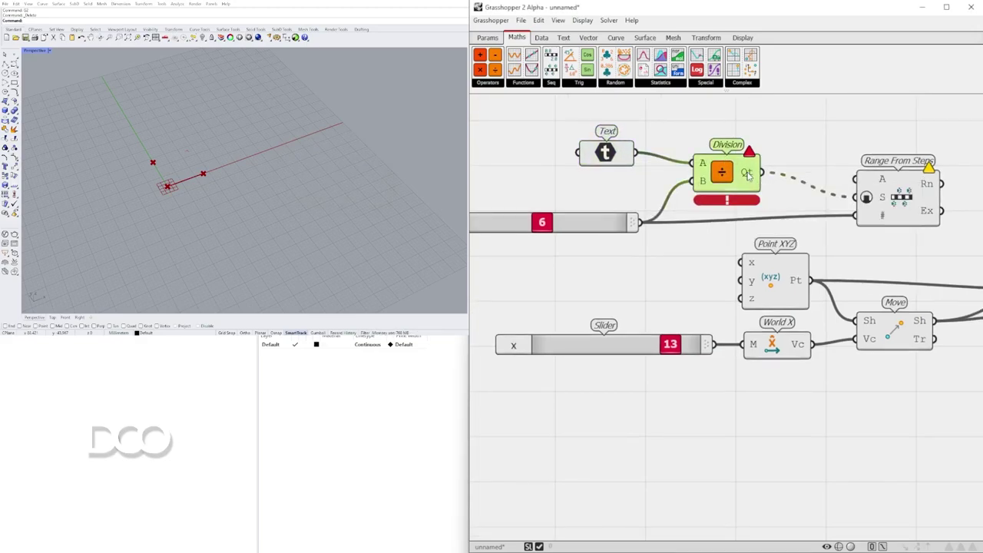
click(606, 156)
Replace Text with a copy of the 6 slider placed above the original, feeding Division's A input.
right_drag(483, 159, 604, 162)
drag(599, 225, 618, 170)
drag(751, 181, 812, 164)
click(708, 162)
key(Delete)
drag(711, 180, 719, 143)
Set the upper slider's maximum to 360 and raise its value to 360.
double_click(749, 138)
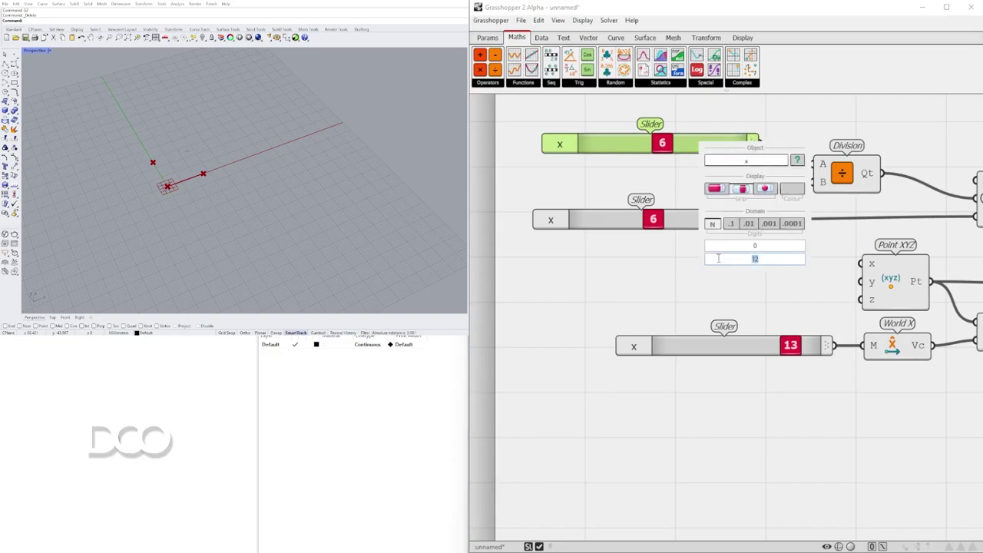
text(360)
click(739, 312)
drag(593, 146, 747, 147)
right_drag(928, 176, 786, 180)
click(714, 181)
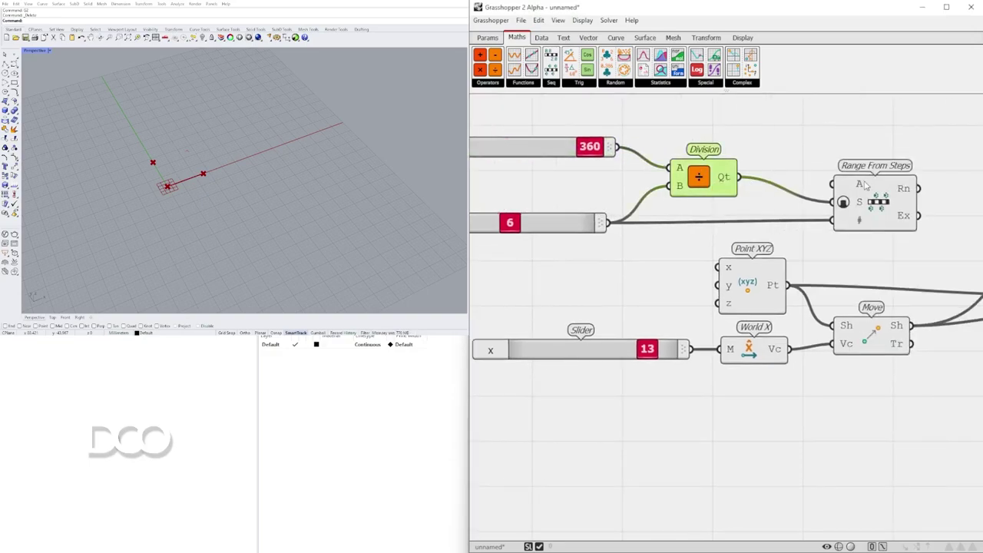
Add an Angle Radians component between Range From Steps and Rotate In Plane.
click(832, 178)
right_drag(865, 184, 711, 235)
right_click(899, 255)
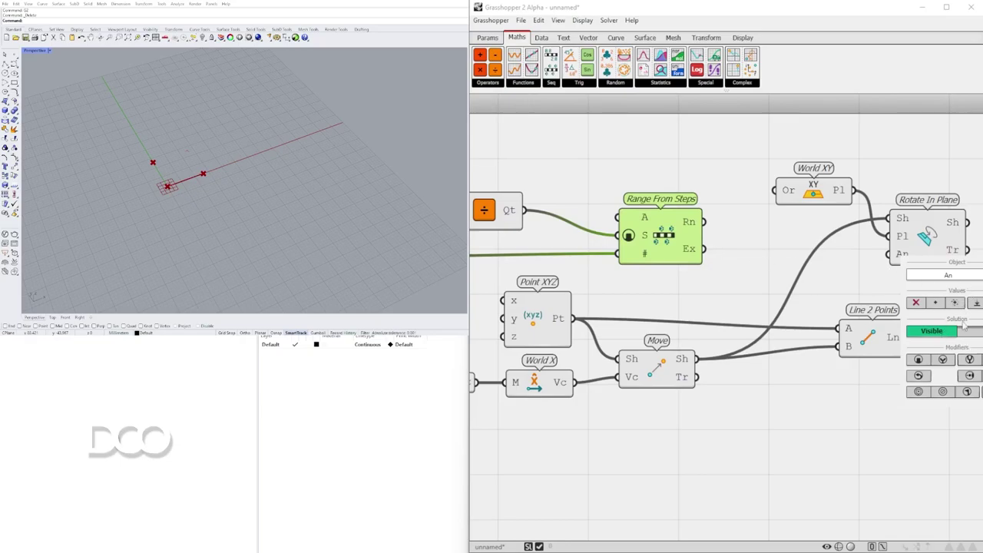
click(785, 266)
double_click(757, 246)
text(ra)
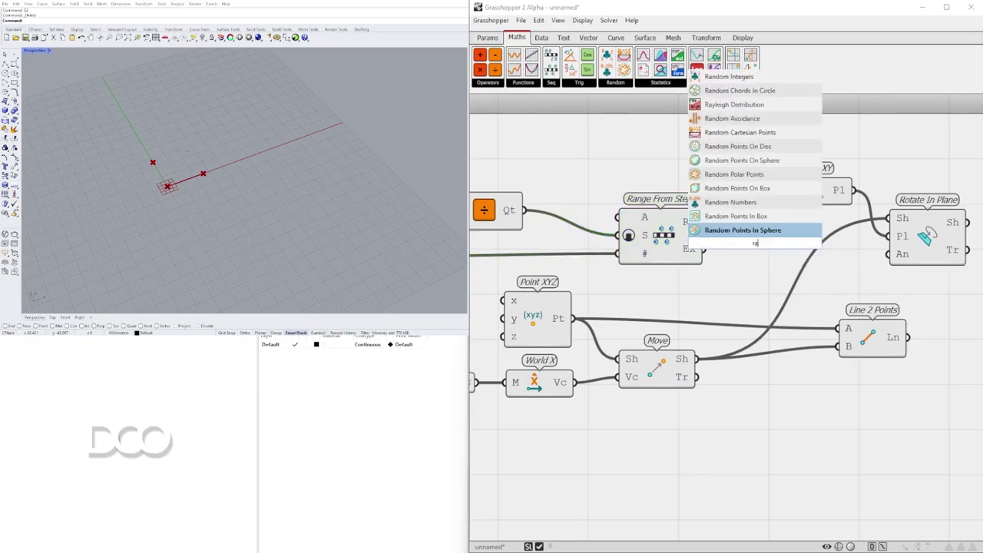
text(dians)
key(Return)
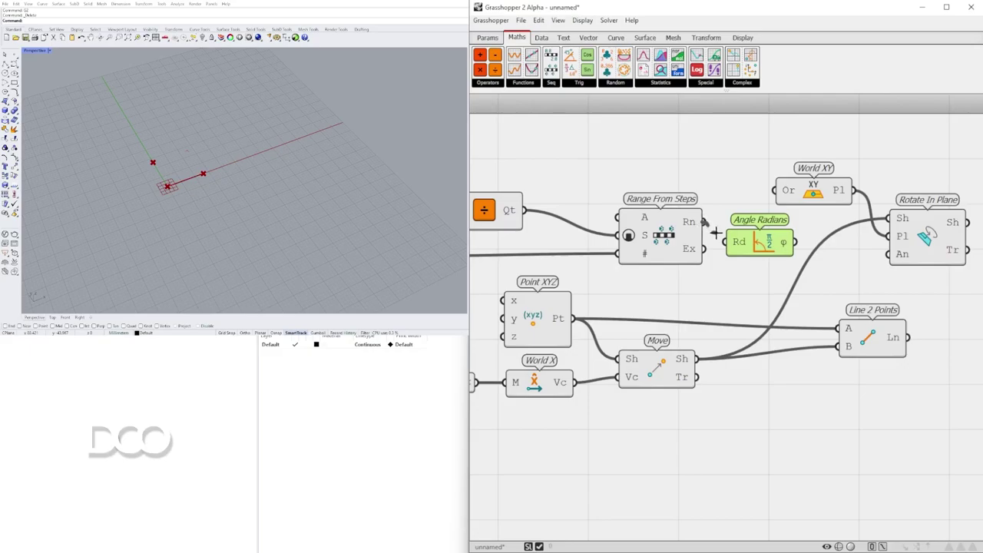
Connect Range From Steps' Rn to Angle Radians' Rd and its angle output to Rotate In Plane's An, lowering Angle Radians slightly.
drag(716, 232, 725, 242)
drag(795, 242, 890, 255)
click(905, 239)
drag(758, 242, 775, 254)
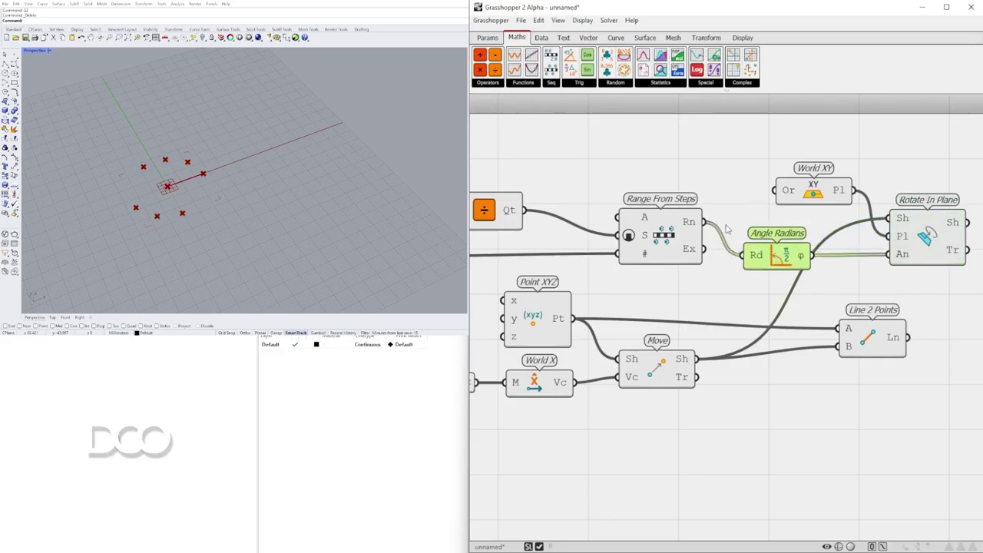
Connect Range From Steps' Rn output directly to Rotate In Plane's An input and delete Angle Radians.
drag(701, 222, 886, 254)
key(Delete)
right_drag(852, 269, 805, 298)
Raise Rotate In Plane level with the range wire and move World XY up and to the left.
drag(869, 262, 874, 241)
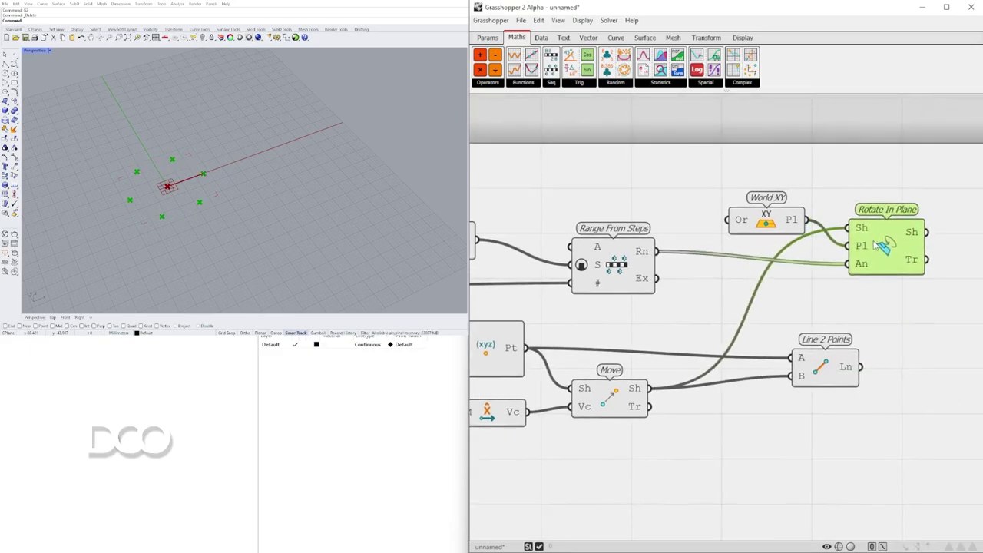
drag(774, 223, 726, 186)
drag(857, 238, 860, 229)
click(880, 315)
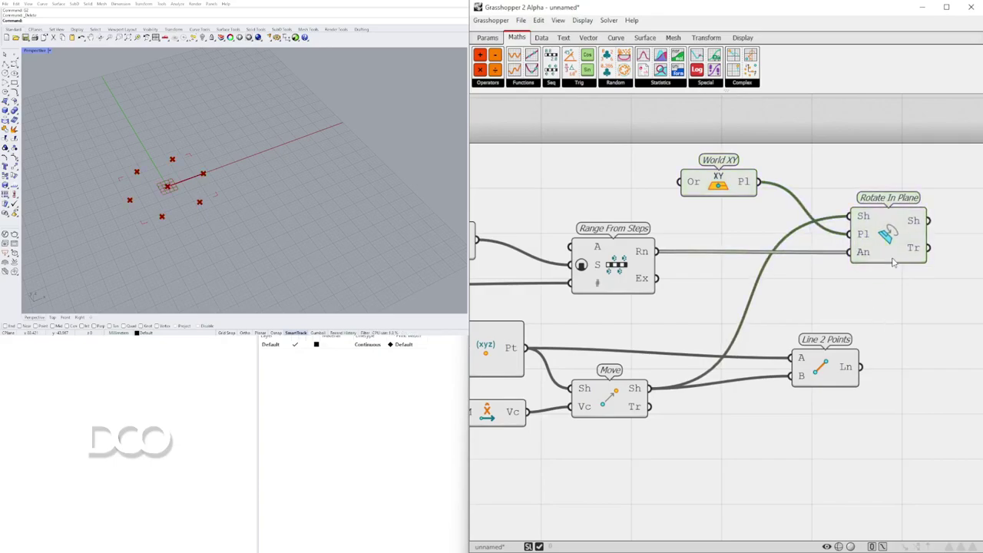
Move the 360 and 6 sliders together with Division closer to Range From Steps, and nudge Range From Steps slightly.
scroll(677, 259, down, 3)
right_drag(677, 259, 964, 275)
scroll(886, 279, up, 2)
drag(714, 287, 550, 187)
drag(726, 230, 774, 232)
click(817, 175)
drag(861, 250, 866, 254)
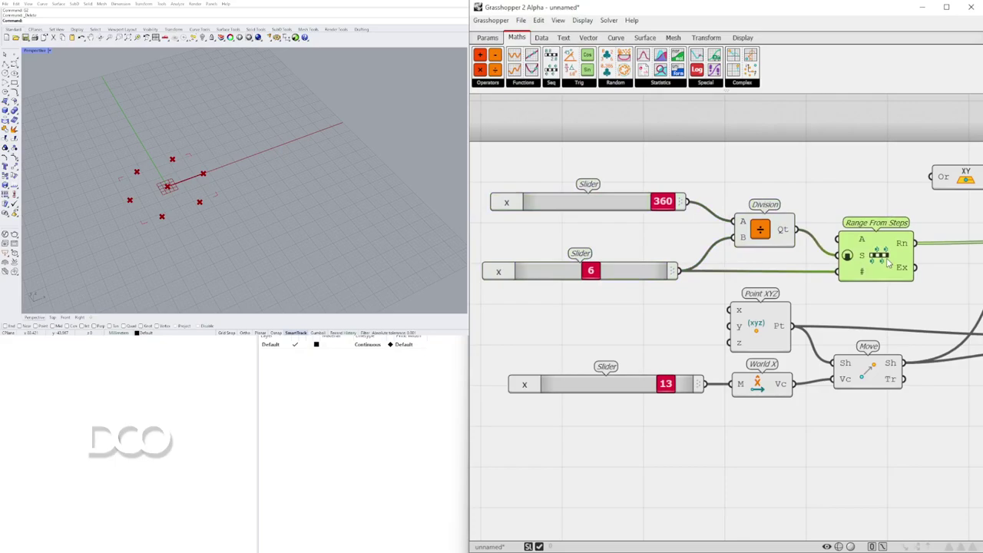
click(857, 196)
Shift World XY slightly left and select Rotate In Plane to highlight its rotated points.
scroll(731, 206, down, 2)
right_drag(820, 209, 656, 209)
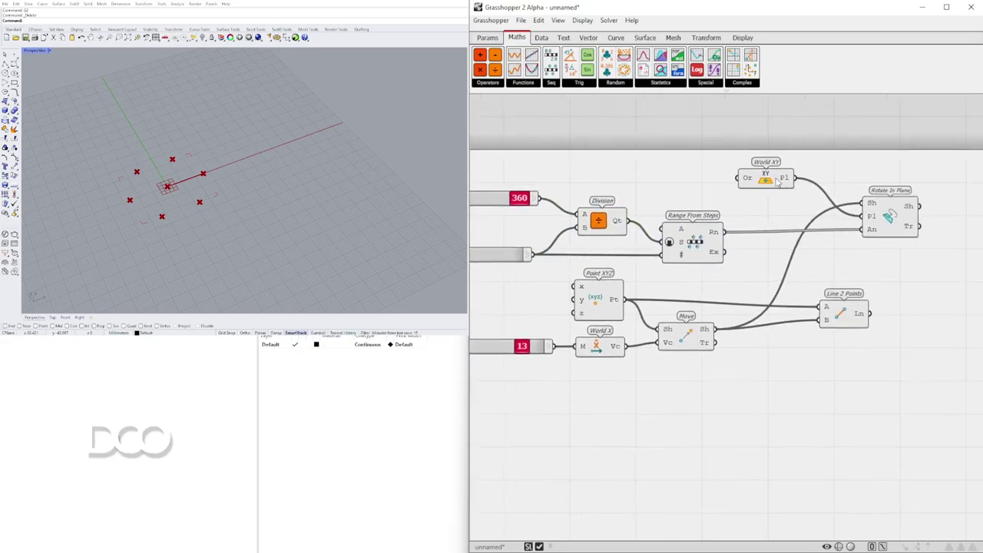
drag(768, 178, 743, 183)
click(820, 177)
click(901, 222)
Set the slider feeding Division's B and the range's # input to 12 and examine the rotated points in the viewport.
click(271, 435)
right_drag(723, 282, 786, 274)
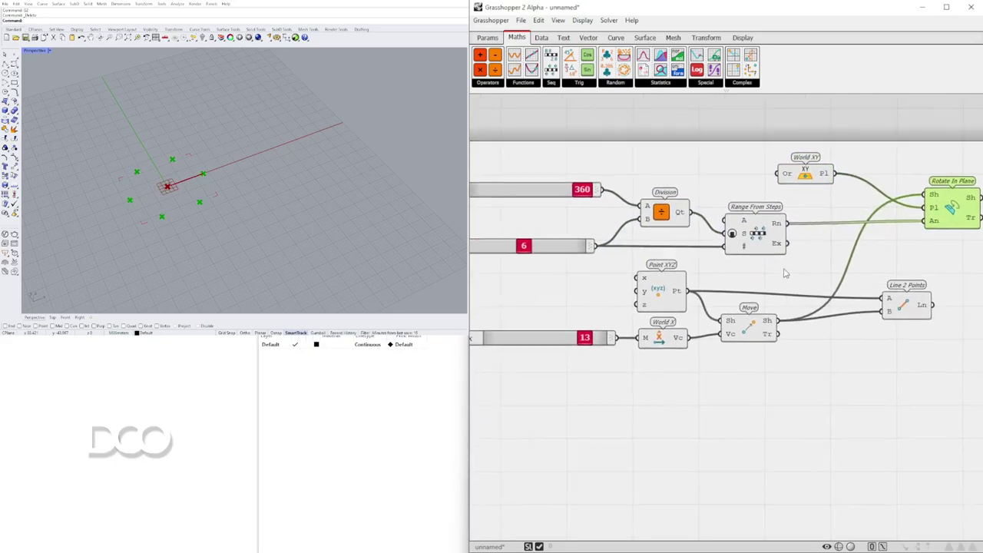
right_drag(868, 195, 781, 202)
click(306, 420)
scroll(478, 257, up, 3)
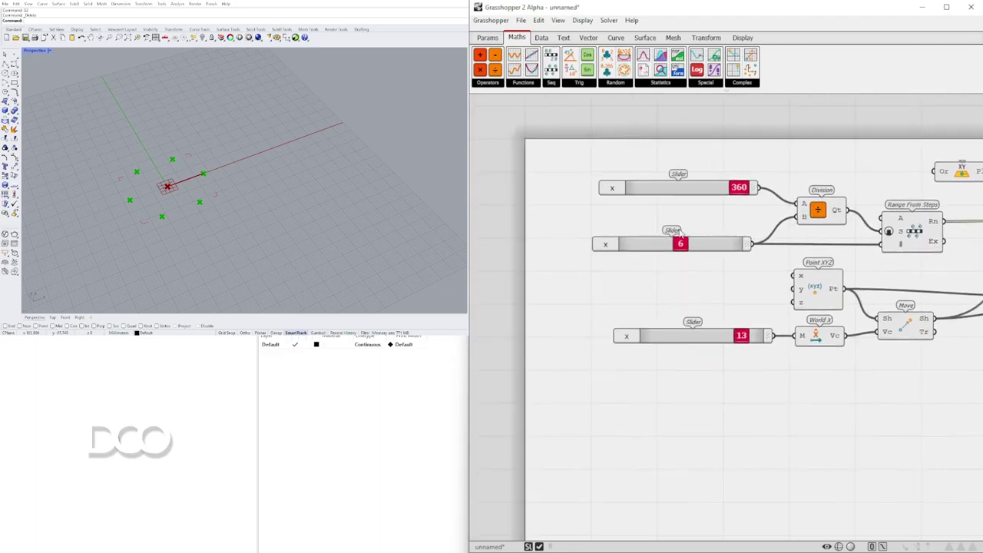
drag(680, 262, 826, 272)
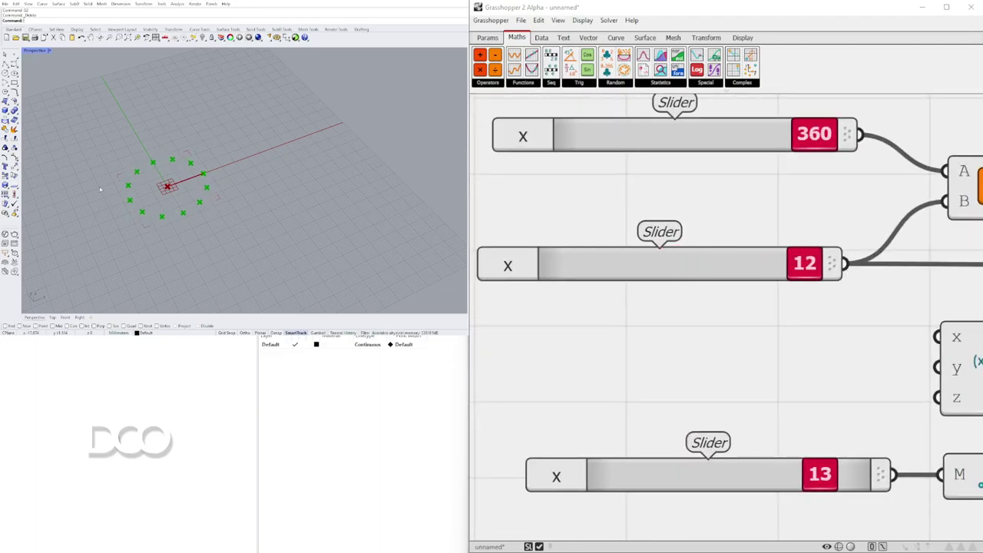
scroll(188, 191, up, 10)
scroll(188, 183, down, 10)
scroll(164, 178, up, 4)
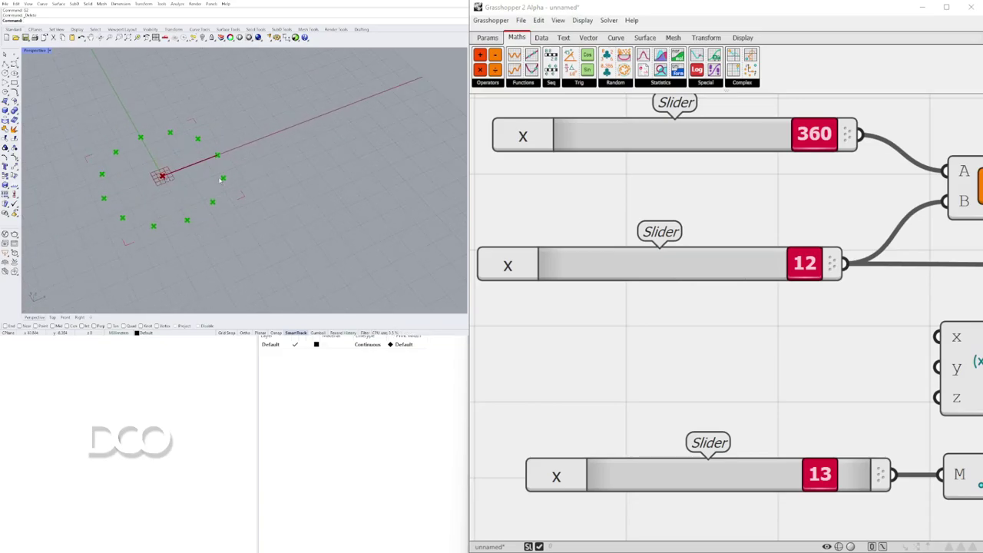
scroll(165, 132, down, 5)
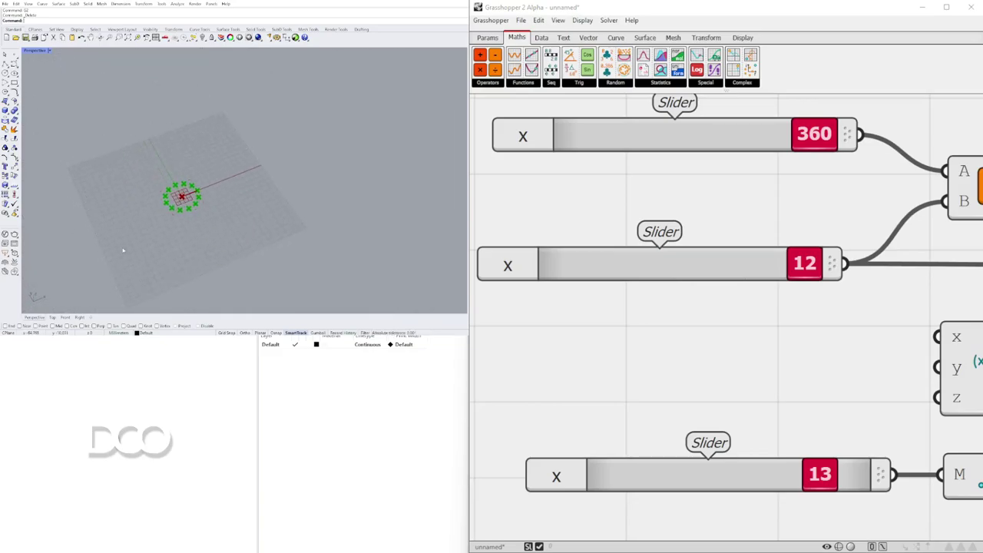
Move Division slightly up and left, closer to the 360 and 12 sliders.
scroll(765, 249, down, 5)
right_drag(802, 299, 676, 300)
drag(668, 292, 633, 212)
scroll(631, 207, up, 2)
click(702, 248)
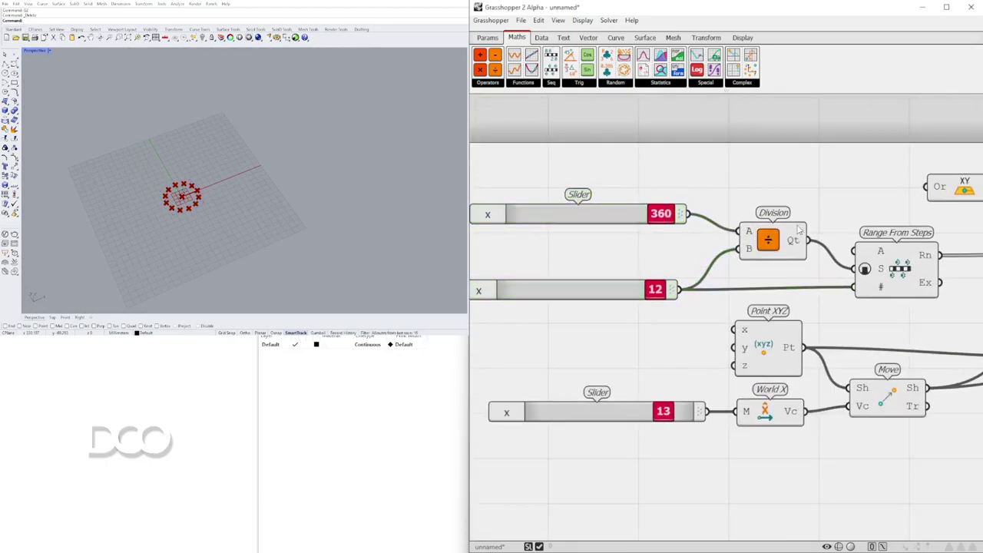
drag(798, 229, 777, 220)
drag(772, 151, 610, 291)
click(776, 172)
Place World XY above Range From Steps and stack Rotate In Plane directly above Line 2 Points.
scroll(775, 172, down, 4)
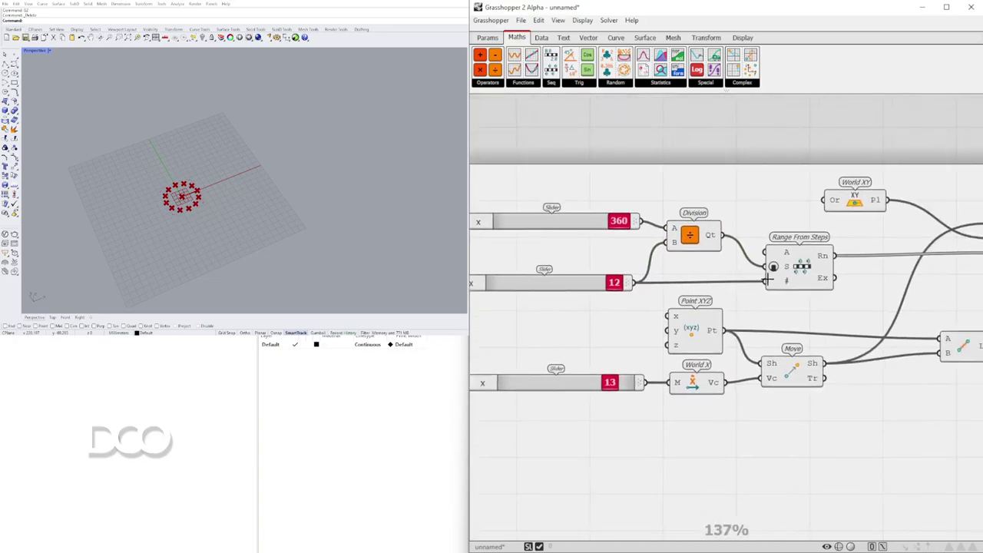
drag(725, 195, 682, 198)
drag(875, 234, 842, 253)
mouse_move(827, 311)
mouse_down()
mouse_move(837, 290)
mouse_move(827, 294)
mouse_up()
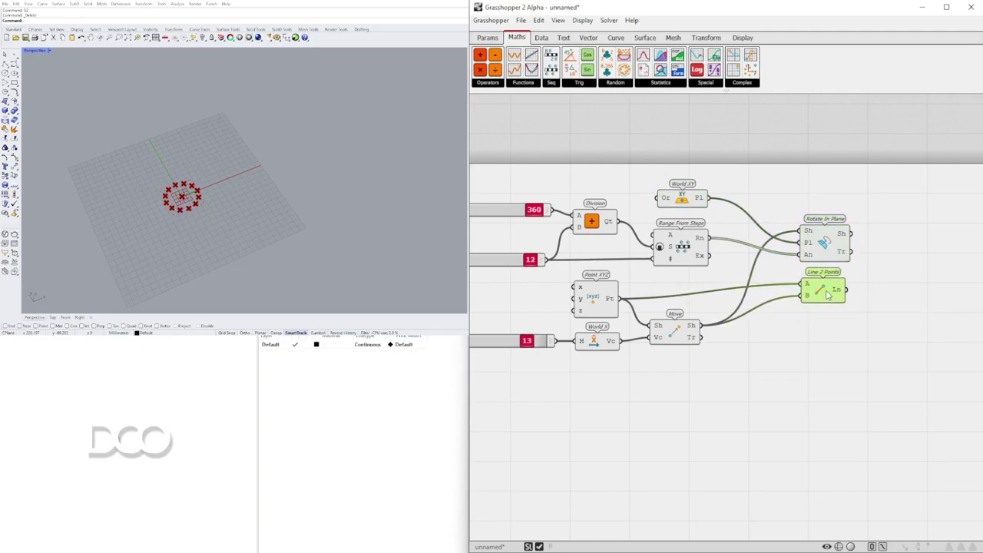
scroll(162, 217, up, 6)
right_drag(162, 217, 198, 182)
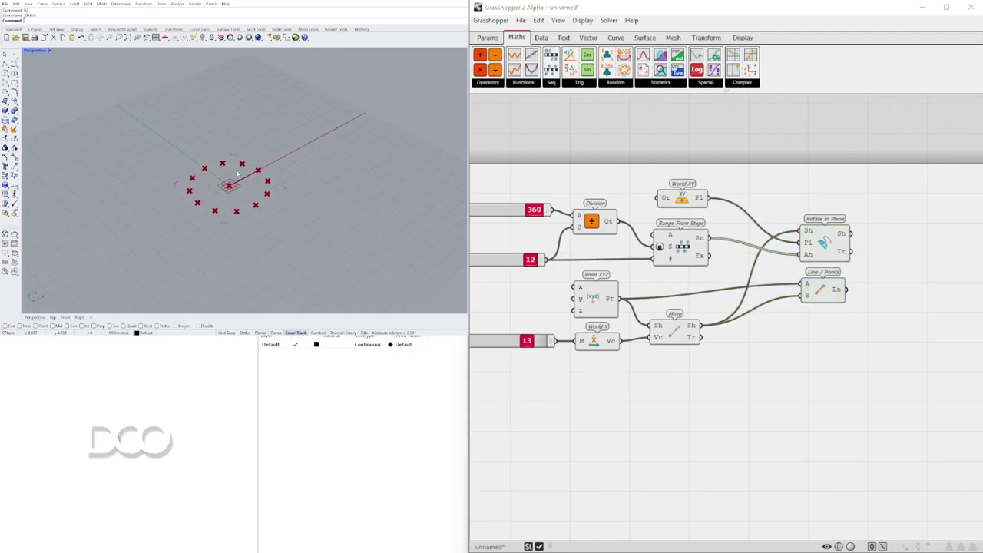
shift+right_drag(277, 193, 271, 184)
right_drag(731, 320, 824, 358)
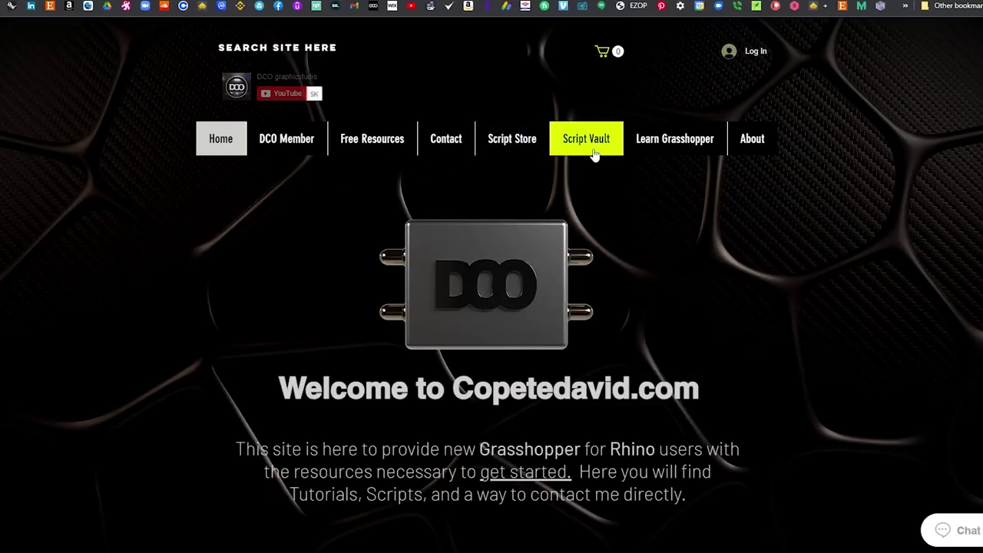
Switch to the web browser, open the website's Script Vault page and read its description of the Grasshopper scripts.
click(595, 153)
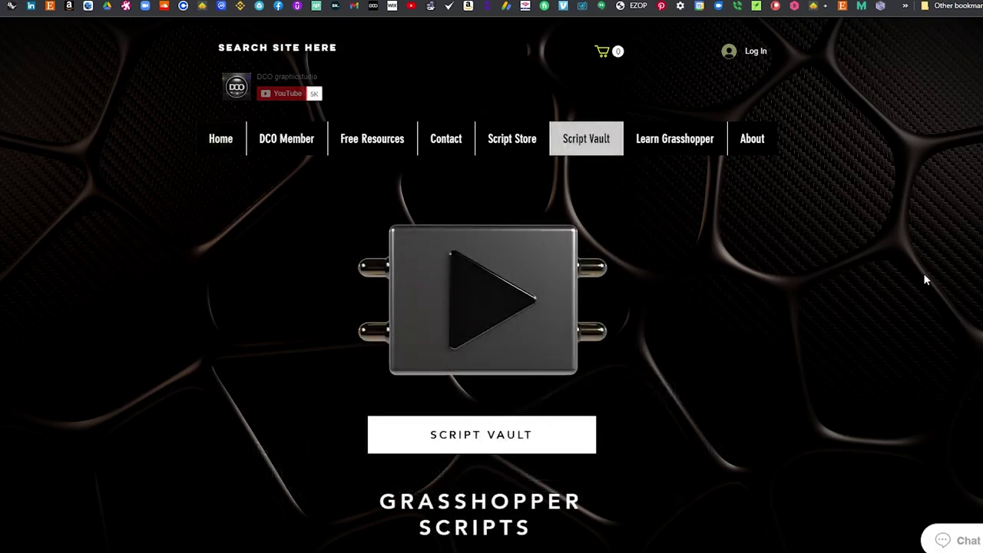
scroll(925, 281, down, 5)
scroll(926, 292, up, 3)
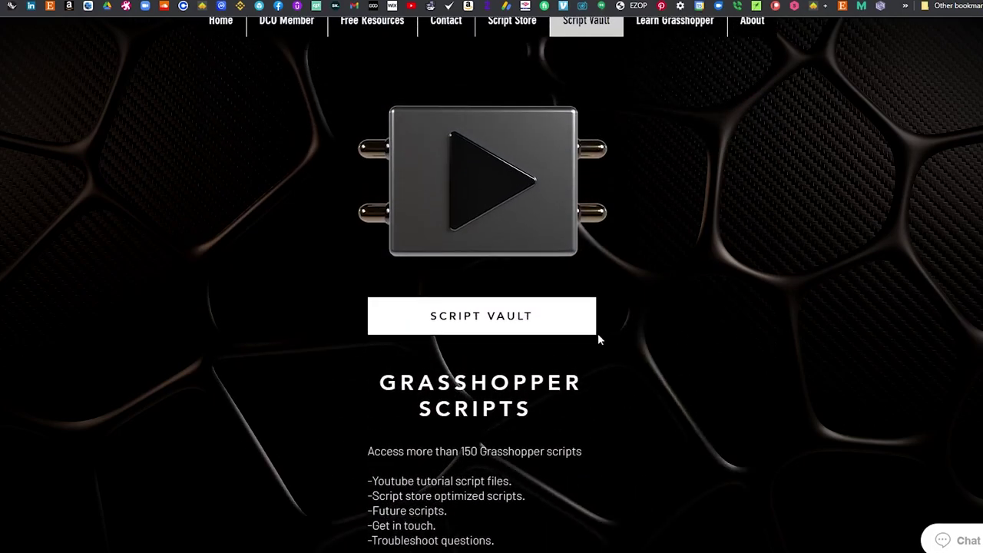
Enter the Script Vault and sign up with Google using an existing account.
click(595, 332)
click(536, 291)
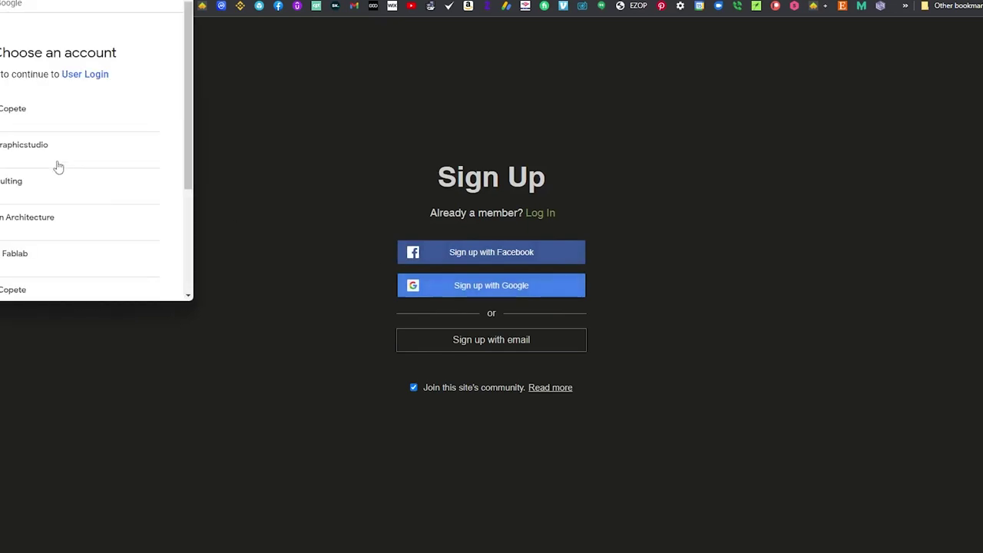
click(14, 113)
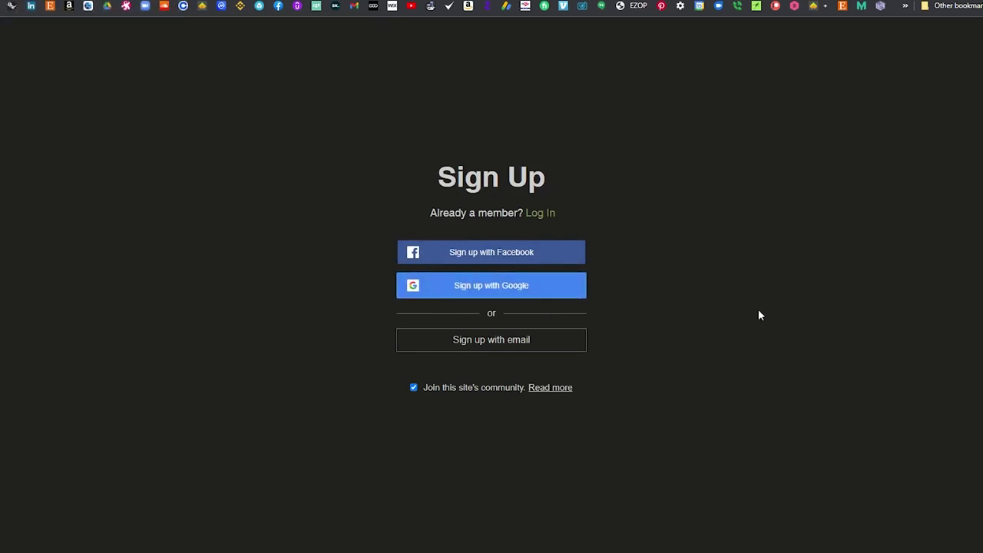
Browse the website's tutorial gallery, script store listings and Learn Grasshopper Module 1 page.
scroll(844, 327, down, 4)
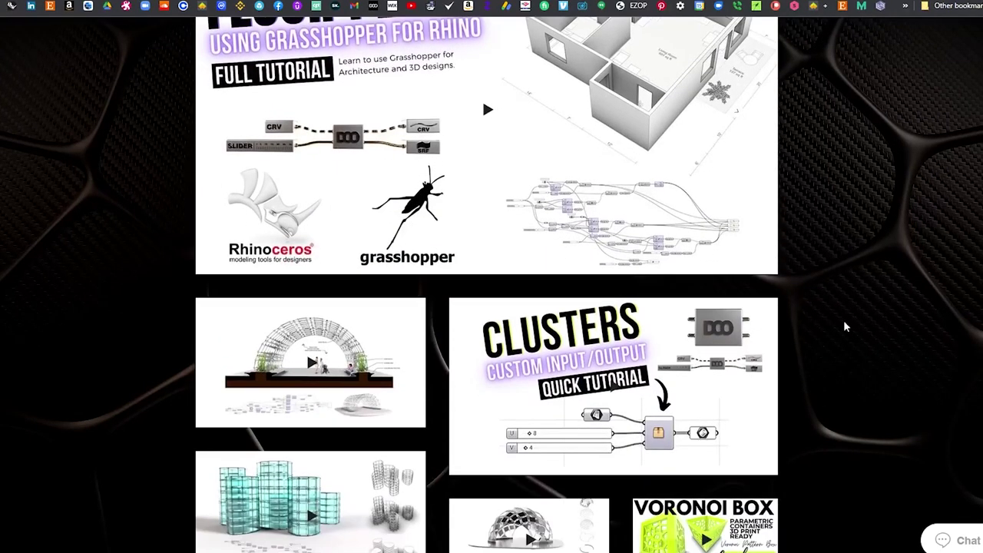
scroll(844, 322, up, 5)
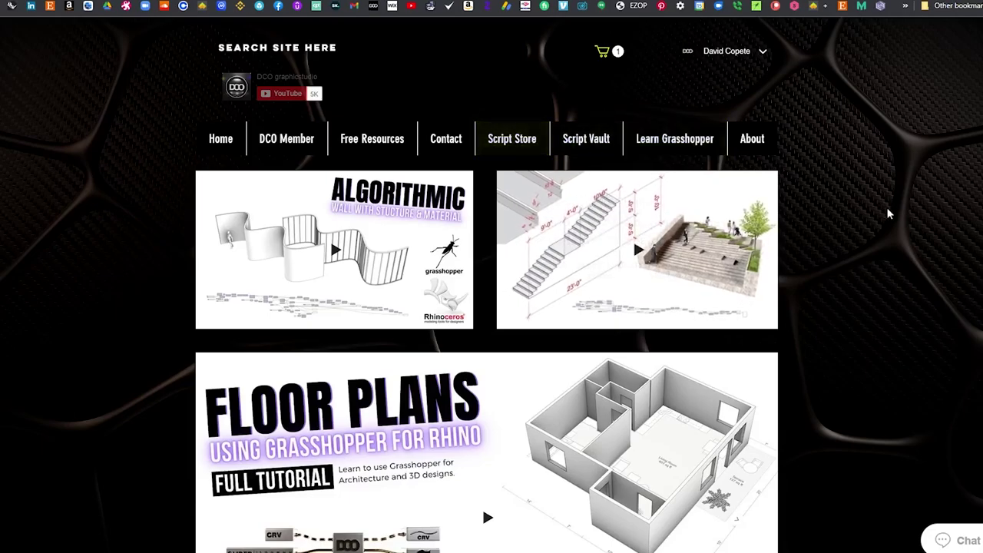
scroll(891, 221, down, 4)
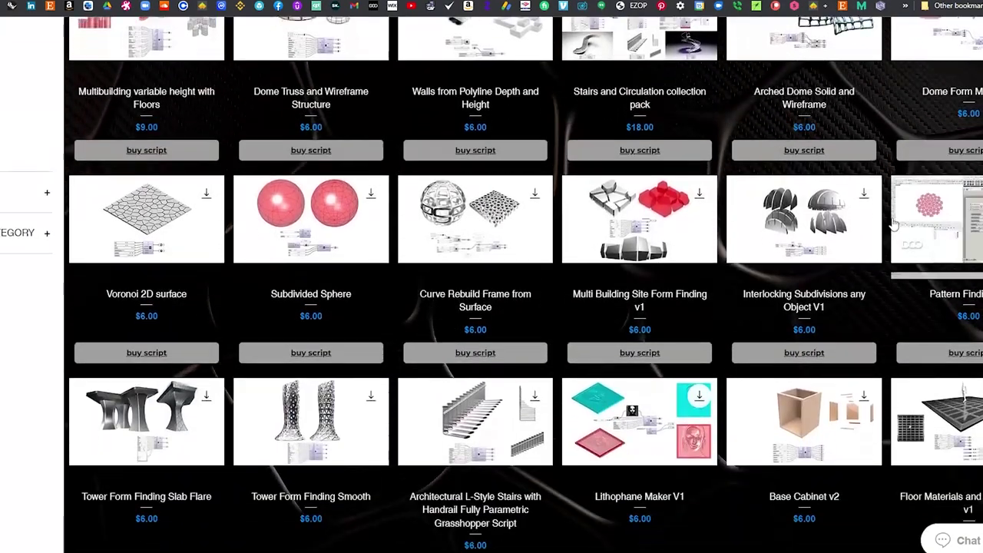
scroll(893, 223, up, 4)
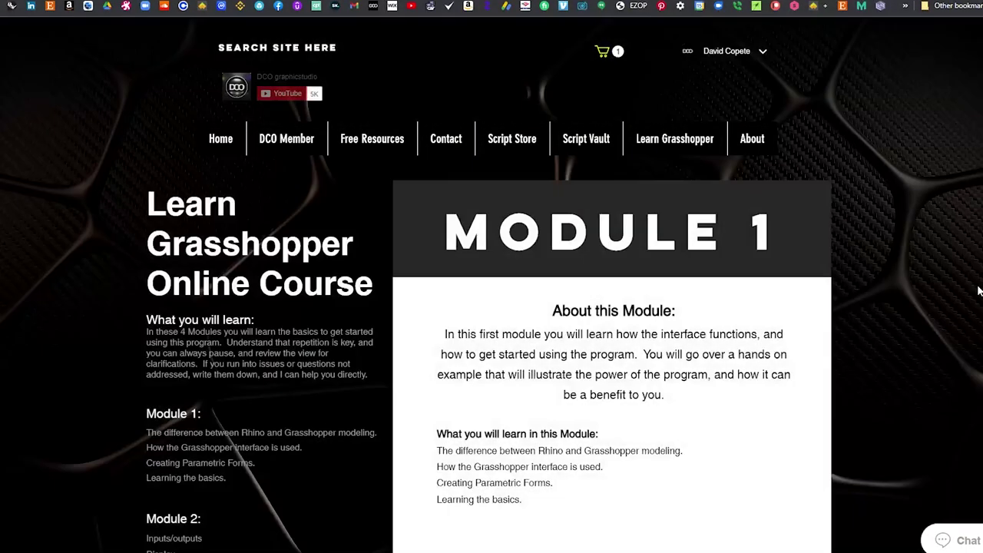
scroll(979, 285, down, 3)
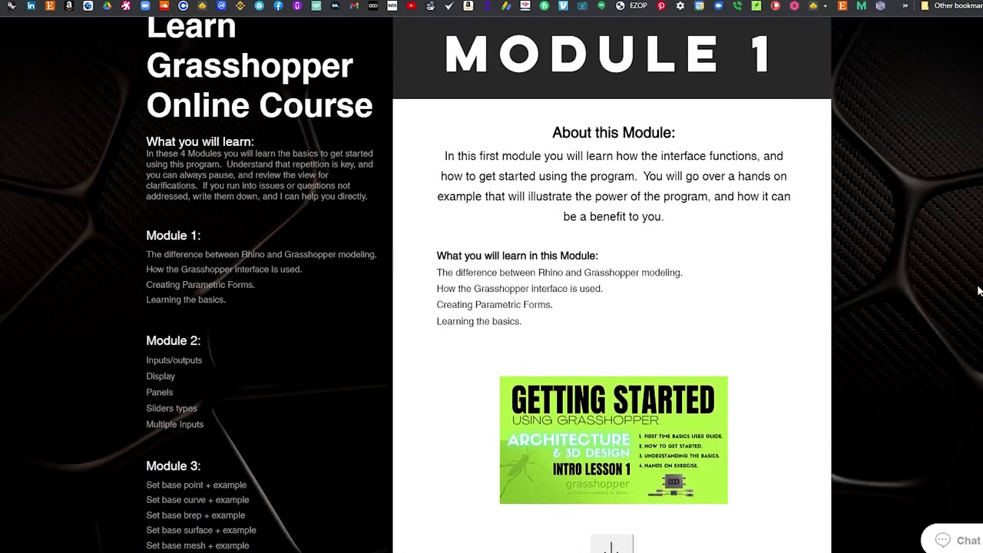
Review the Module 2 and Module 3 descriptions on the Learn Grasshopper Online Course page.
scroll(978, 291, down, 10)
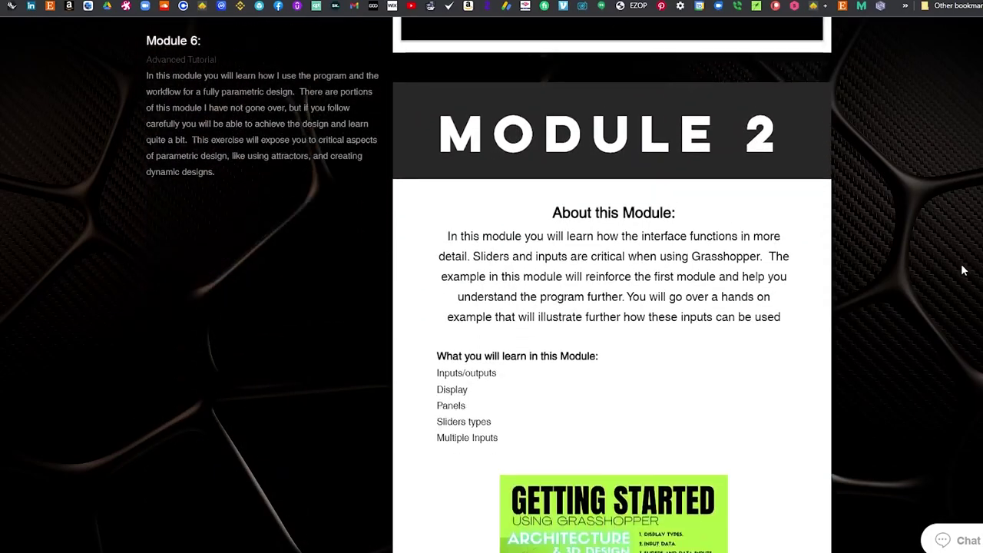
scroll(964, 271, down, 4)
scroll(963, 277, down, 15)
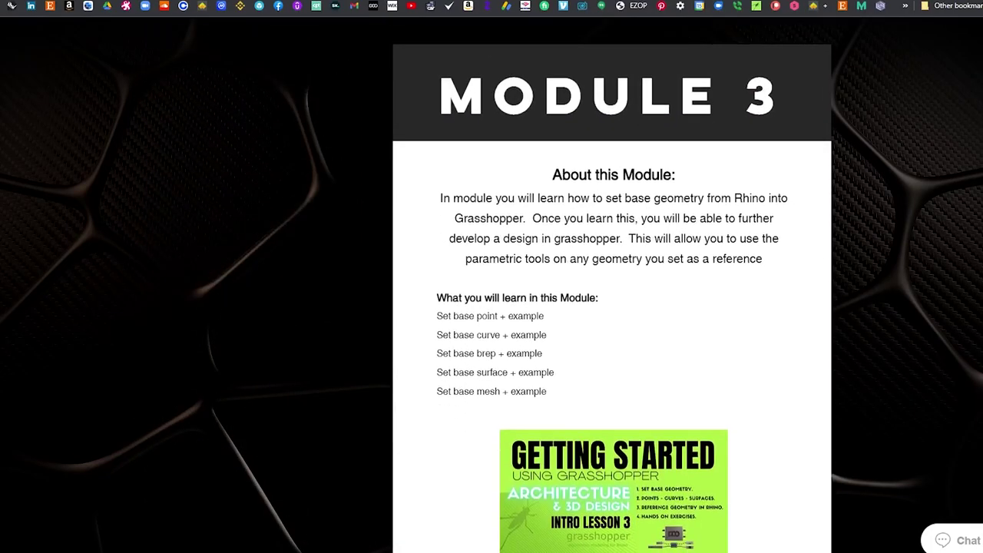
scroll(612, 284, down, 7)
scroll(612, 284, up, 20)
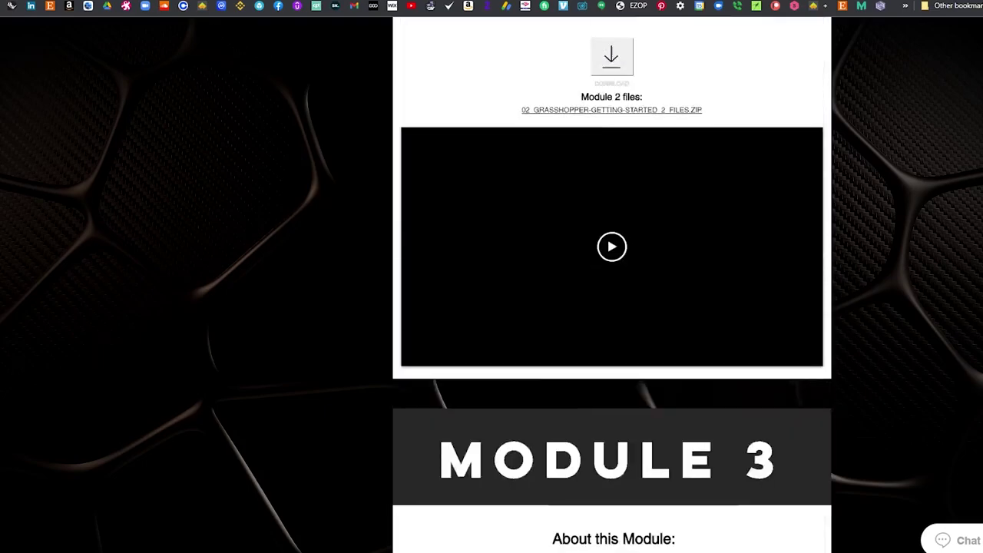
scroll(963, 277, up, 1)
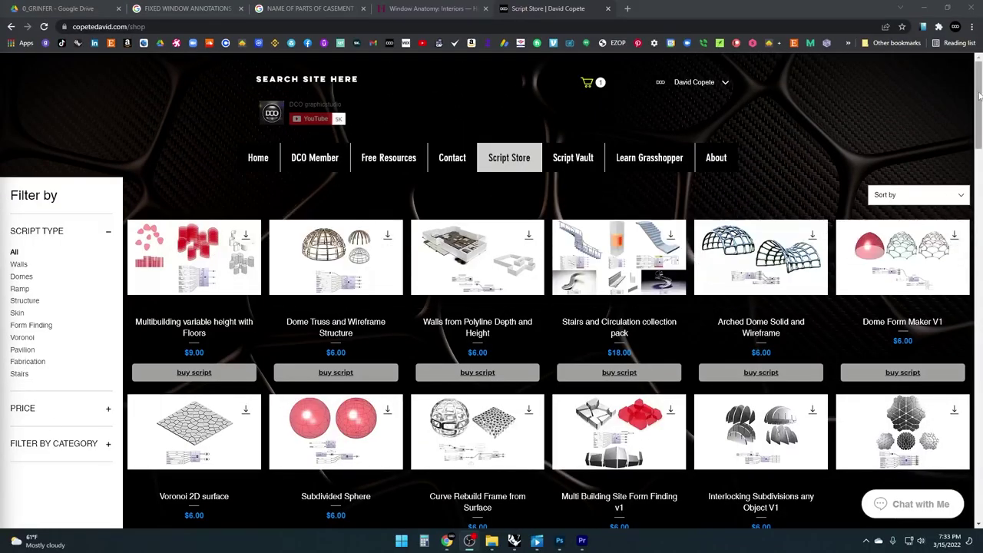
Filter the Script Store by the Stairs script type and view the Set of Stairs with Side Rail from Base Curve product page.
mouse_move(979, 96)
mouse_down()
mouse_move(979, 241)
mouse_move(979, 92)
mouse_up()
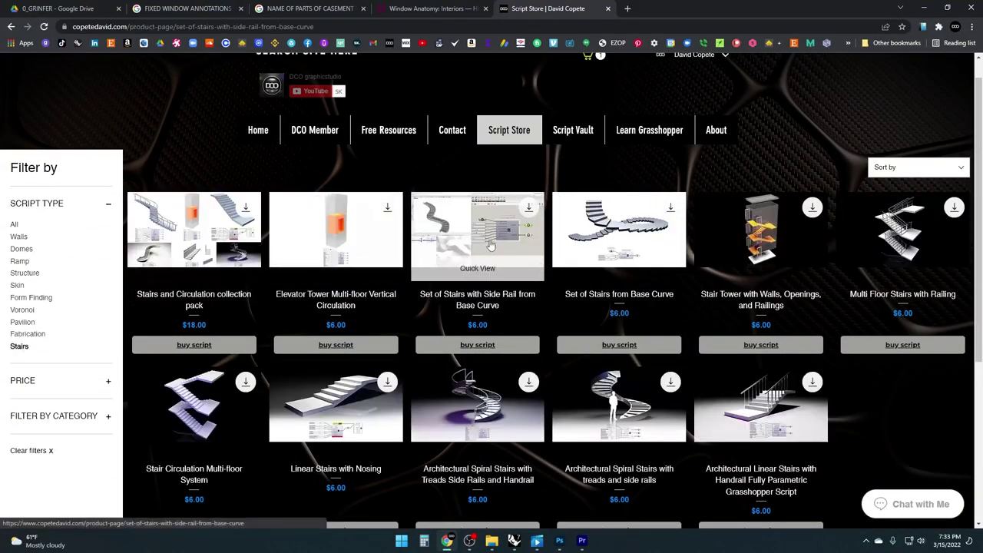
click(490, 244)
scroll(775, 358, down, 3)
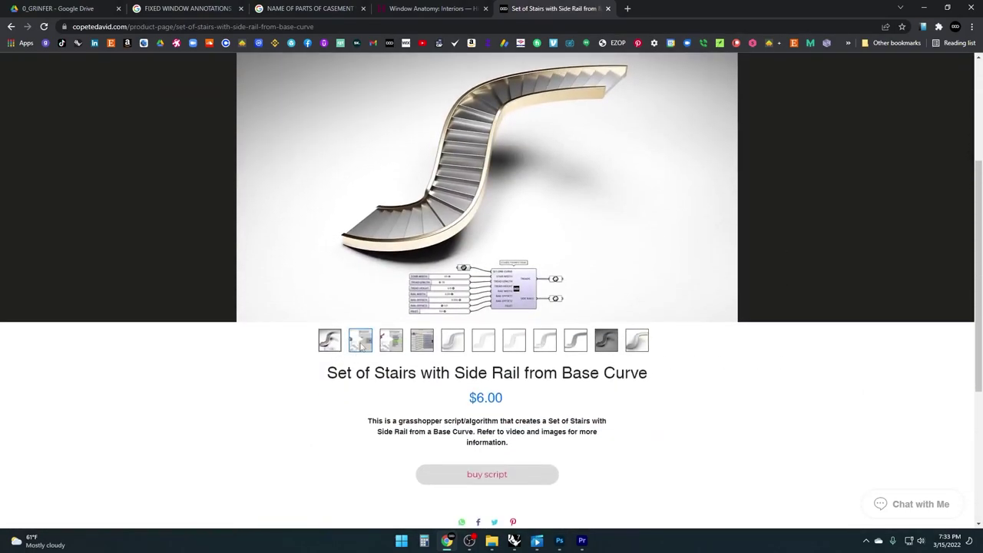